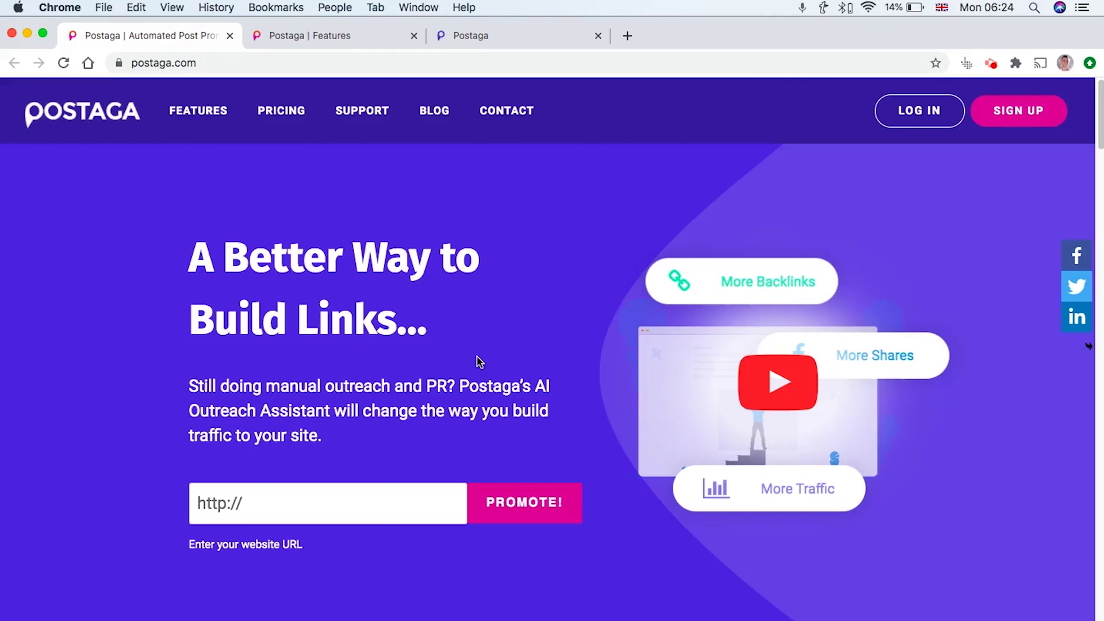
# Scroll the postaga.com homepage and highlight the Get More Shares and Build More Relationships headings.
pyautogui.scroll(-6, 375, 322)
pyautogui.scroll(-5, 374, 319)
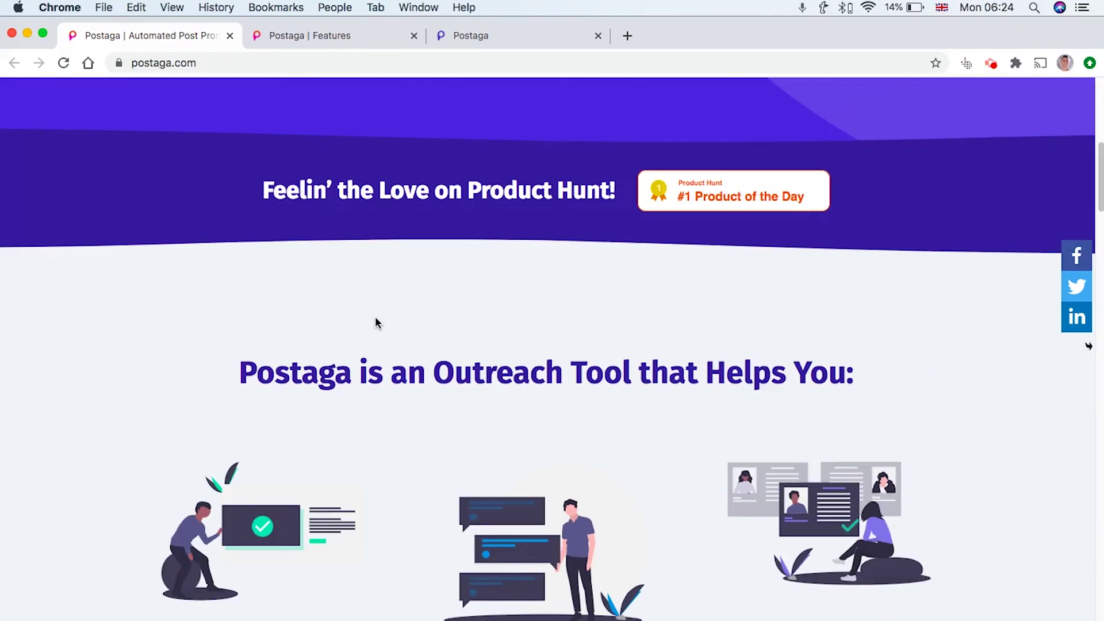
pyautogui.scroll(-2, 375, 316)
pyautogui.scroll(-1, 375, 317)
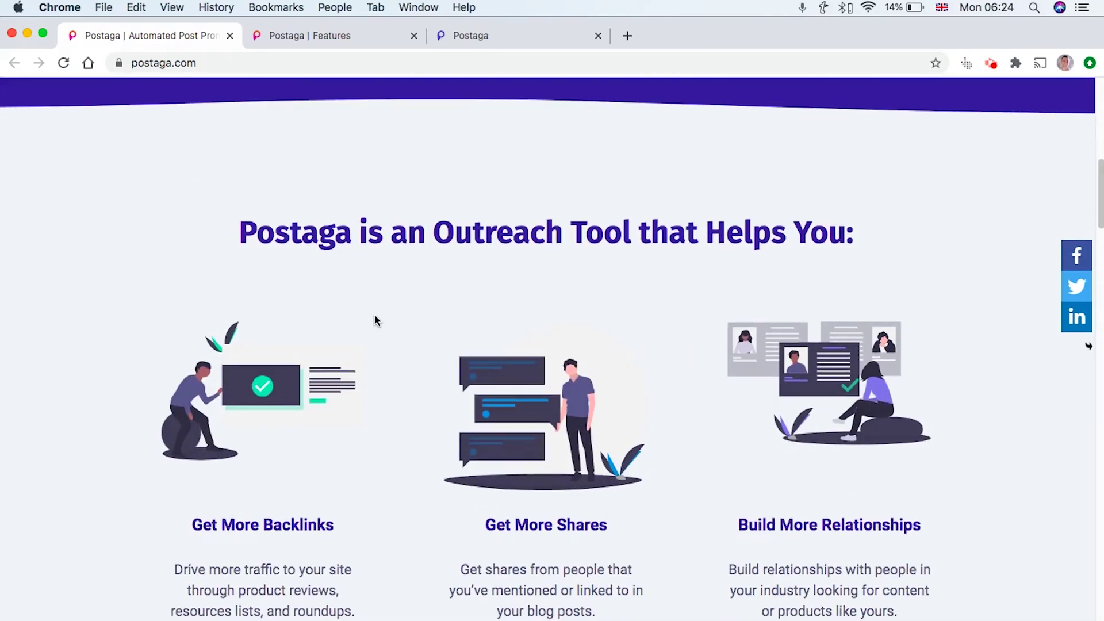
pyautogui.scroll(-2, 374, 316)
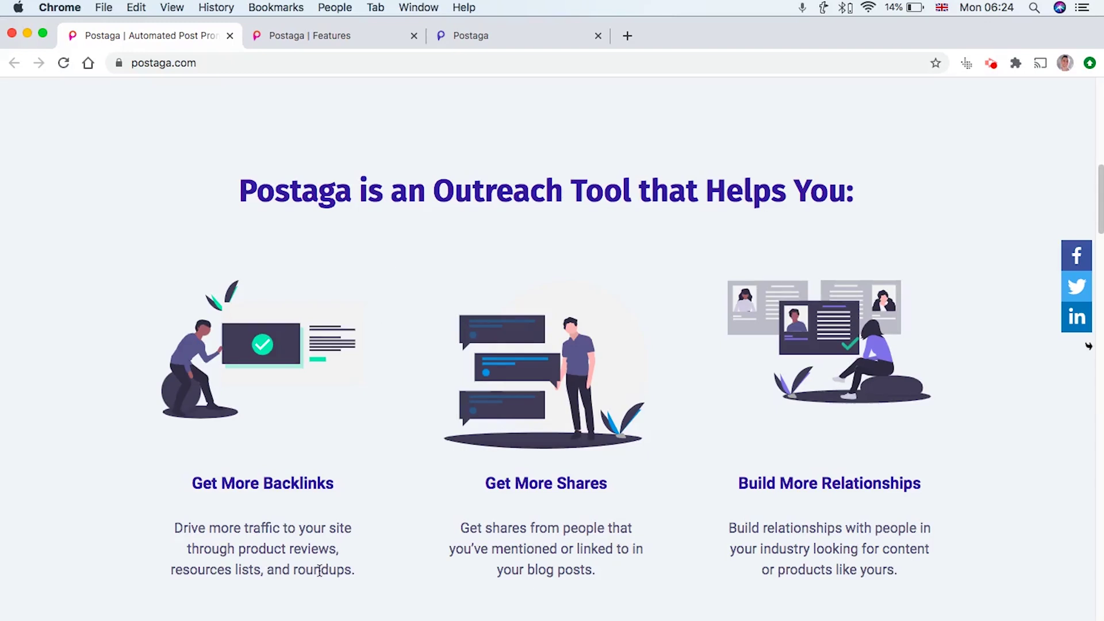
pyautogui.doubleClick(538, 485)
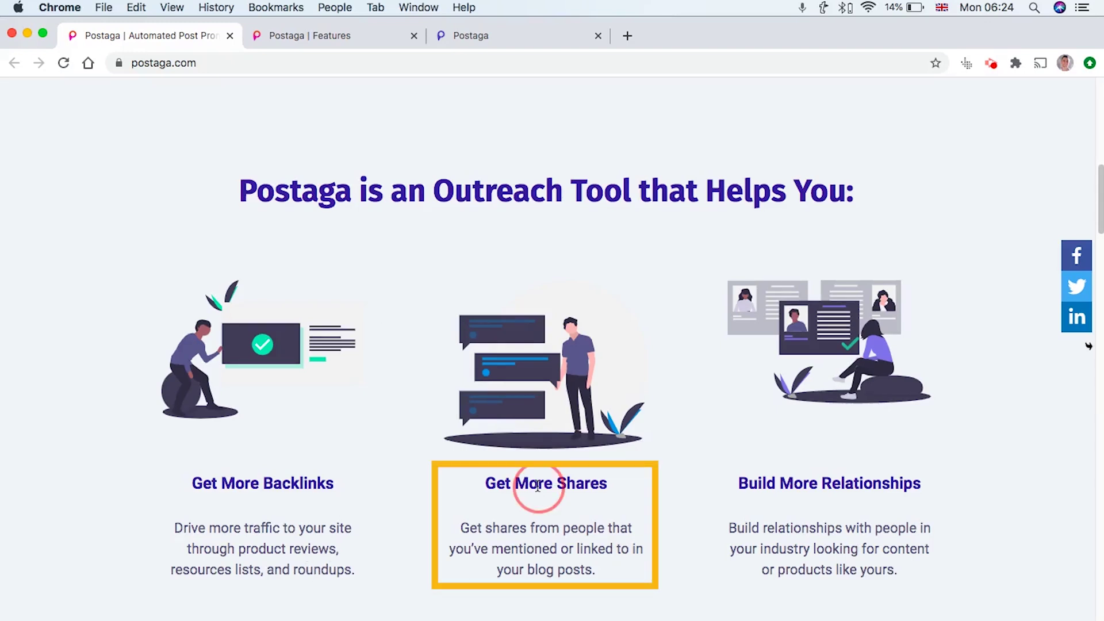
pyautogui.tripleClick(537, 484)
pyautogui.tripleClick(821, 483)
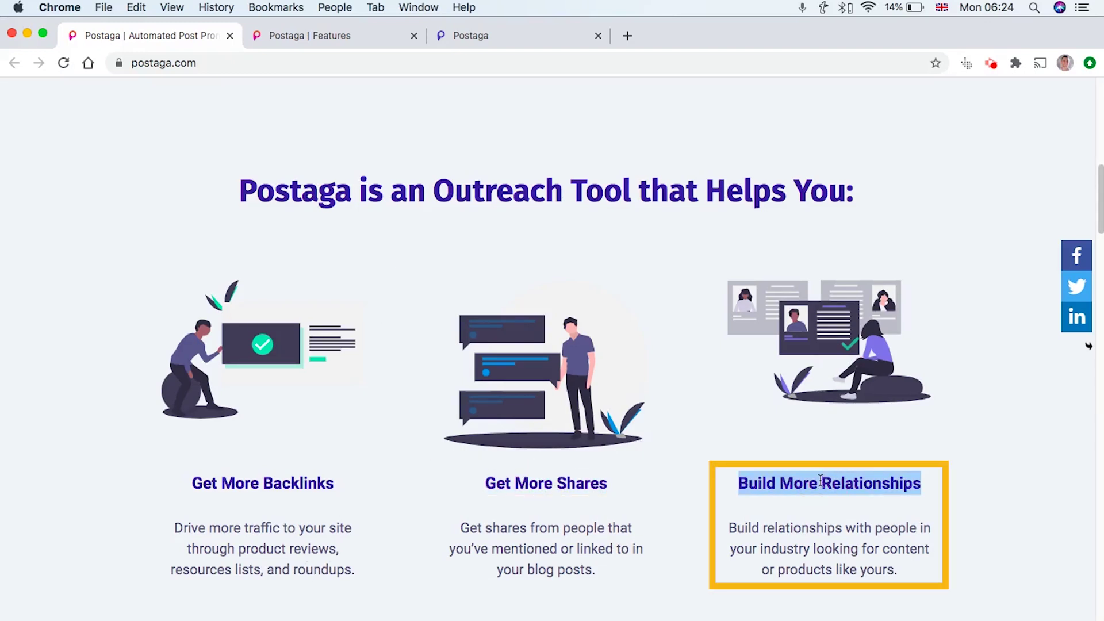
# Scroll through the remaining homepage features, then switch to the 'Postaga | Features' tab.
pyautogui.scroll(-5, 819, 474)
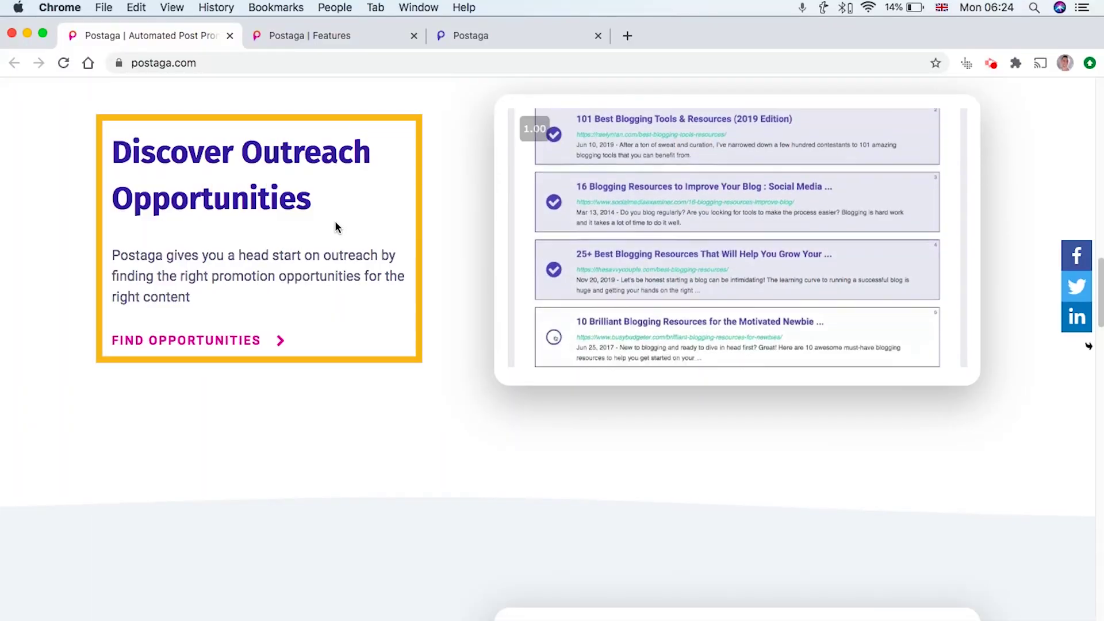
pyautogui.scroll(2, 429, 328)
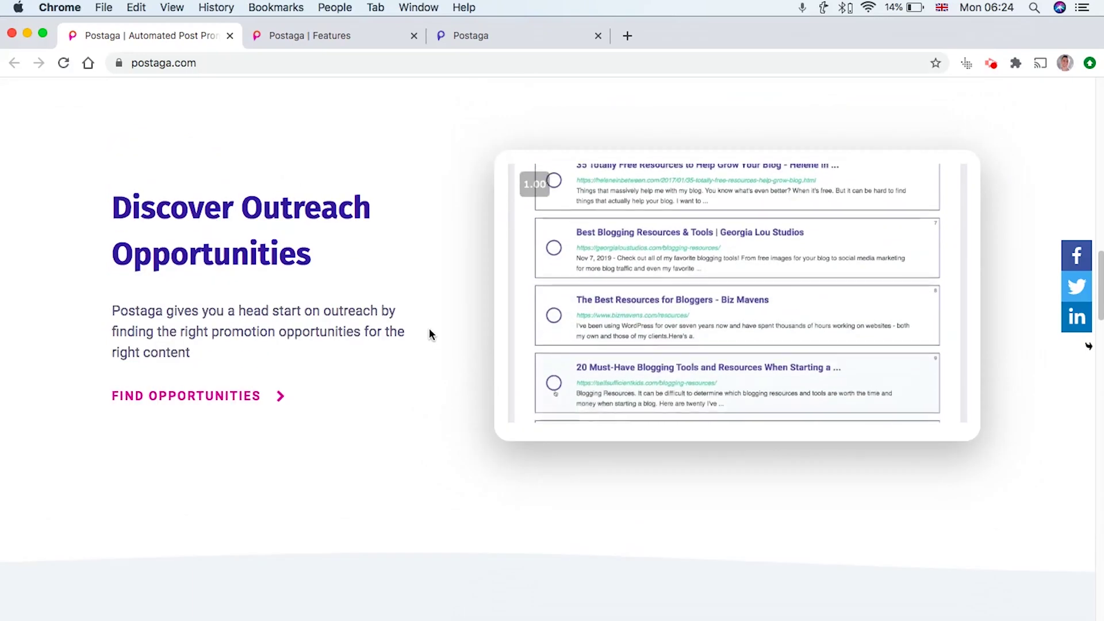
pyautogui.scroll(-5, 430, 329)
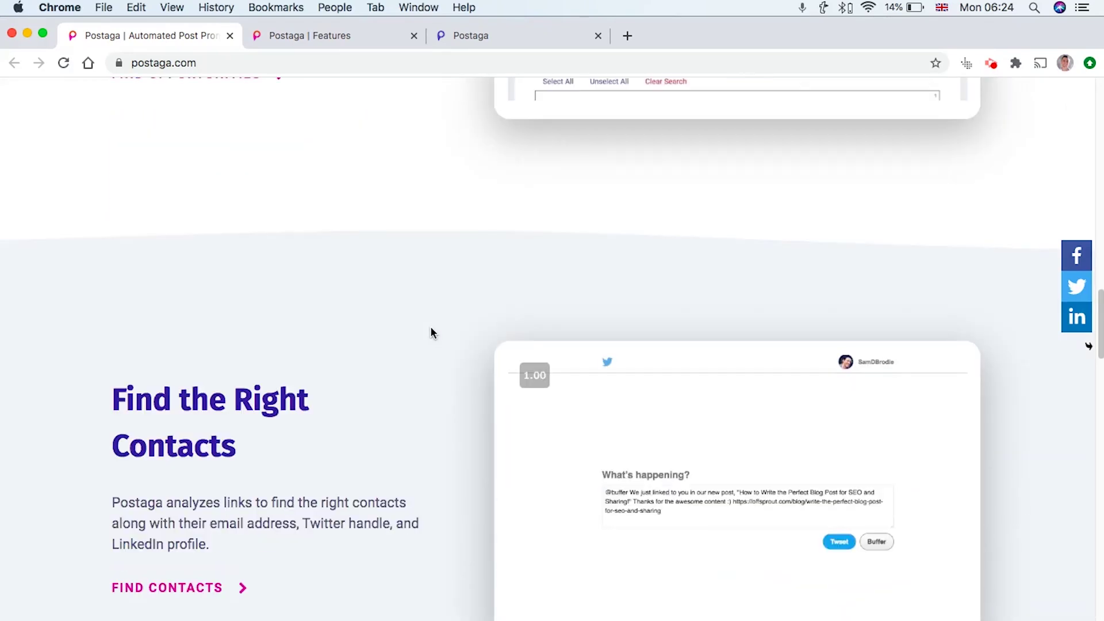
pyautogui.scroll(-3, 430, 328)
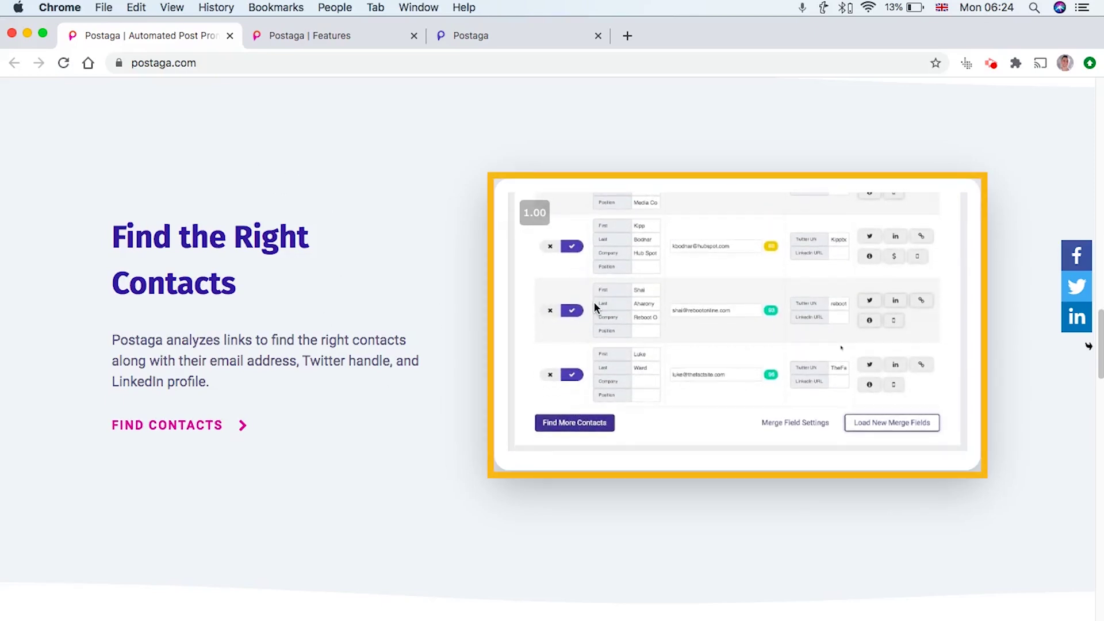
pyautogui.scroll(-5, 665, 412)
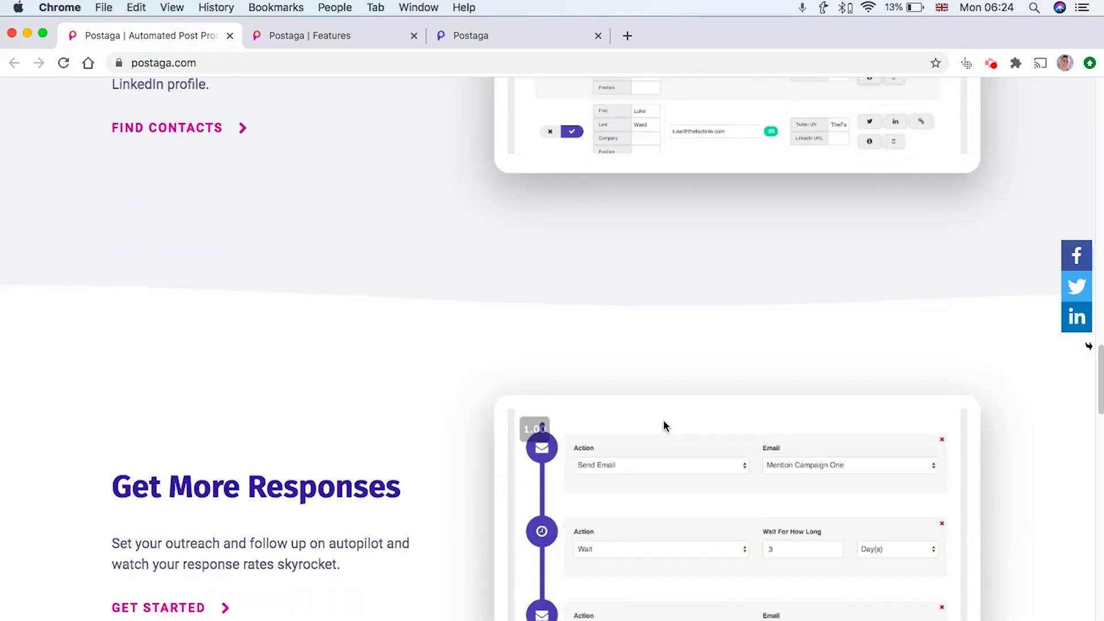
pyautogui.scroll(-1, 667, 423)
pyautogui.scroll(-3, 667, 423)
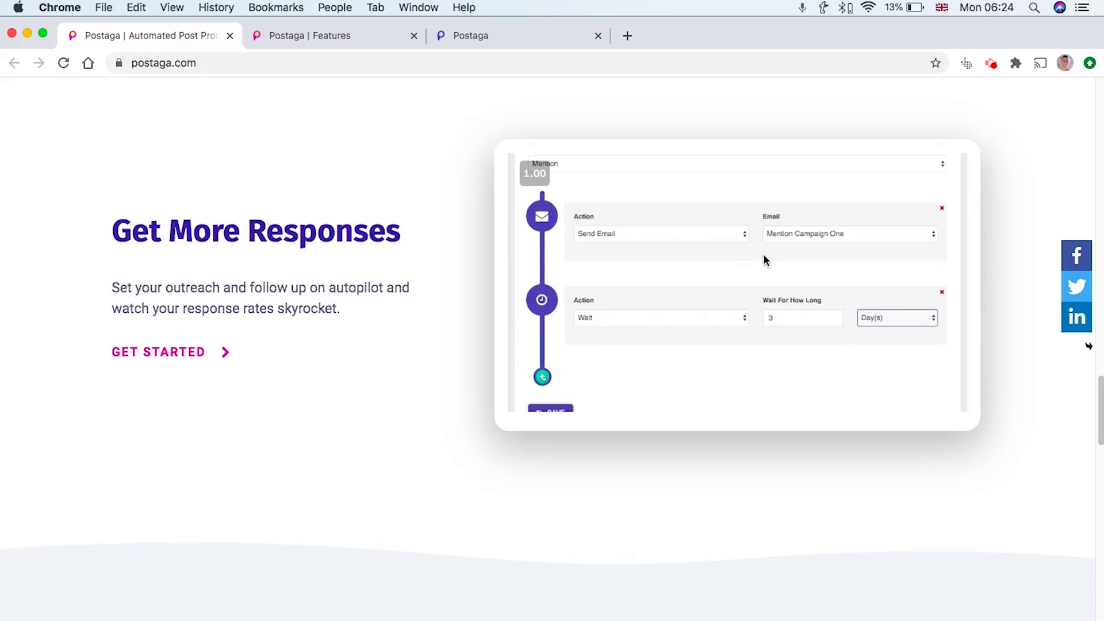
pyautogui.scroll(-1, 278, 342)
pyautogui.scroll(-2, 278, 341)
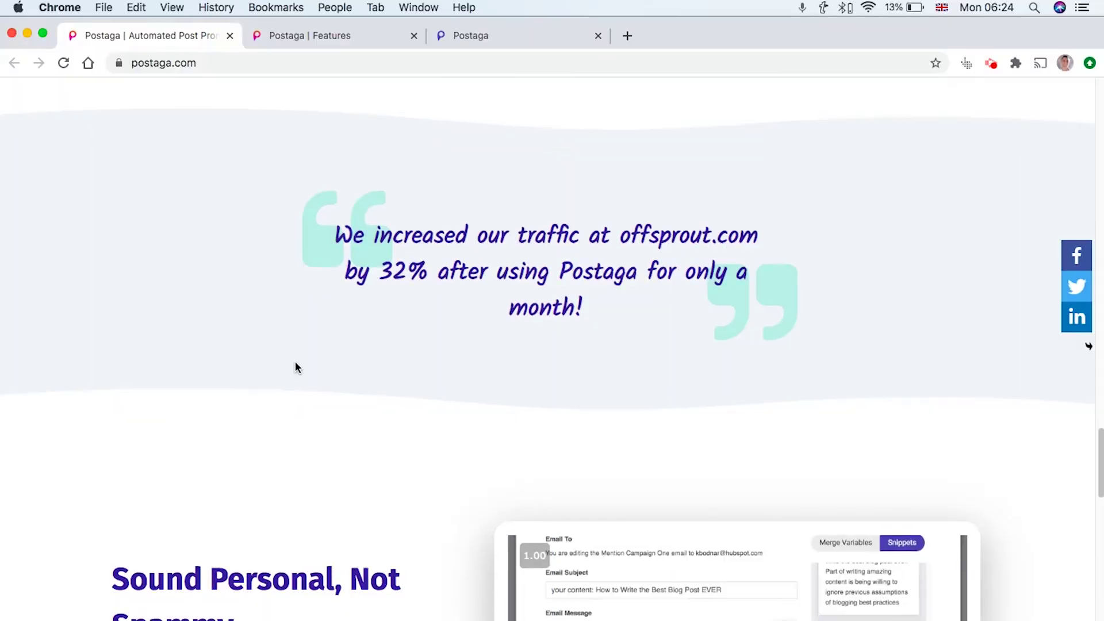
pyautogui.scroll(-3, 294, 361)
pyautogui.scroll(-3, 295, 365)
pyautogui.scroll(-1, 297, 371)
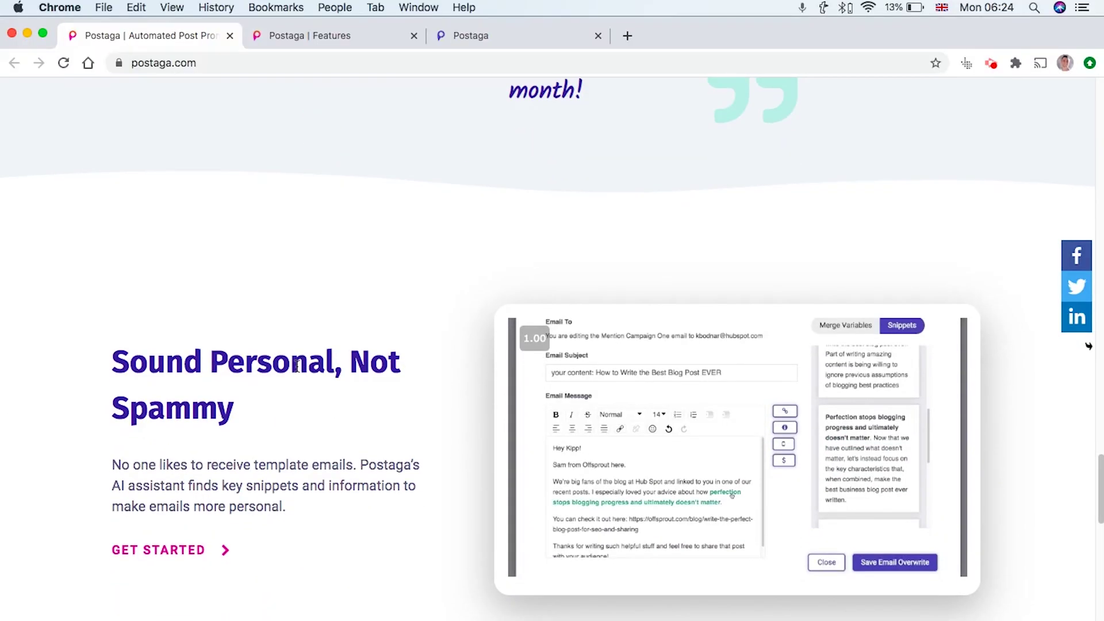
pyautogui.scroll(-2, 294, 354)
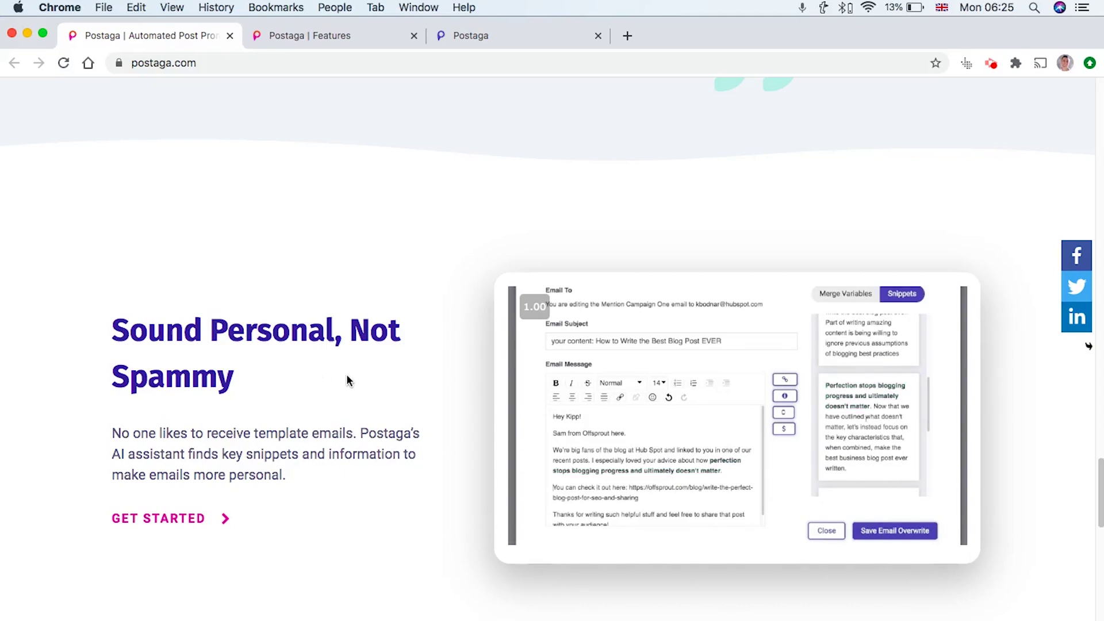
pyautogui.scroll(-1, 347, 377)
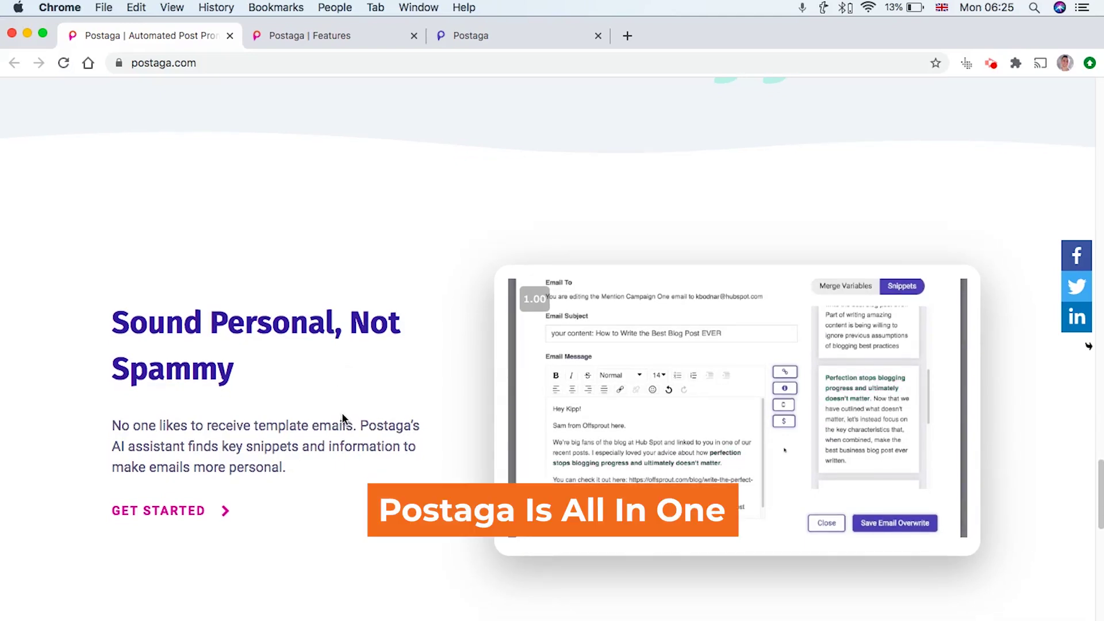
pyautogui.scroll(-3, 342, 371)
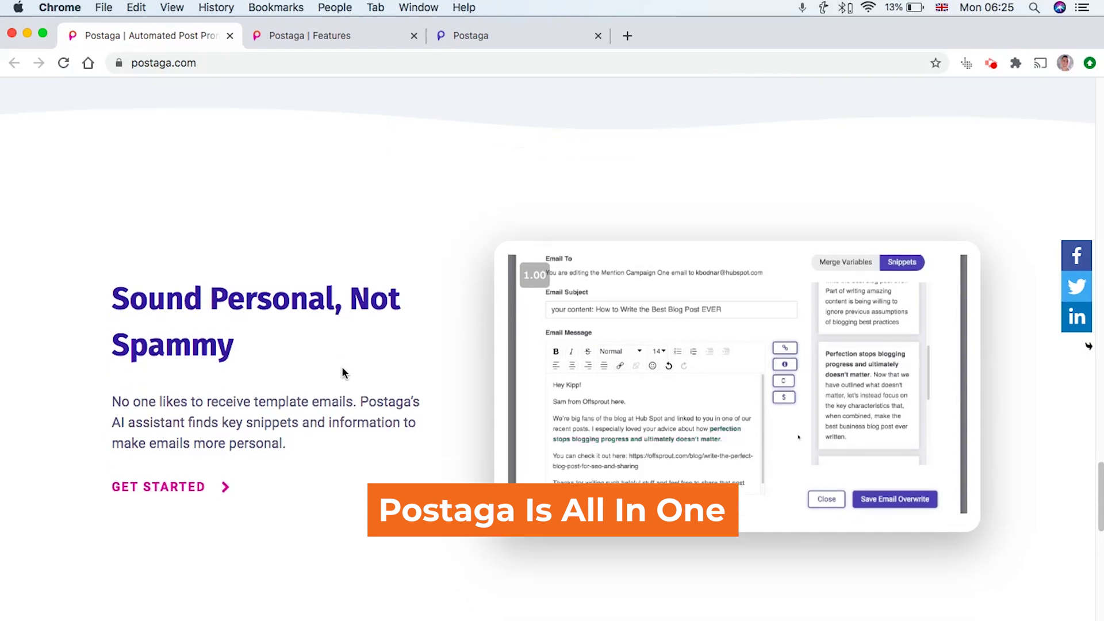
pyautogui.click(314, 32)
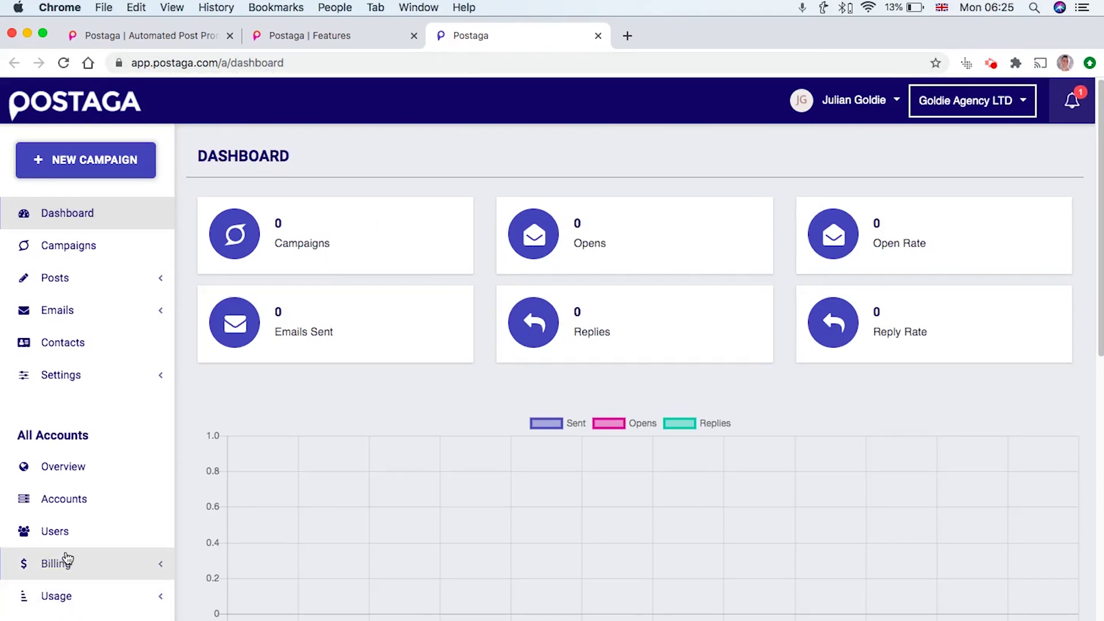
# Open the Billing > Plan comparison page and highlight the Free plan's price.
pyautogui.click(101, 571)
pyautogui.click(97, 597)
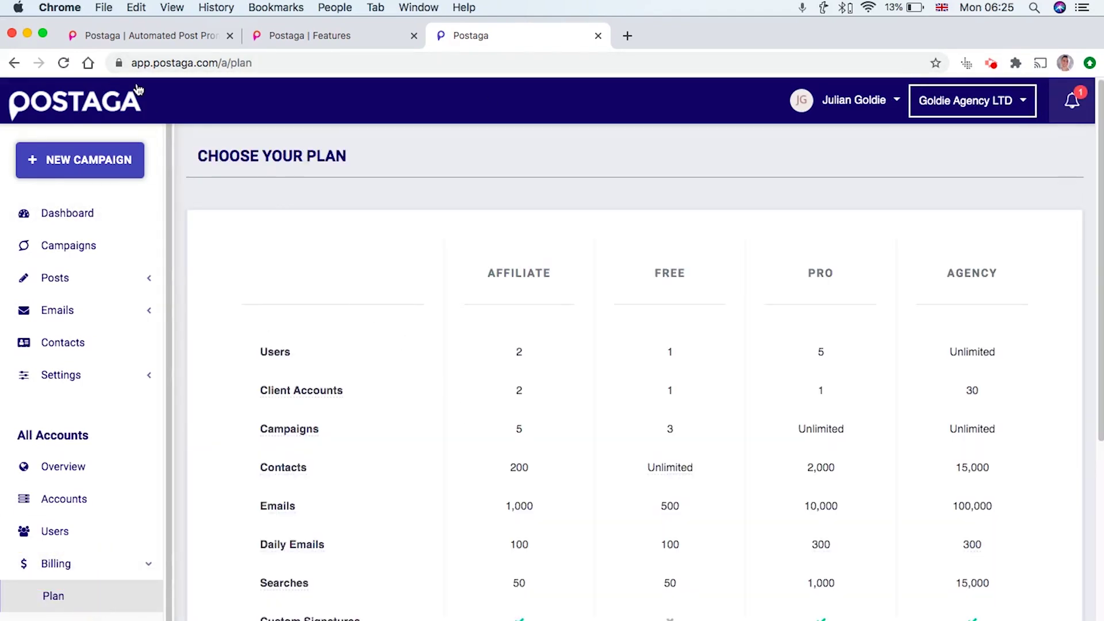
pyautogui.scroll(-1, 665, 295)
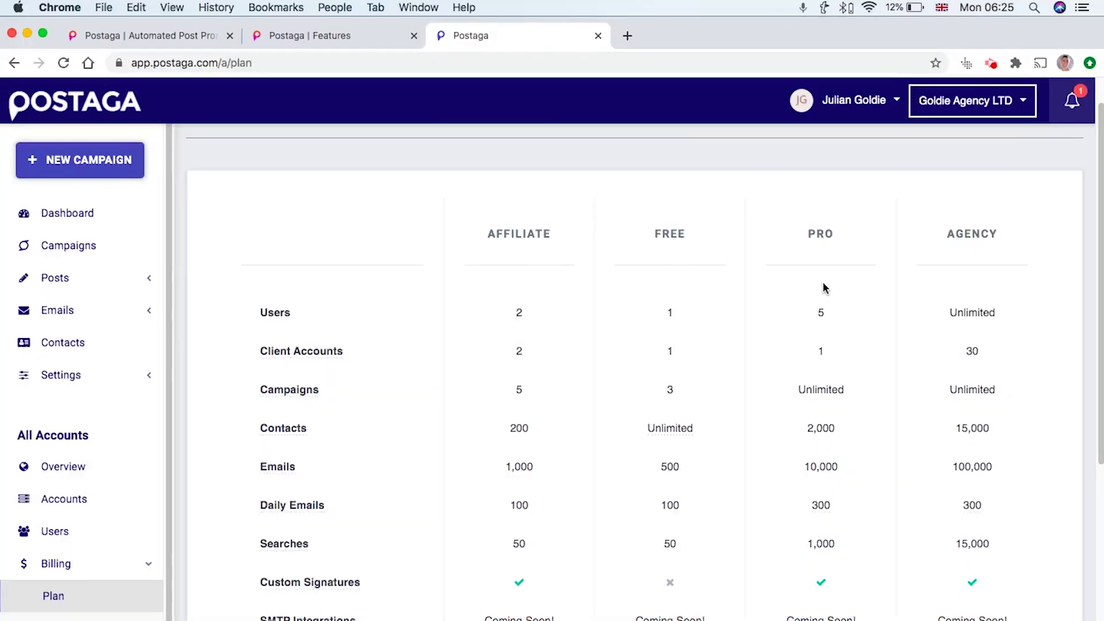
pyautogui.scroll(-5, 823, 284)
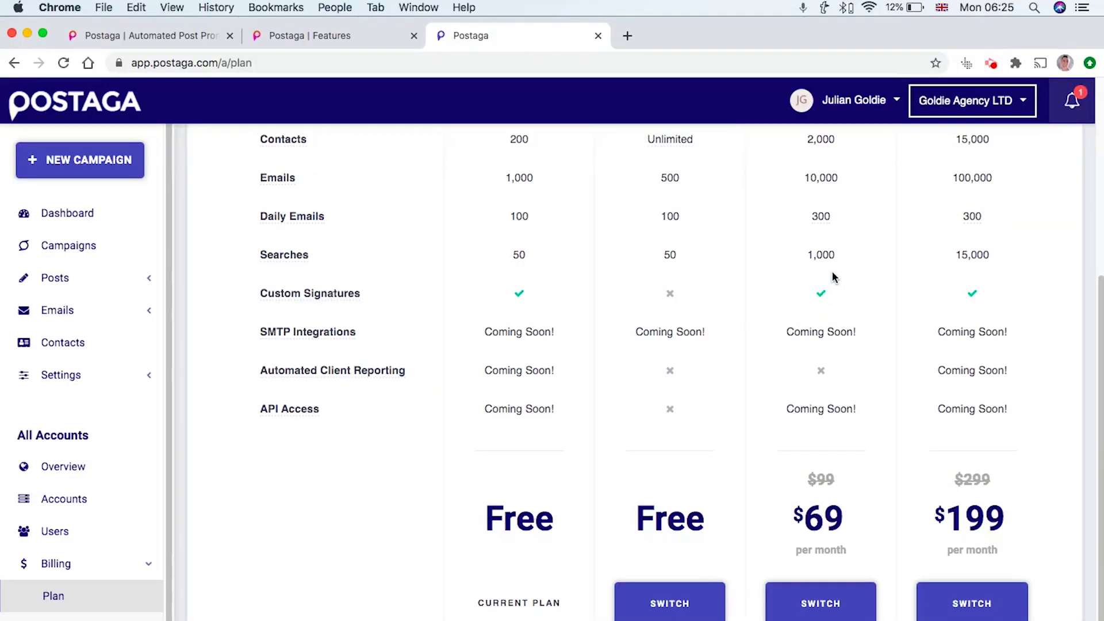
pyautogui.doubleClick(669, 517)
pyautogui.scroll(1, 666, 506)
pyautogui.scroll(4, 602, 384)
pyautogui.scroll(-1, 632, 368)
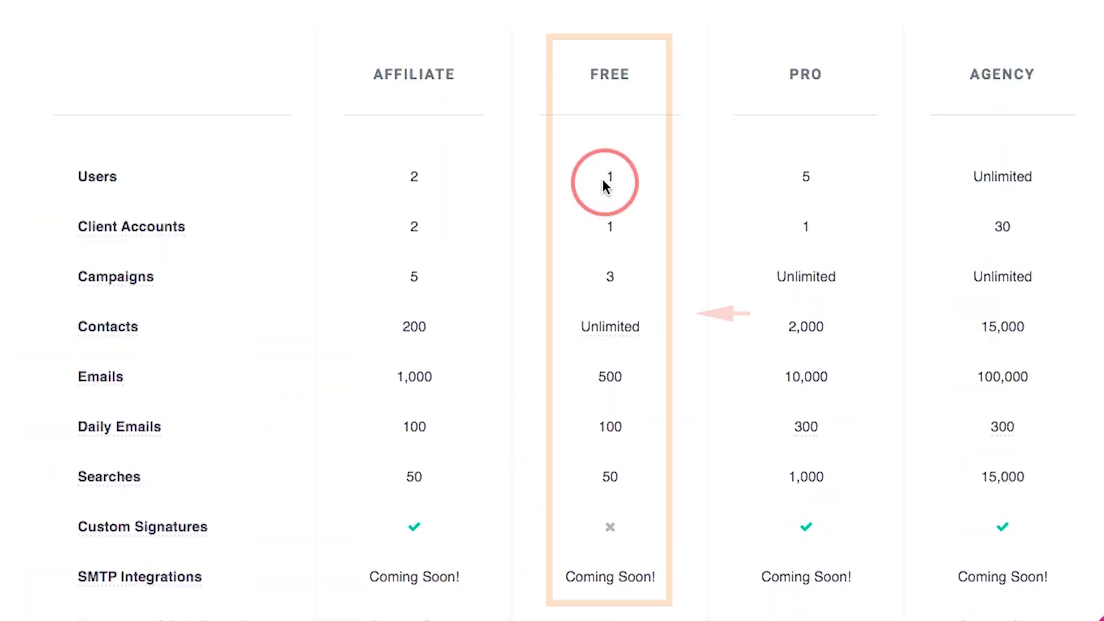
# Inspect the FREE plan's limits: unlimited contacts, 500 emails and 100 daily emails.
pyautogui.doubleClick(669, 422)
pyautogui.doubleClick(610, 377)
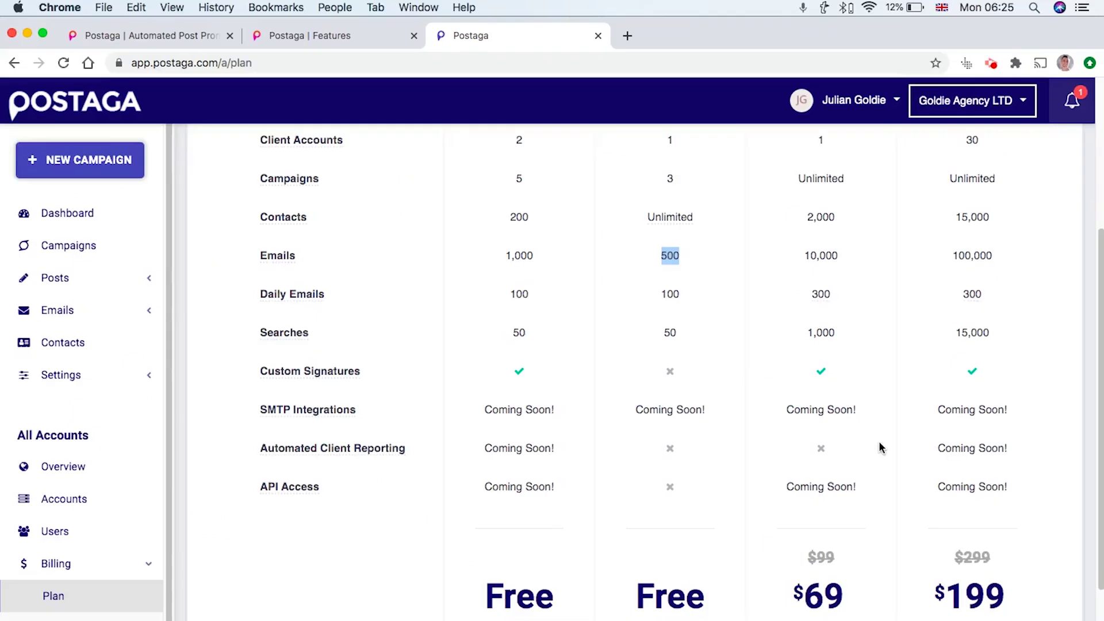
pyautogui.scroll(2, 880, 446)
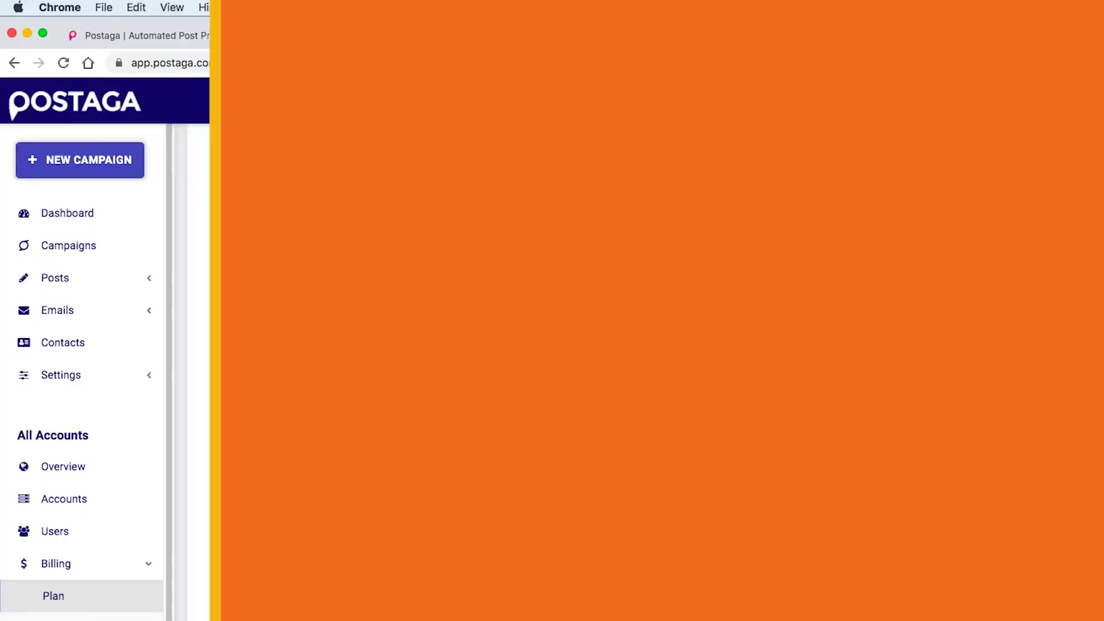
pyautogui.click(673, 165)
pyautogui.doubleClick(674, 165)
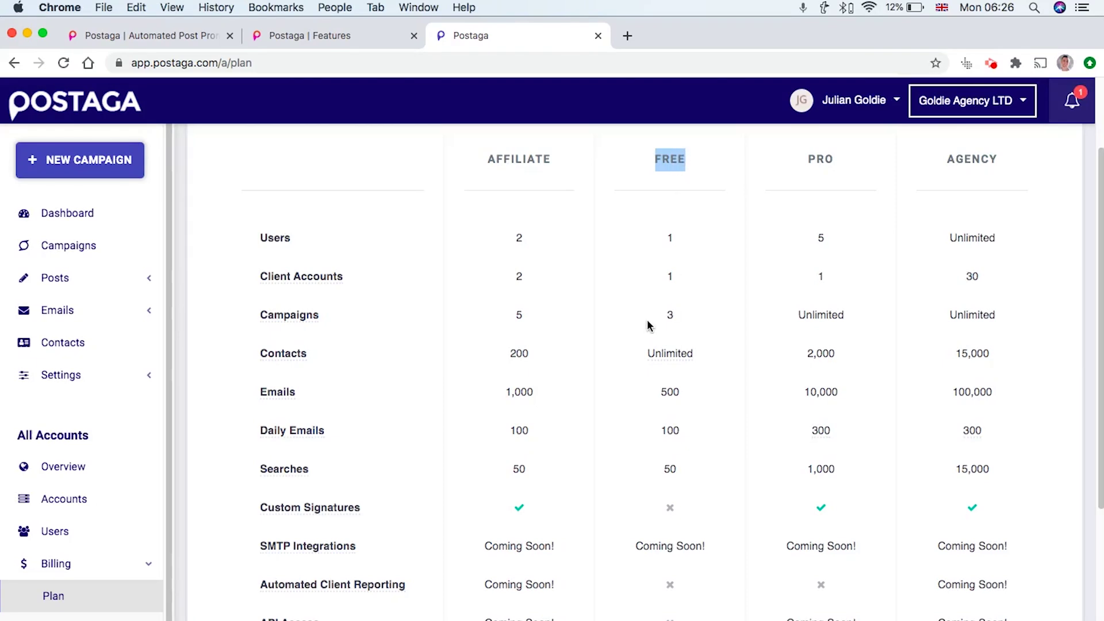
pyautogui.doubleClick(668, 432)
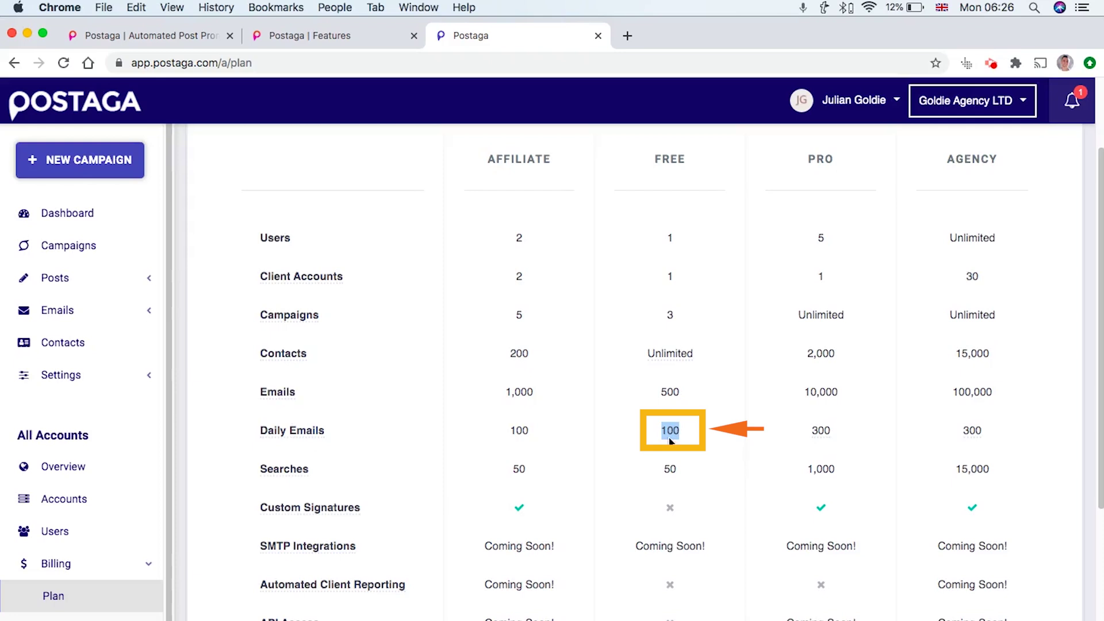
pyautogui.click(829, 427)
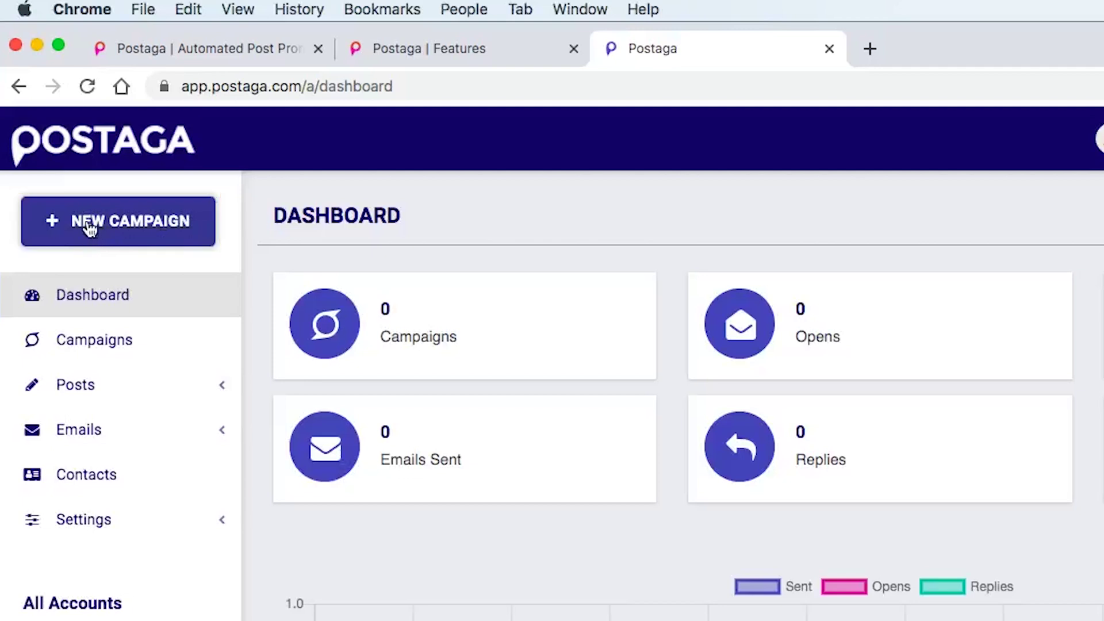
# Start a new campaign, pick Promote a Blog Post in the help wizard, then close it without a URL.
pyautogui.click(92, 227)
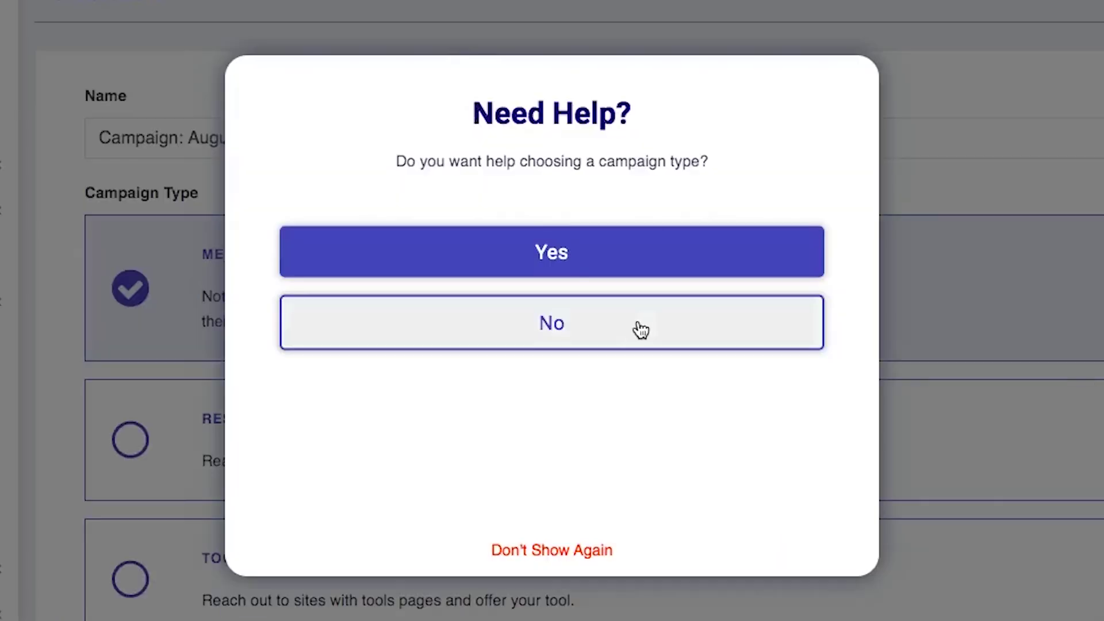
pyautogui.click(460, 256)
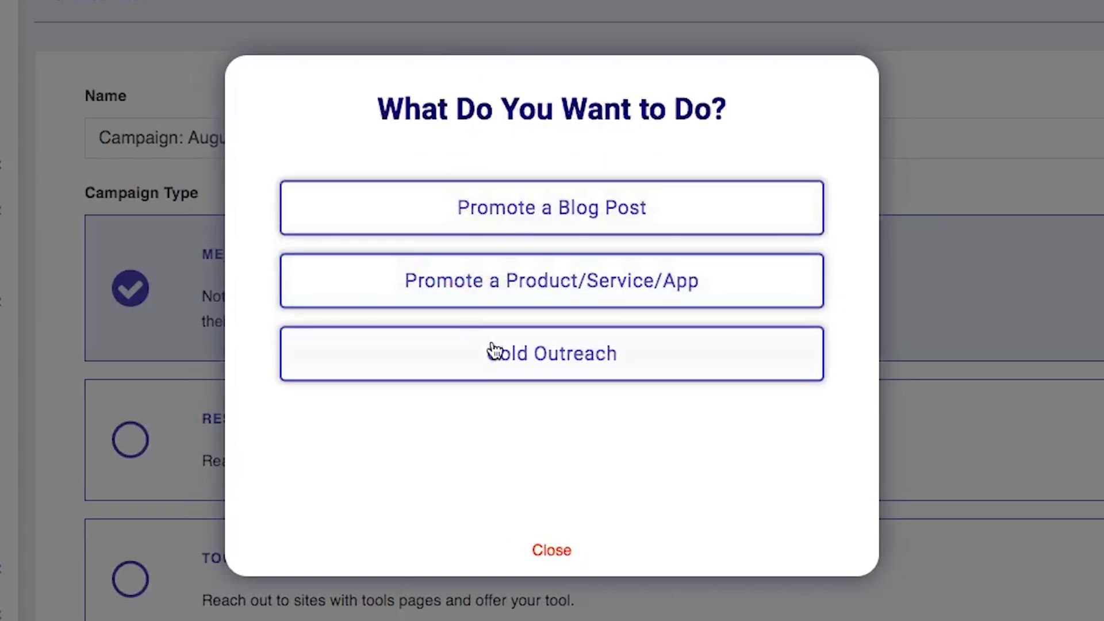
pyautogui.click(506, 223)
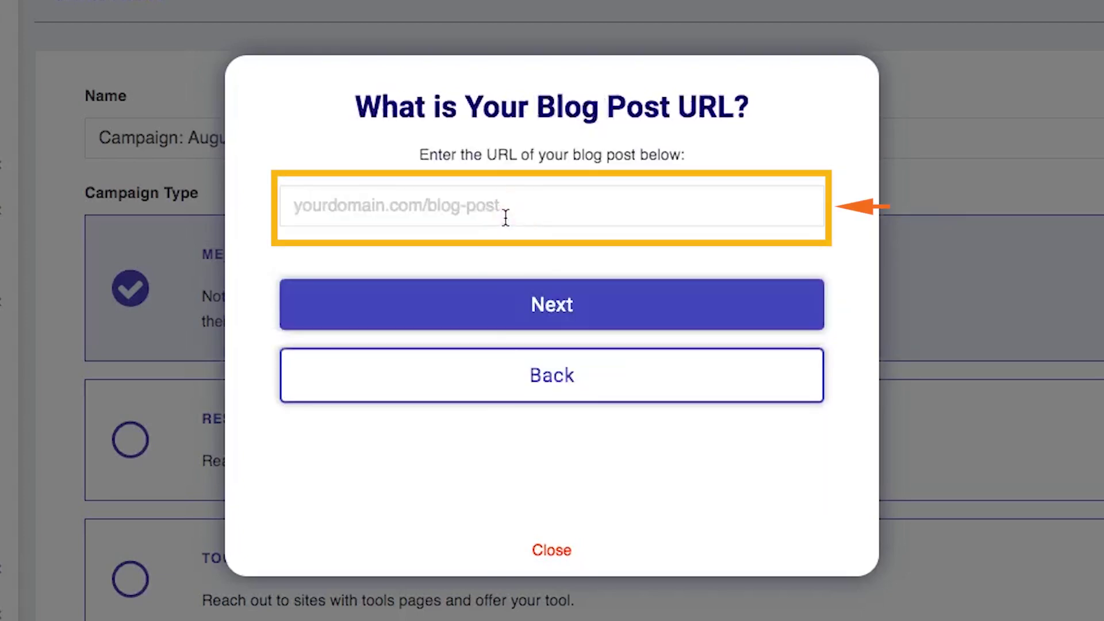
pyautogui.click(402, 205)
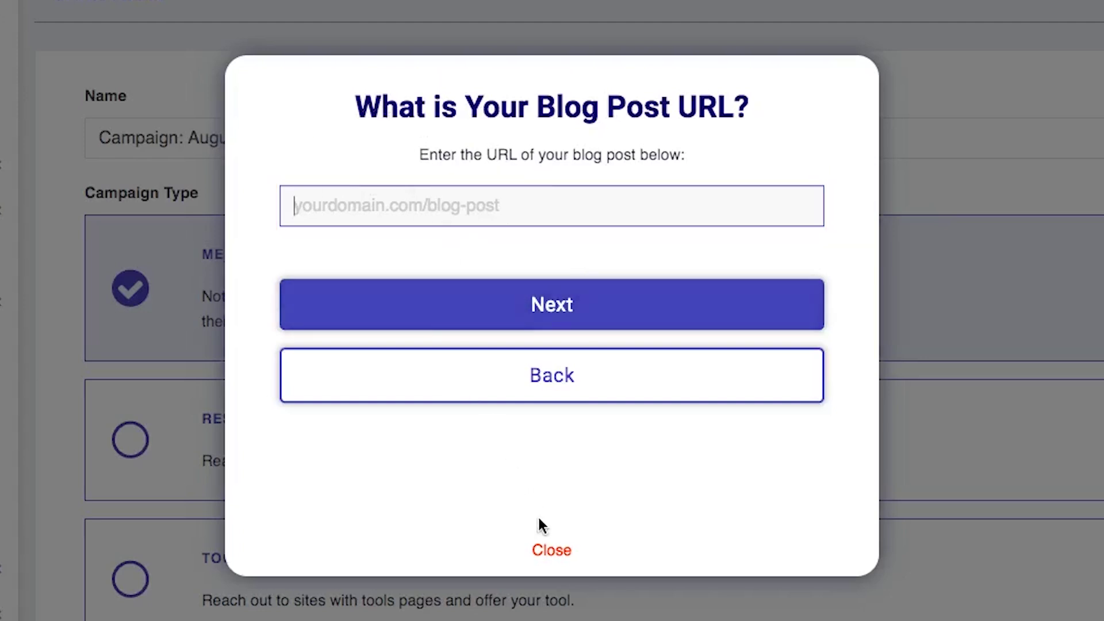
pyautogui.click(559, 553)
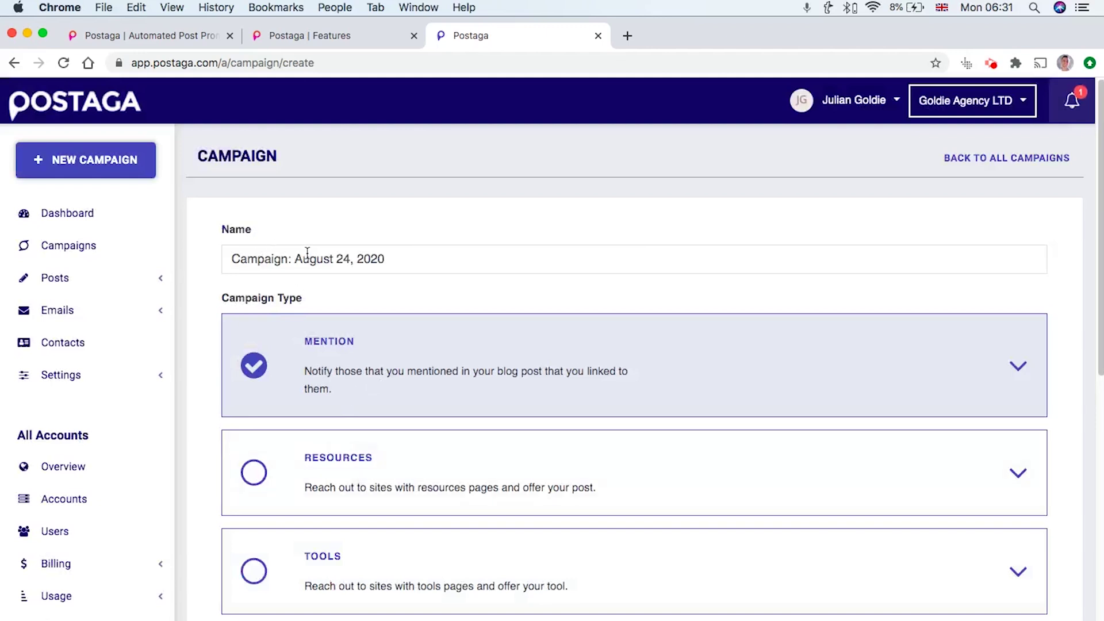
# Select Resources as the campaign type and expand its full description.
pyautogui.click(397, 489)
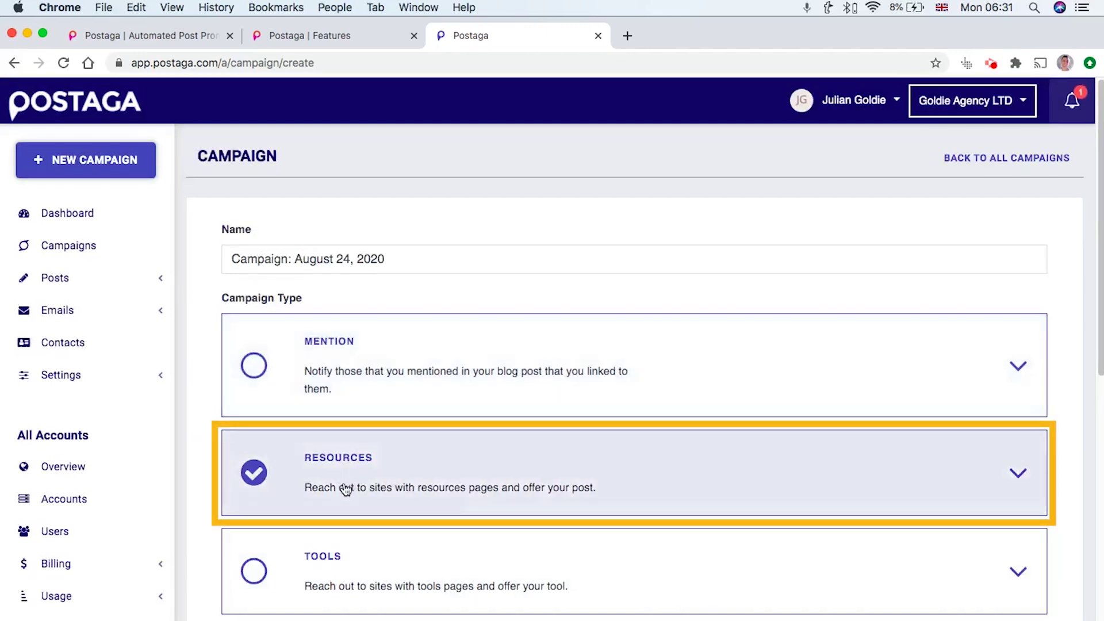
pyautogui.click(1015, 480)
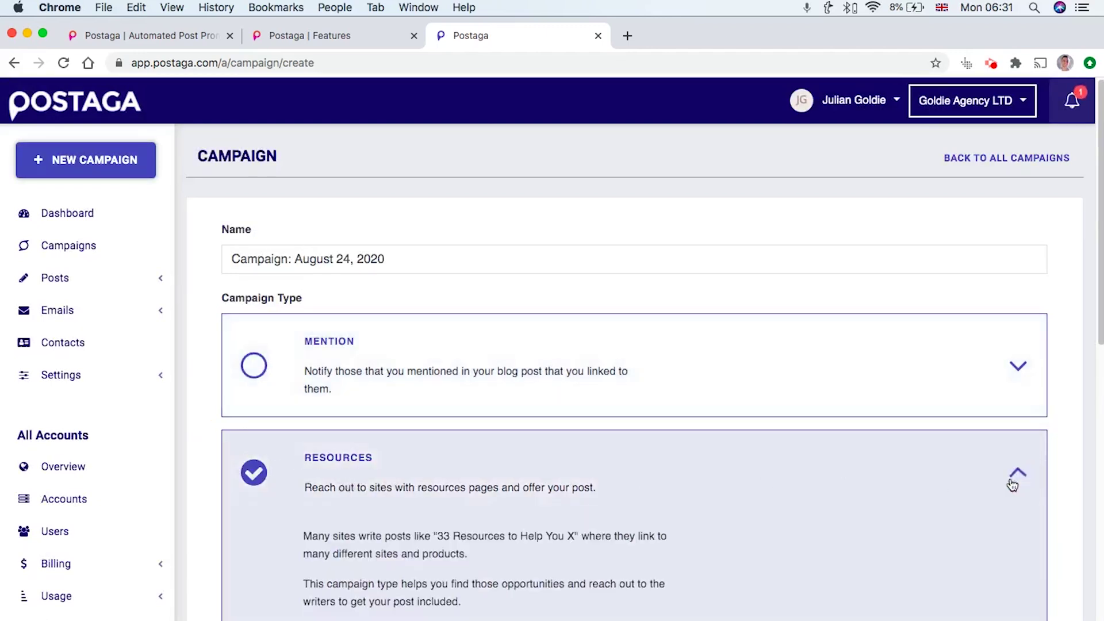
pyautogui.scroll(-5, 876, 515)
pyautogui.scroll(2, 871, 516)
pyautogui.scroll(1, 857, 510)
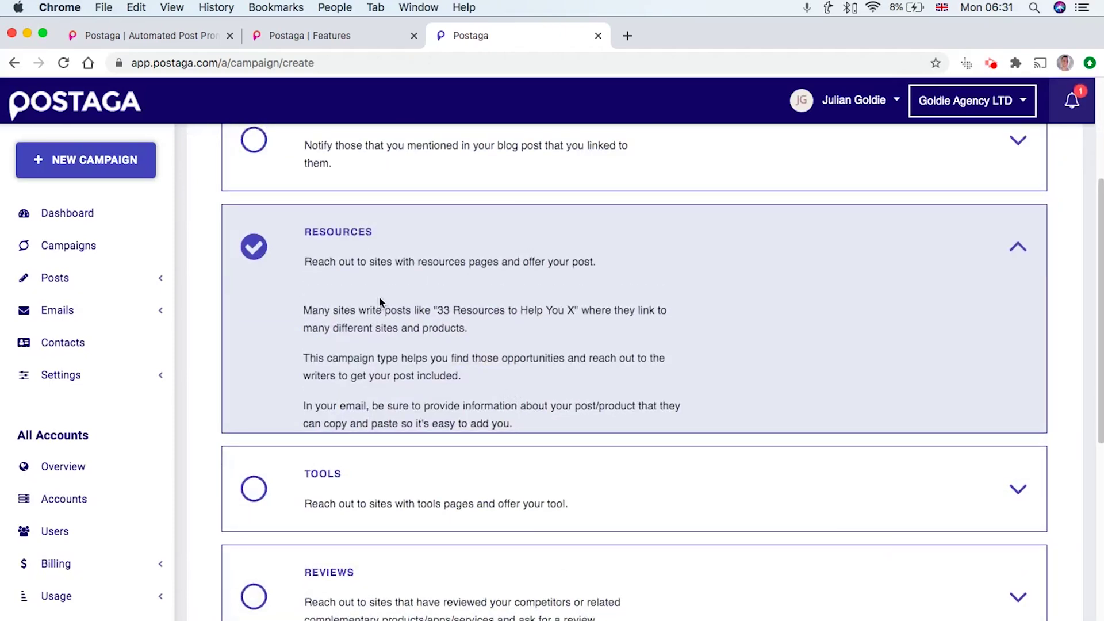
pyautogui.scroll(1, 380, 299)
pyautogui.scroll(4, 382, 345)
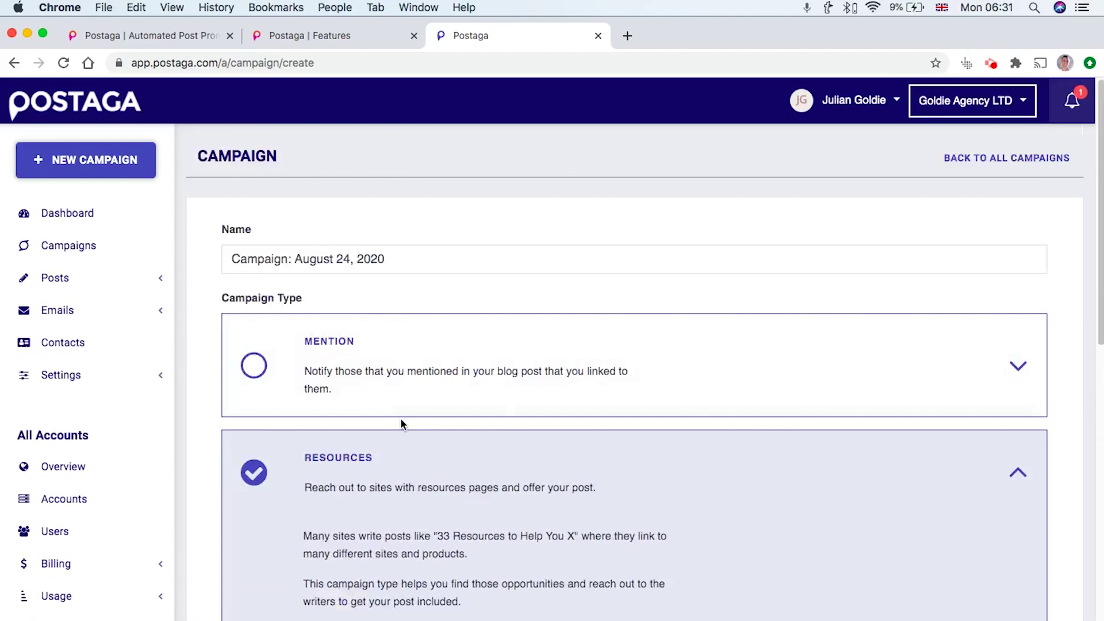
pyautogui.scroll(-15, 577, 517)
pyautogui.scroll(10, 564, 501)
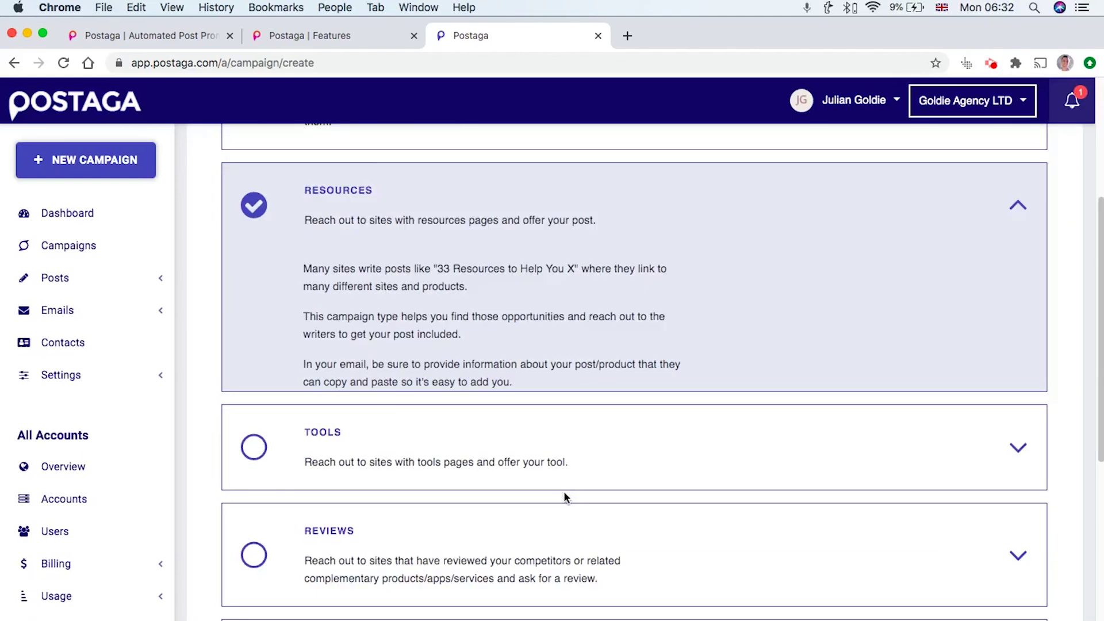
pyautogui.scroll(5, 564, 494)
# Expand and read the Mention, Skyscraper and Reviews campaign type descriptions.
pyautogui.click(1019, 362)
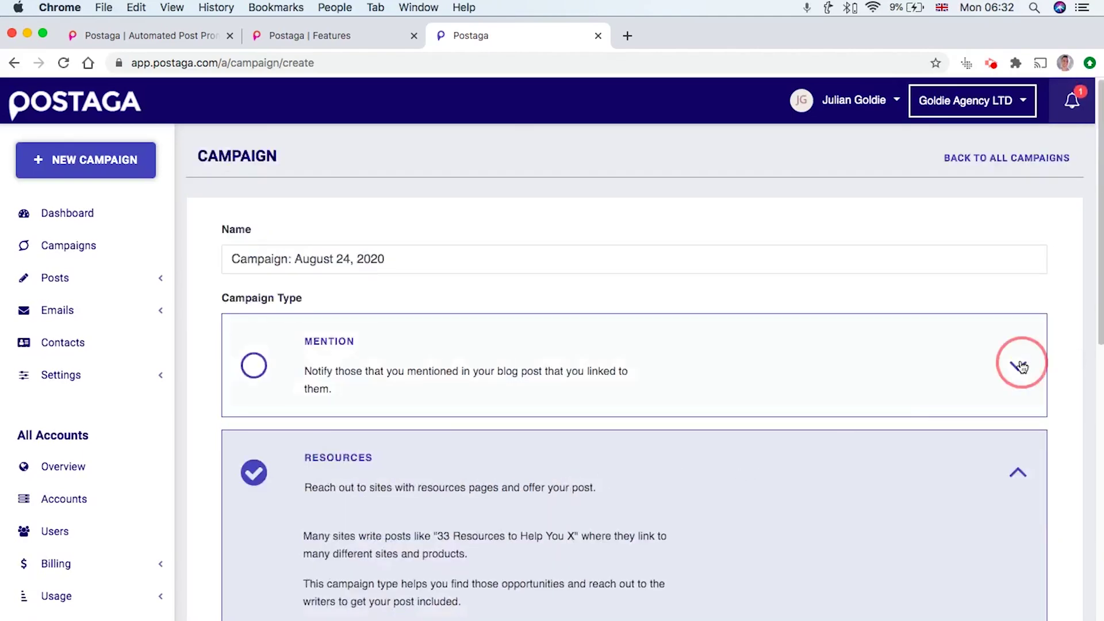
pyautogui.scroll(-10, 805, 463)
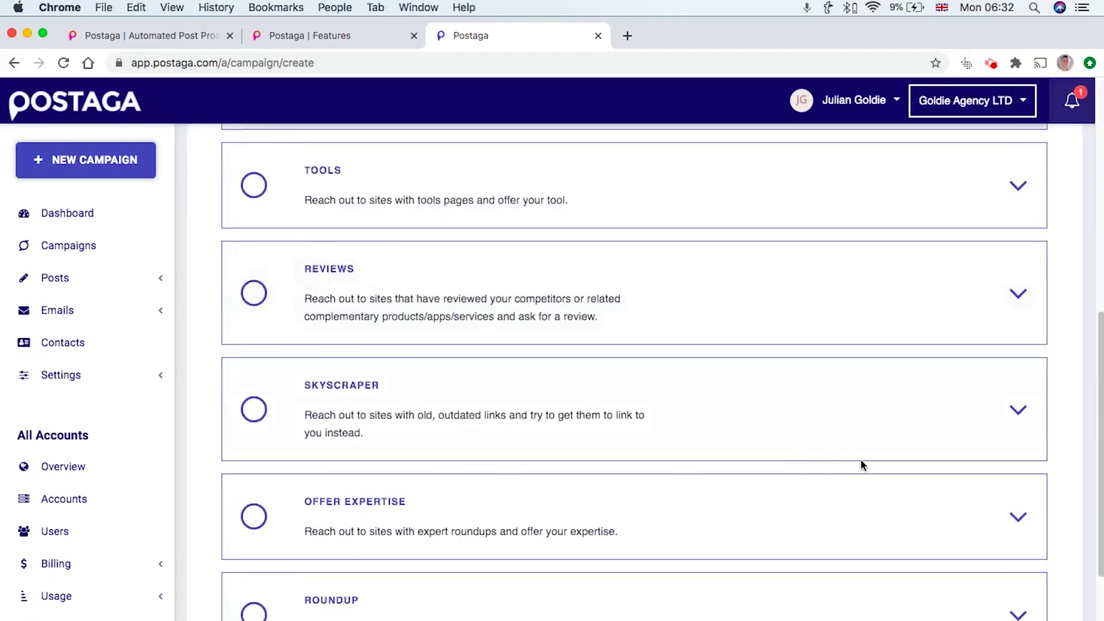
pyautogui.click(1018, 409)
pyautogui.click(1015, 295)
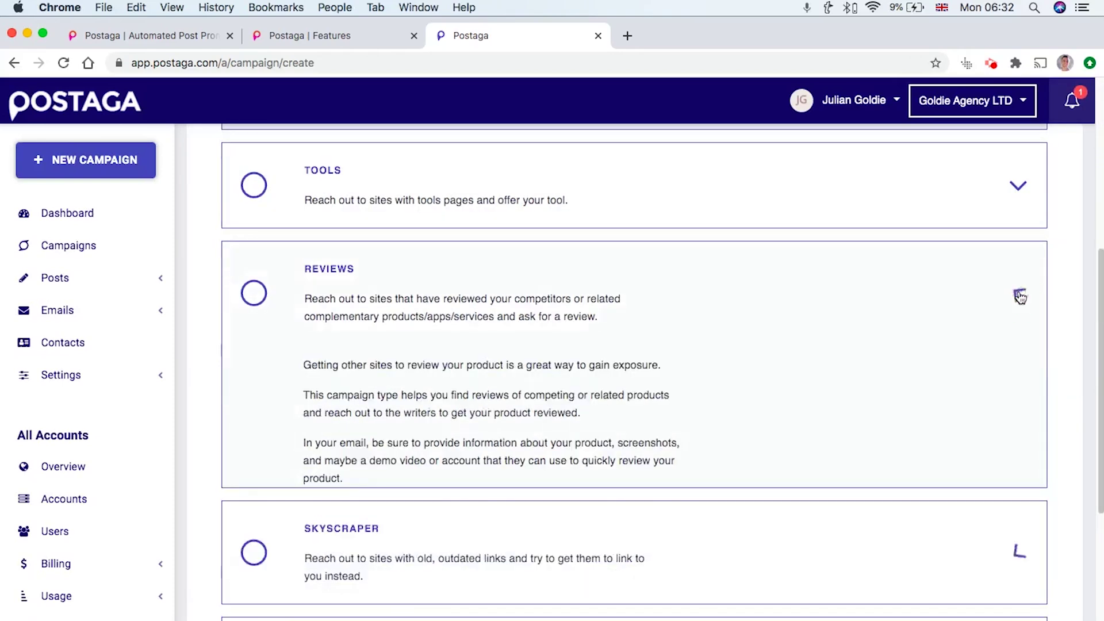
pyautogui.scroll(5, 964, 437)
pyautogui.scroll(2, 963, 436)
pyautogui.scroll(-7, 891, 425)
pyautogui.scroll(-7, 825, 411)
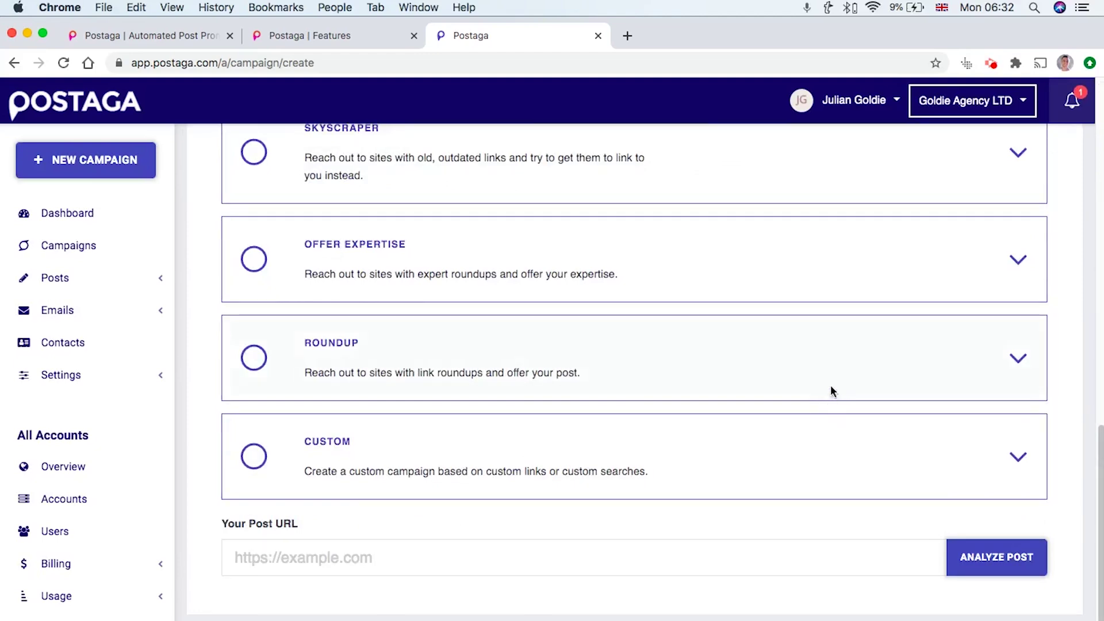
pyautogui.scroll(5, 816, 362)
pyautogui.scroll(2, 800, 336)
pyautogui.scroll(5, 798, 330)
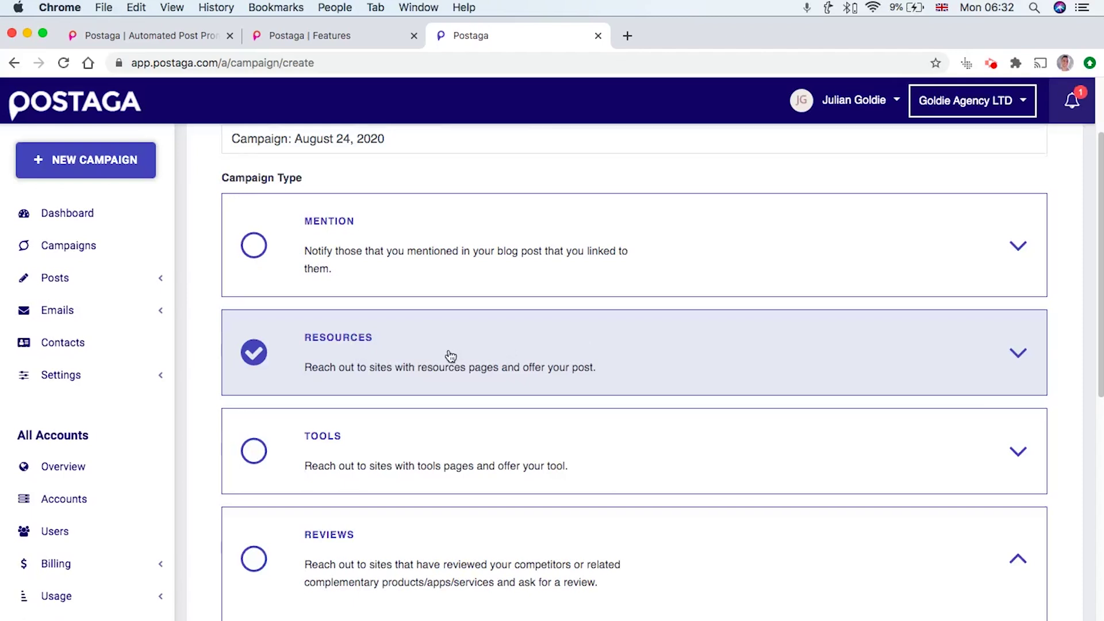
pyautogui.scroll(1, 450, 355)
# Rename the campaign 'Resource - Stress Leave Link Building' and analyze the relaxlikeaboss.com stress-leave post URL.
pyautogui.tripleClick(344, 179)
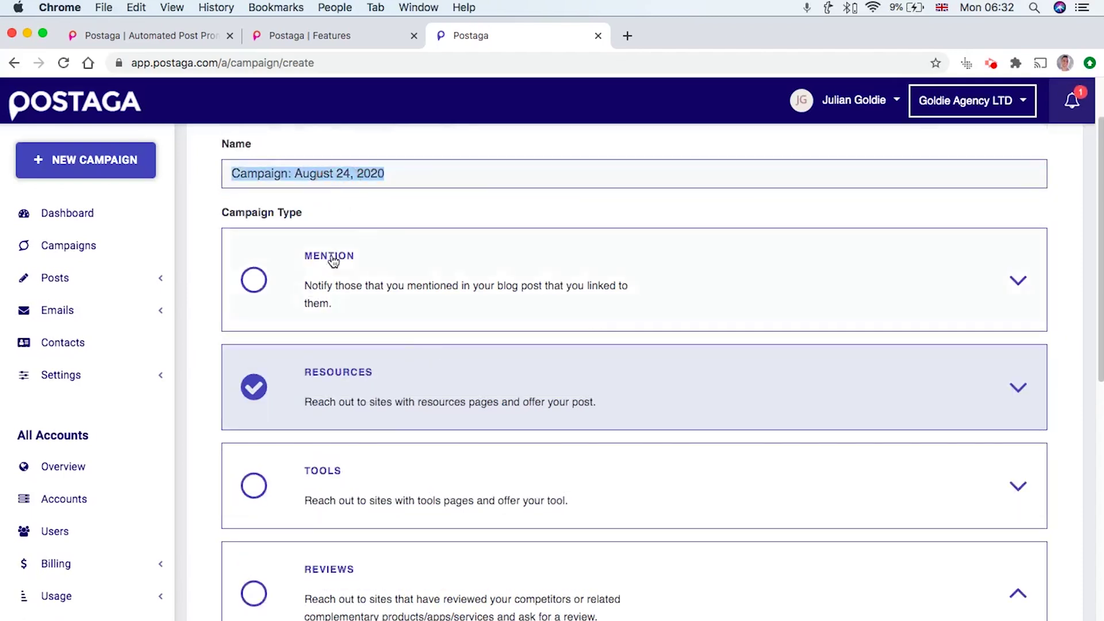
pyautogui.write('Resource - Stress Leave Link Building')
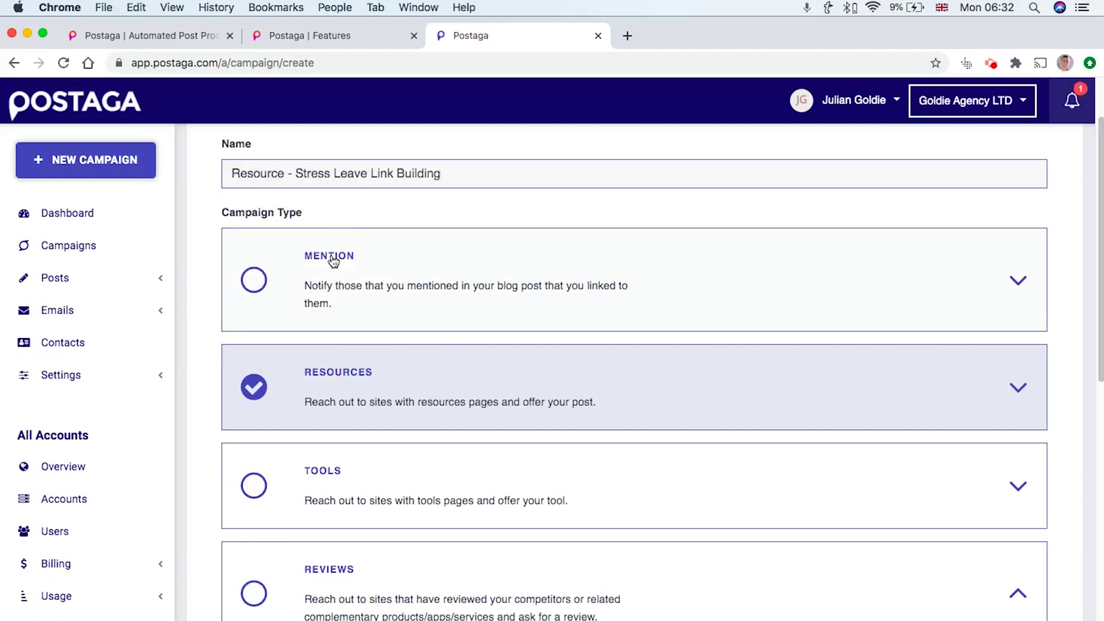
pyautogui.press('super+t')
pyautogui.write('https://relaxlikeaboss.com/stress-leave/')
pyautogui.press('Return')
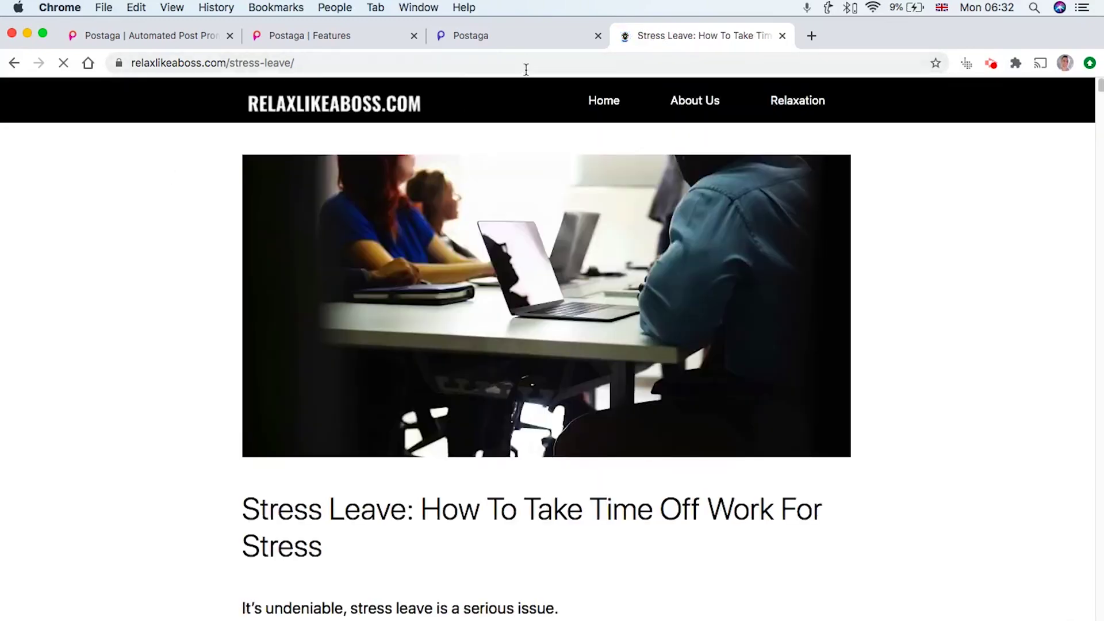
pyautogui.press('super+alt+Left')
pyautogui.scroll(-10, 443, 471)
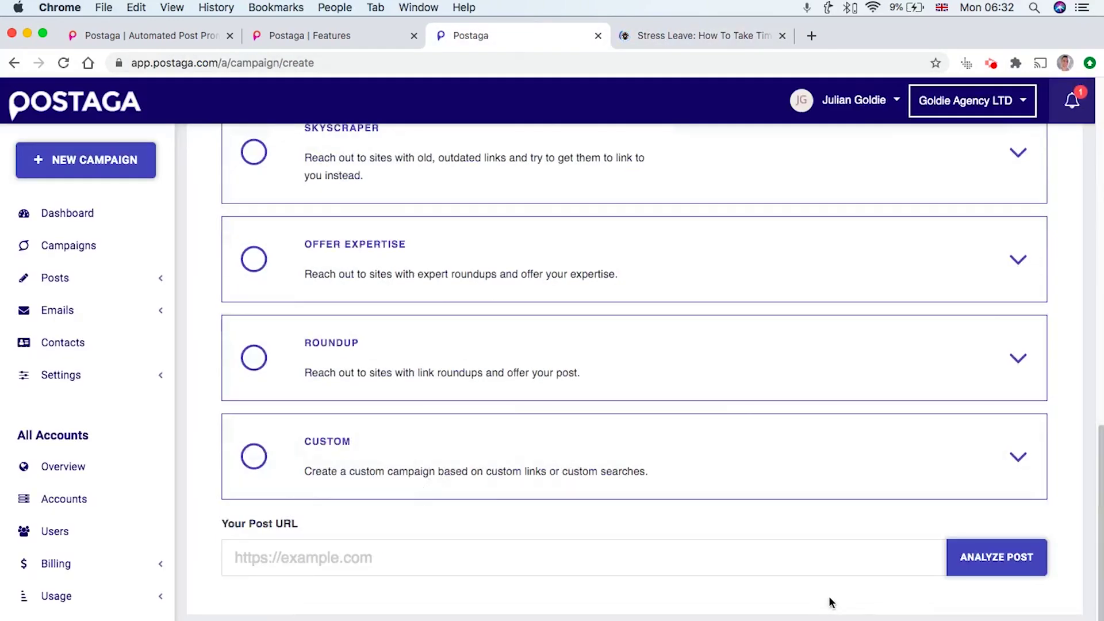
pyautogui.click(712, 544)
pyautogui.write('https://relaxlikeaboss.com/stress-leave/')
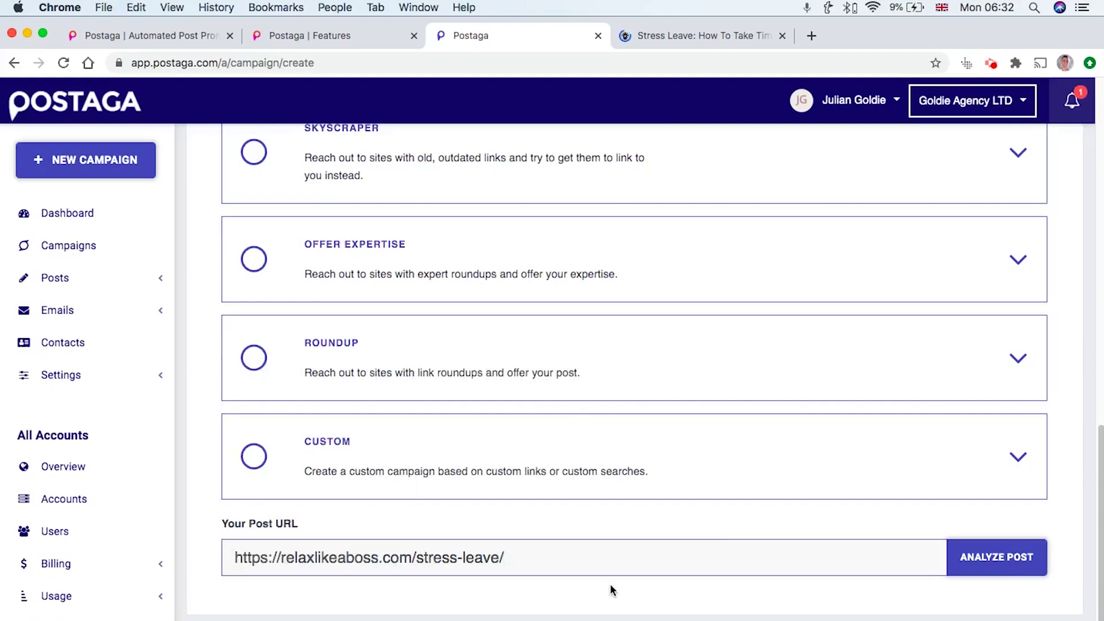
pyautogui.click(1003, 559)
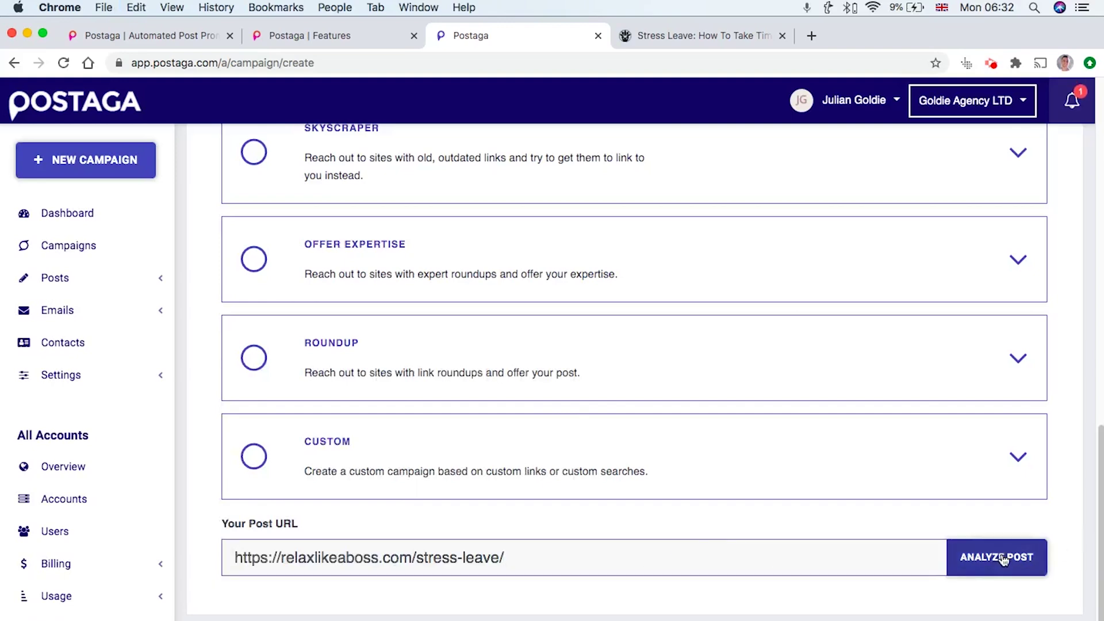
# Review the analyzed post's title and Post Site values.
pyautogui.scroll(-7, 779, 528)
pyautogui.scroll(-7, 775, 530)
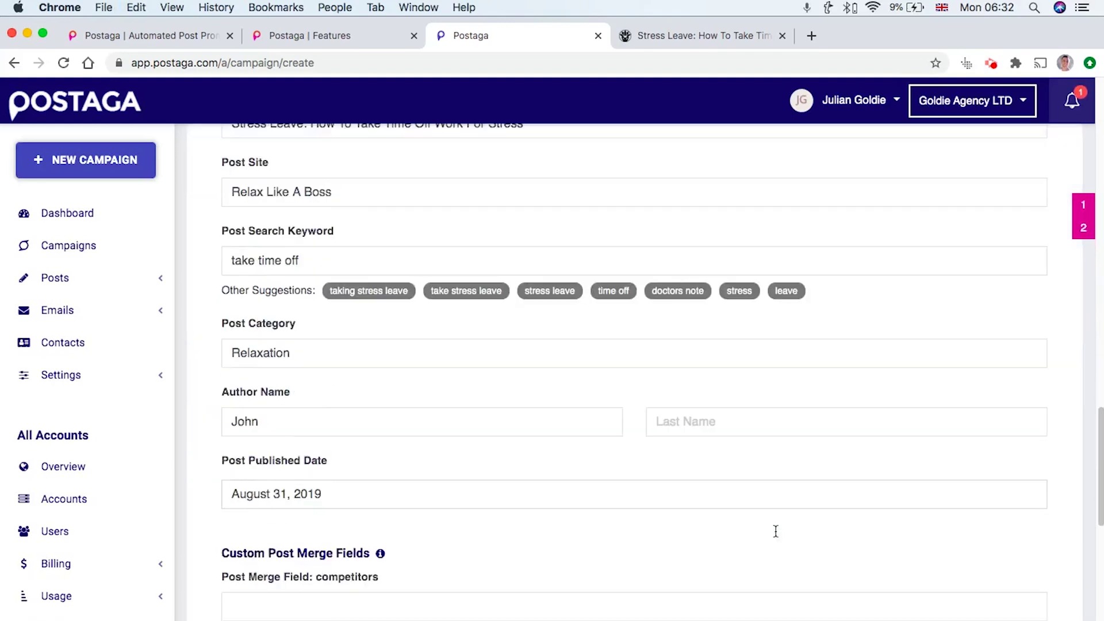
pyautogui.scroll(3, 785, 529)
pyautogui.scroll(6, 794, 527)
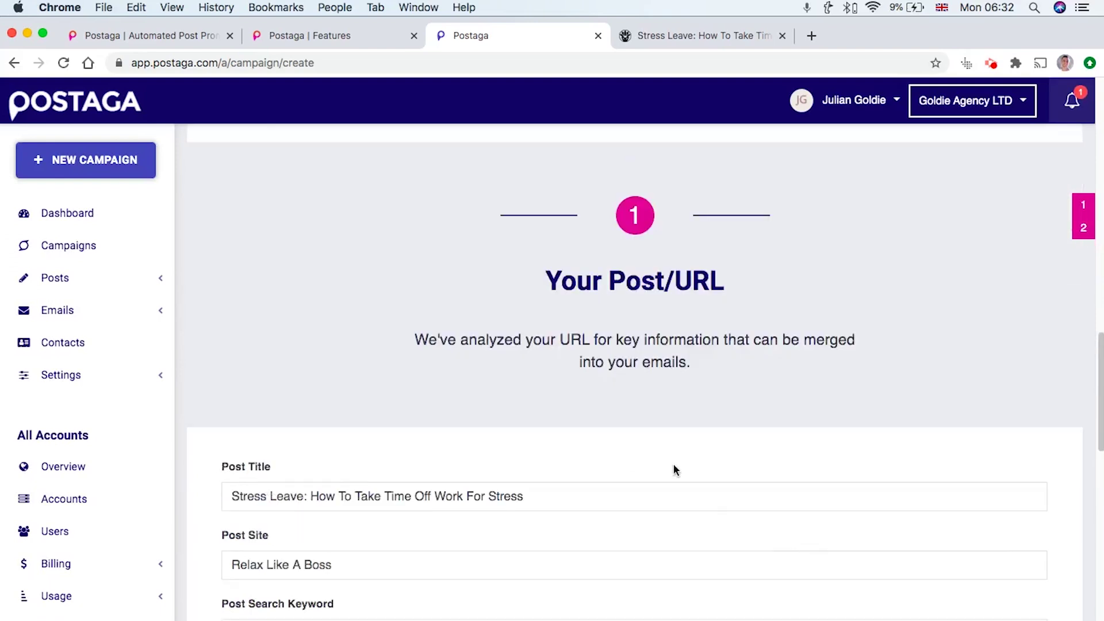
pyautogui.doubleClick(592, 287)
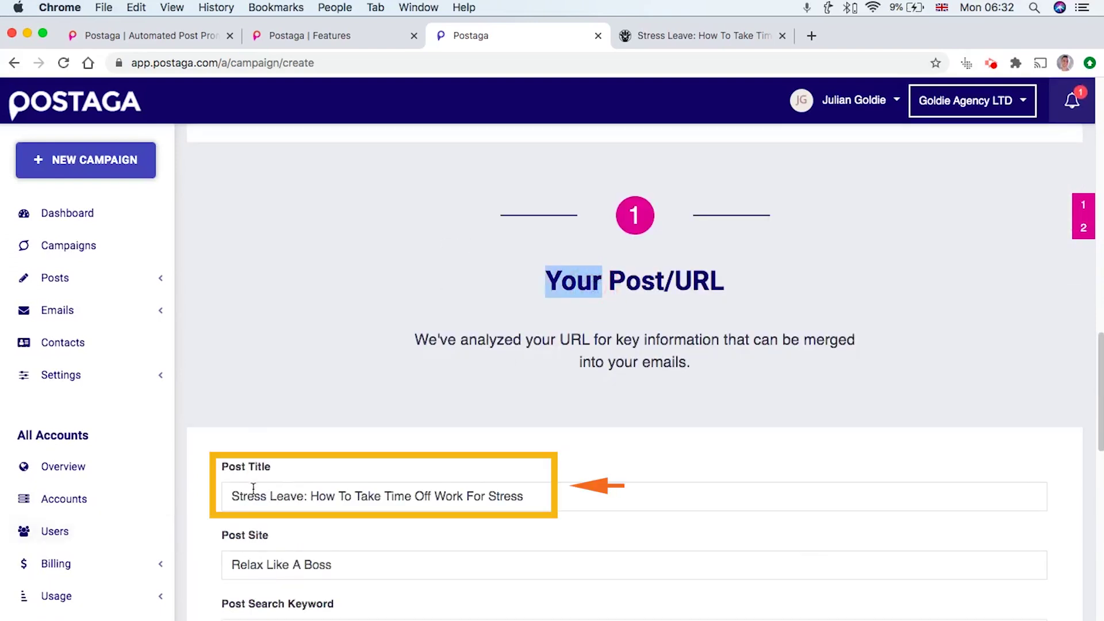
pyautogui.scroll(-3, 253, 488)
pyautogui.scroll(-1, 258, 434)
pyautogui.click(294, 406)
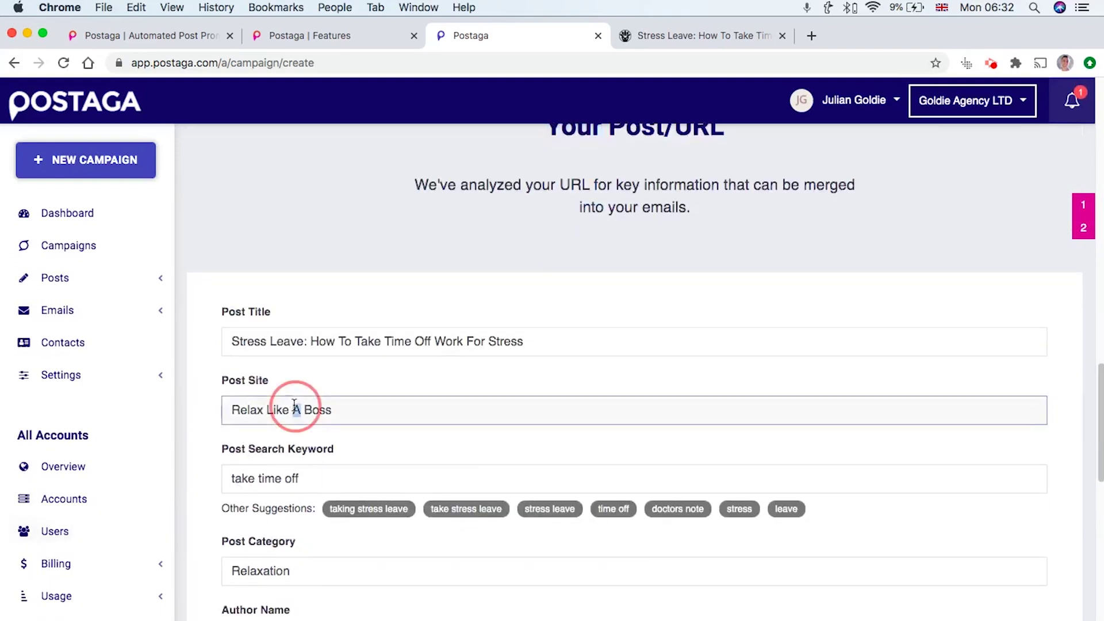
pyautogui.tripleClick(294, 406)
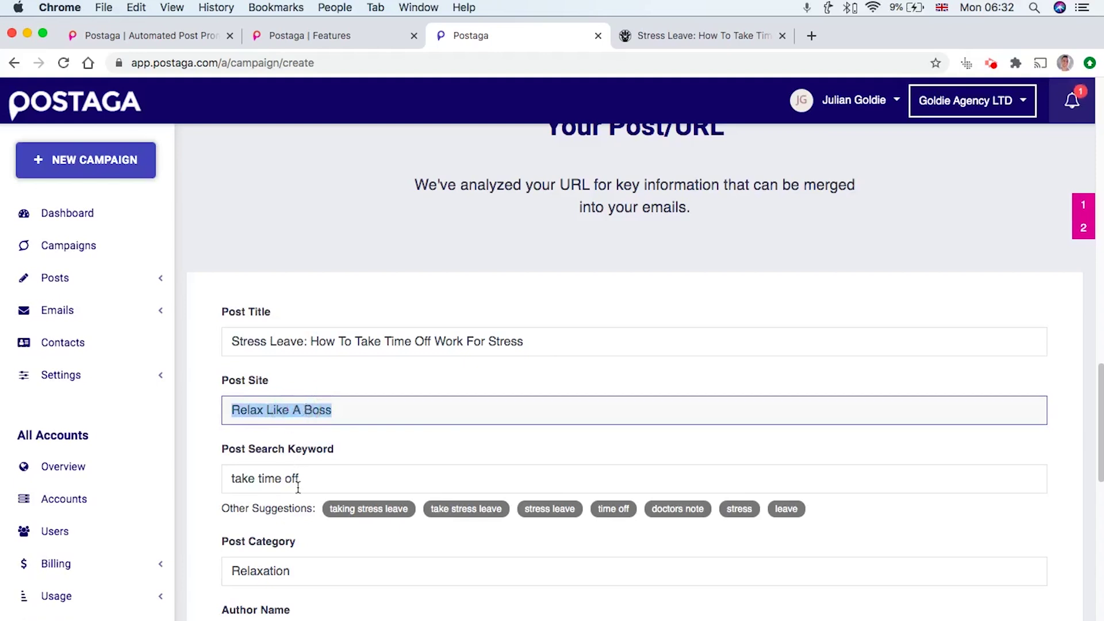
pyautogui.scroll(-2, 297, 487)
pyautogui.scroll(-3, 279, 469)
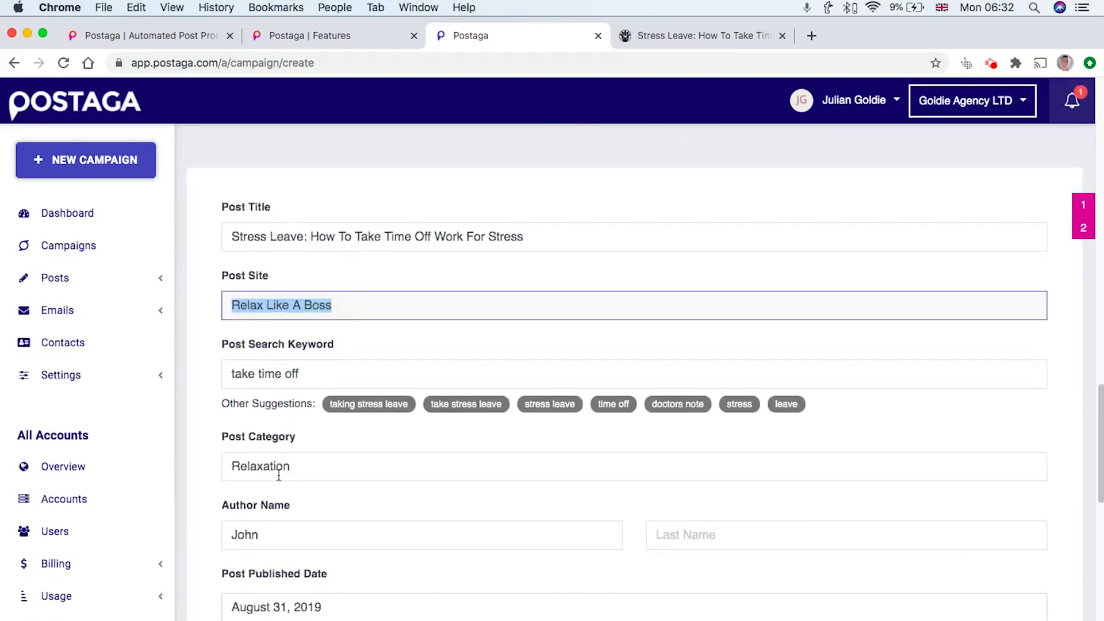
pyautogui.scroll(-3, 267, 573)
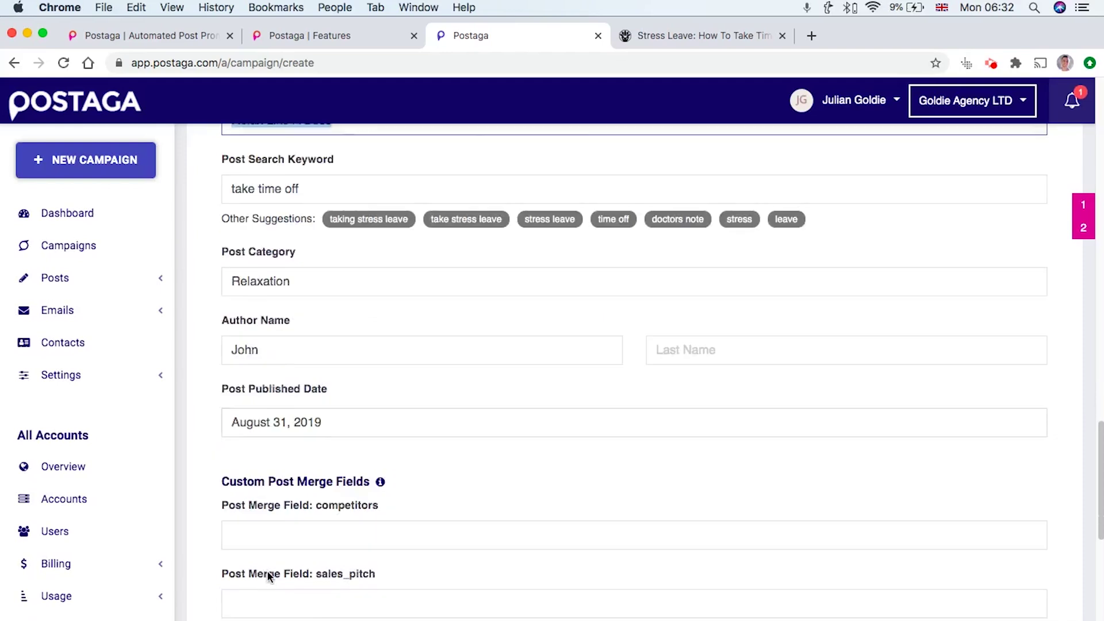
pyautogui.scroll(-3, 266, 570)
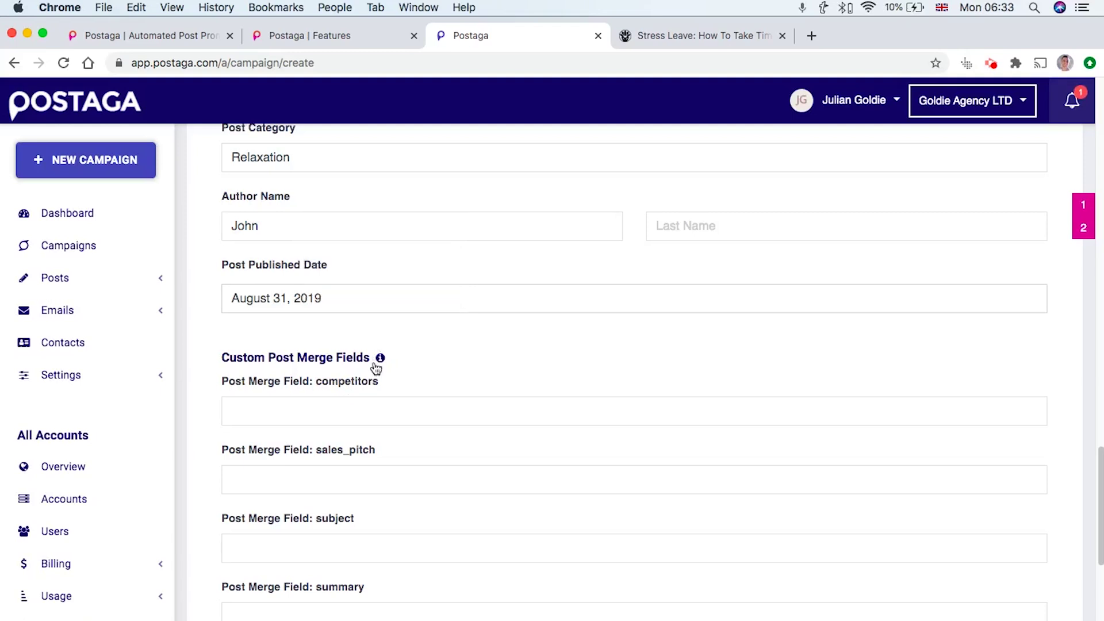
# Check the competitors merge field and the post's published date.
pyautogui.click(385, 407)
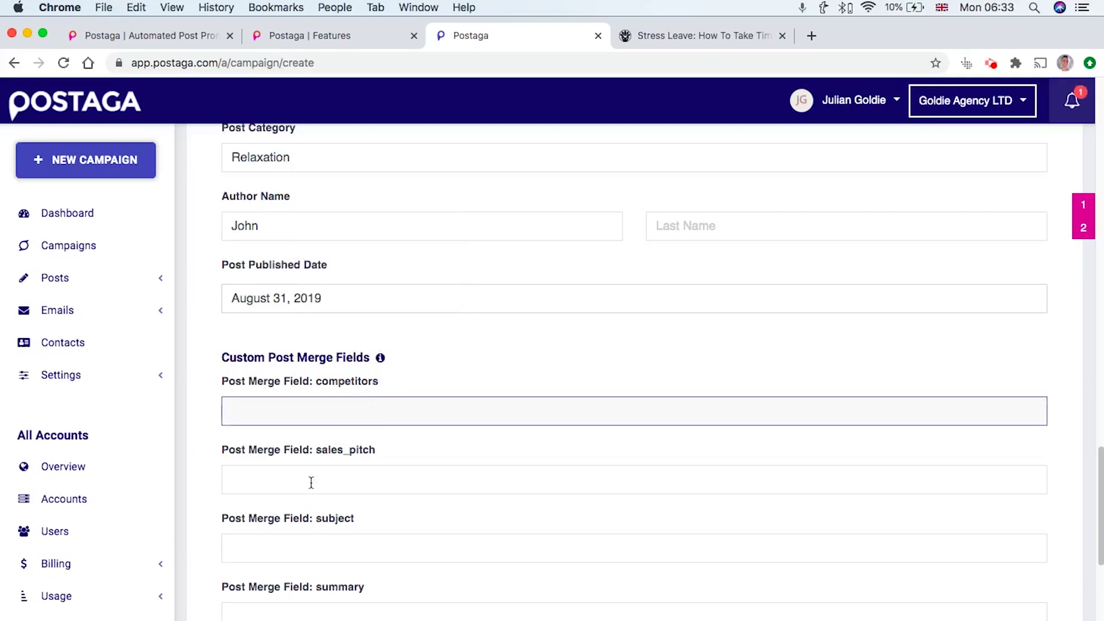
pyautogui.scroll(-2, 312, 489)
pyautogui.scroll(-3, 313, 495)
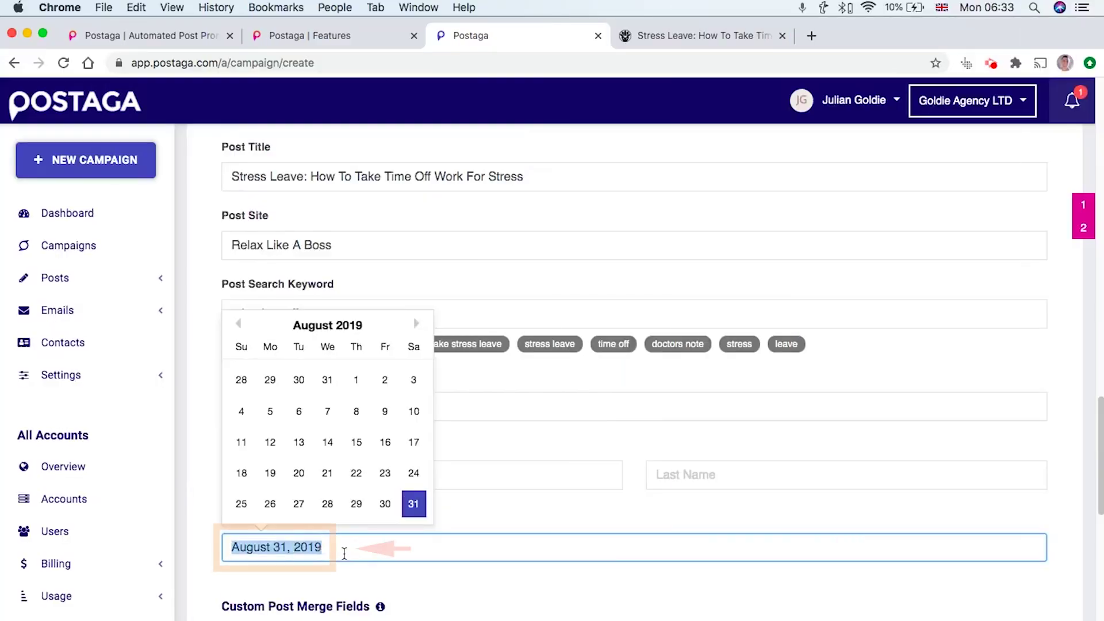
pyautogui.click(337, 598)
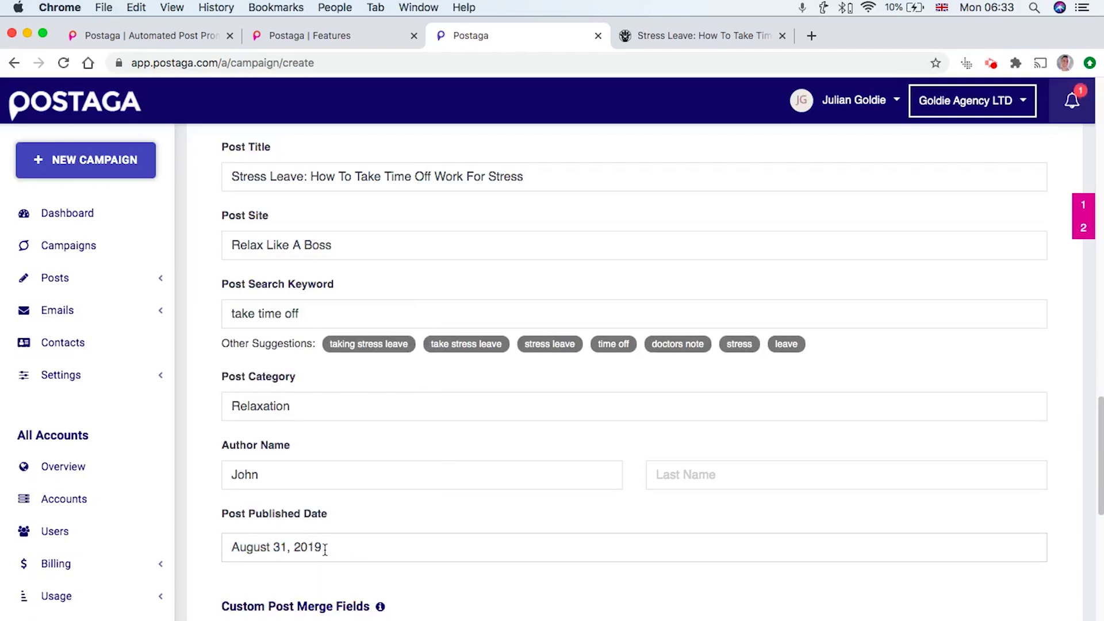
pyautogui.click(325, 550)
pyautogui.scroll(10, 369, 471)
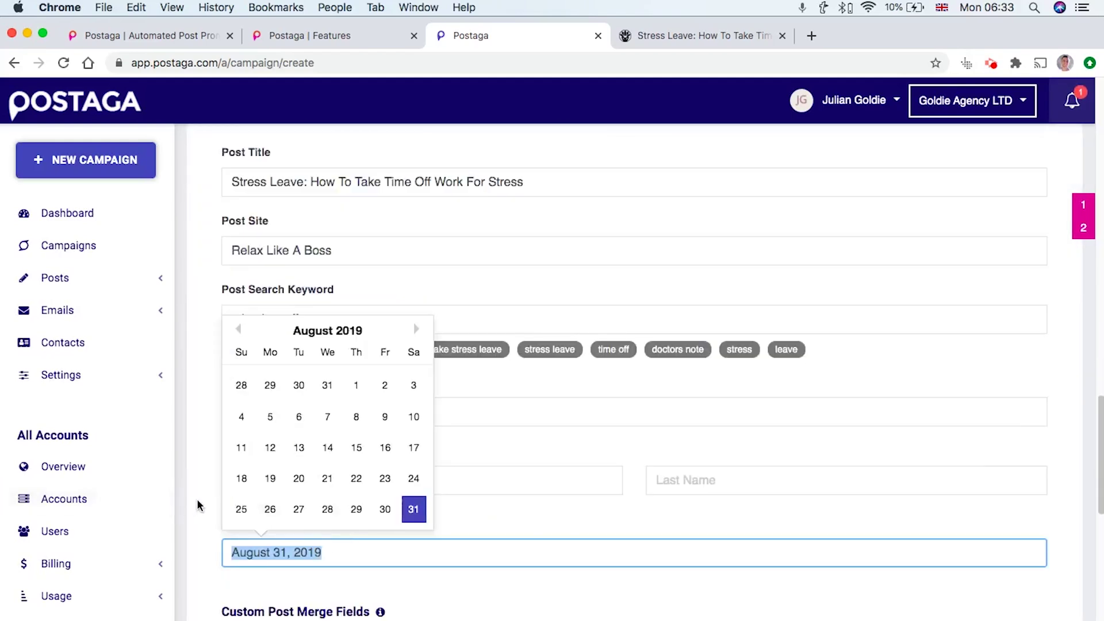
pyautogui.scroll(8, 198, 499)
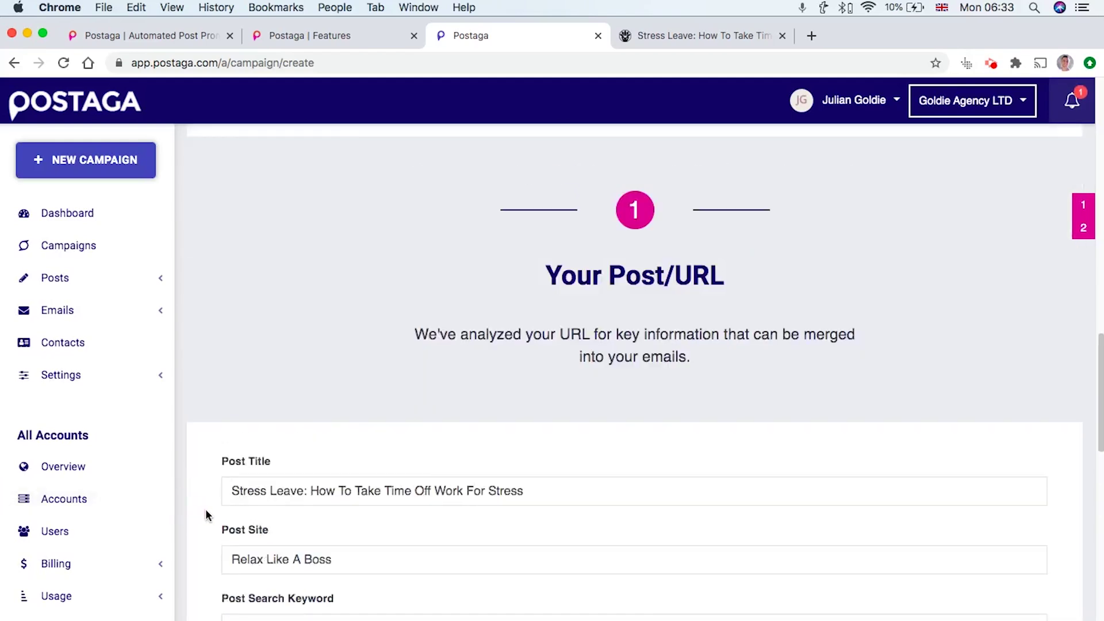
pyautogui.scroll(2, 213, 503)
pyautogui.scroll(2, 213, 504)
pyautogui.scroll(5, 229, 530)
pyautogui.scroll(7, 229, 530)
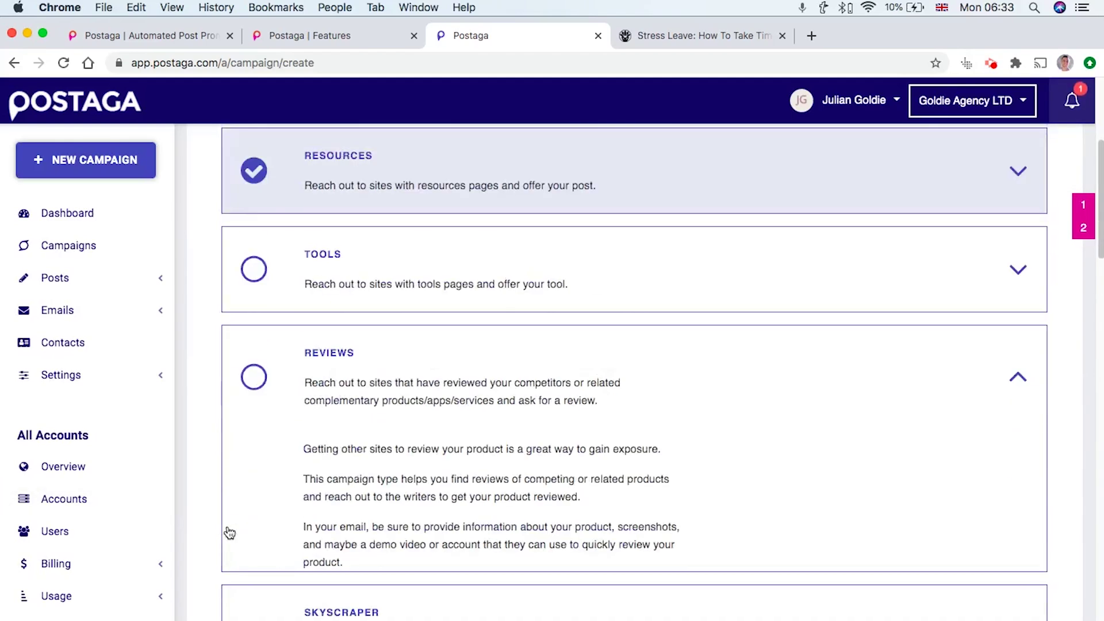
pyautogui.scroll(-12, 229, 531)
pyautogui.scroll(-10, 229, 526)
pyautogui.scroll(-10, 230, 520)
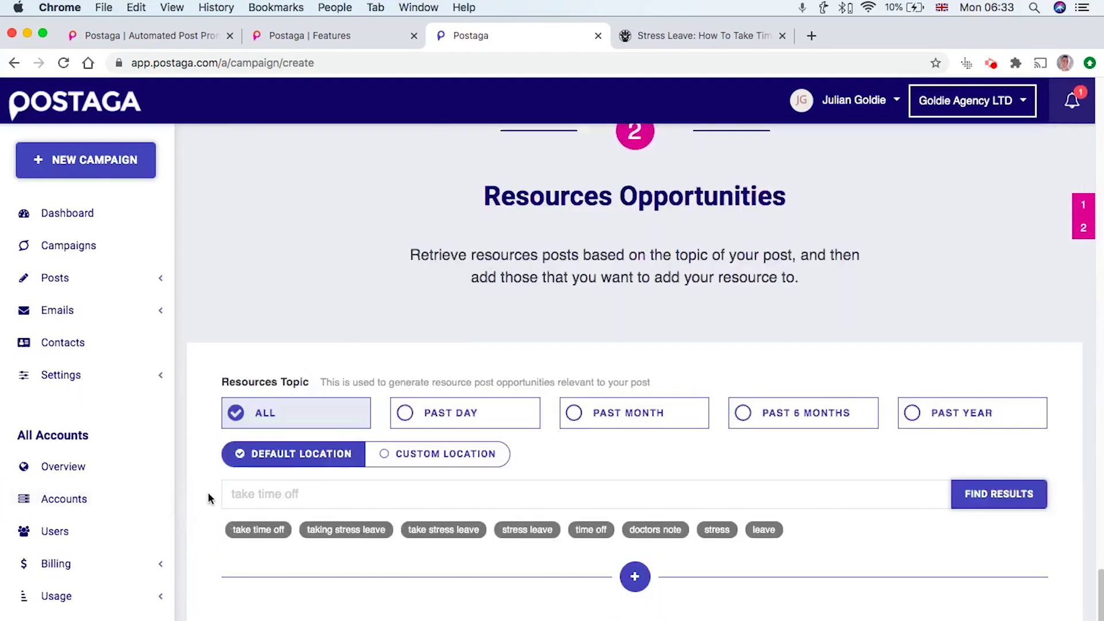
pyautogui.scroll(3, 210, 492)
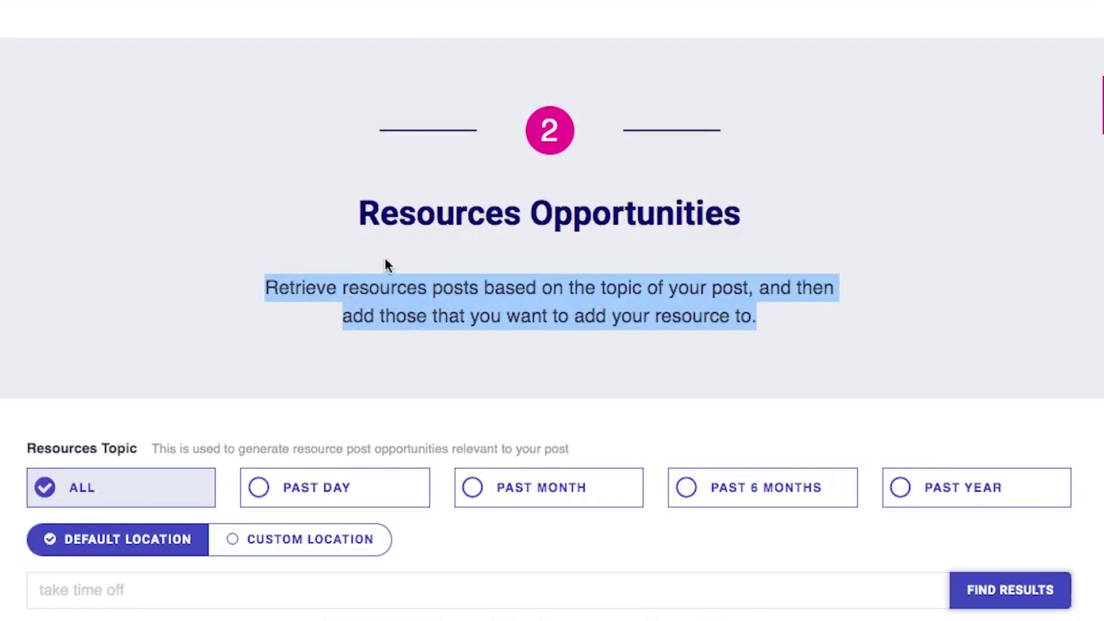
pyautogui.scroll(-3, 202, 418)
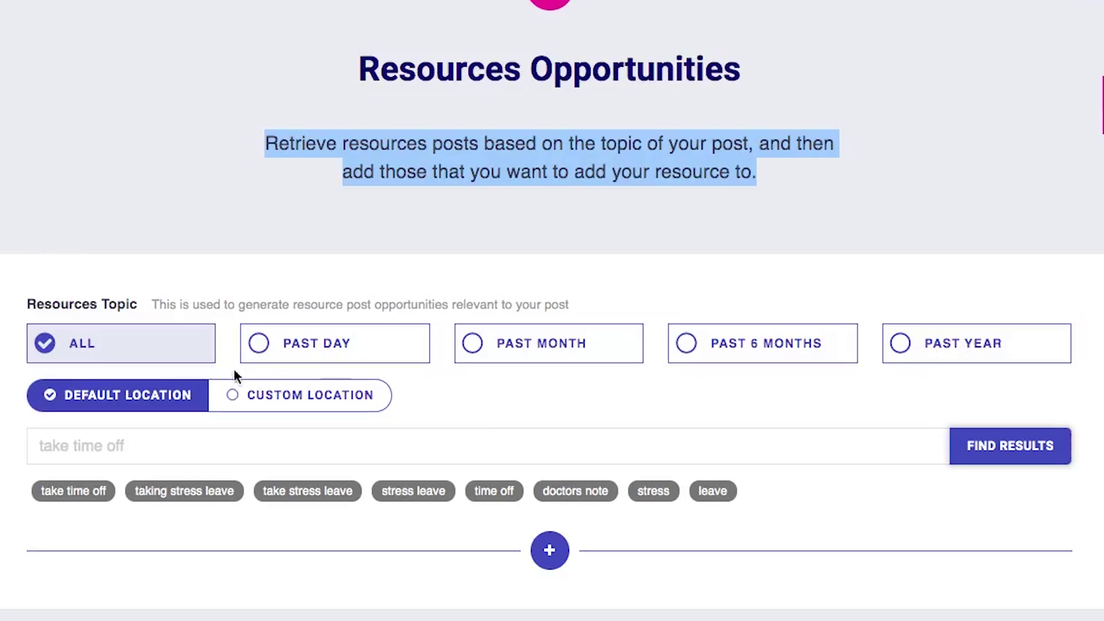
pyautogui.click(271, 410)
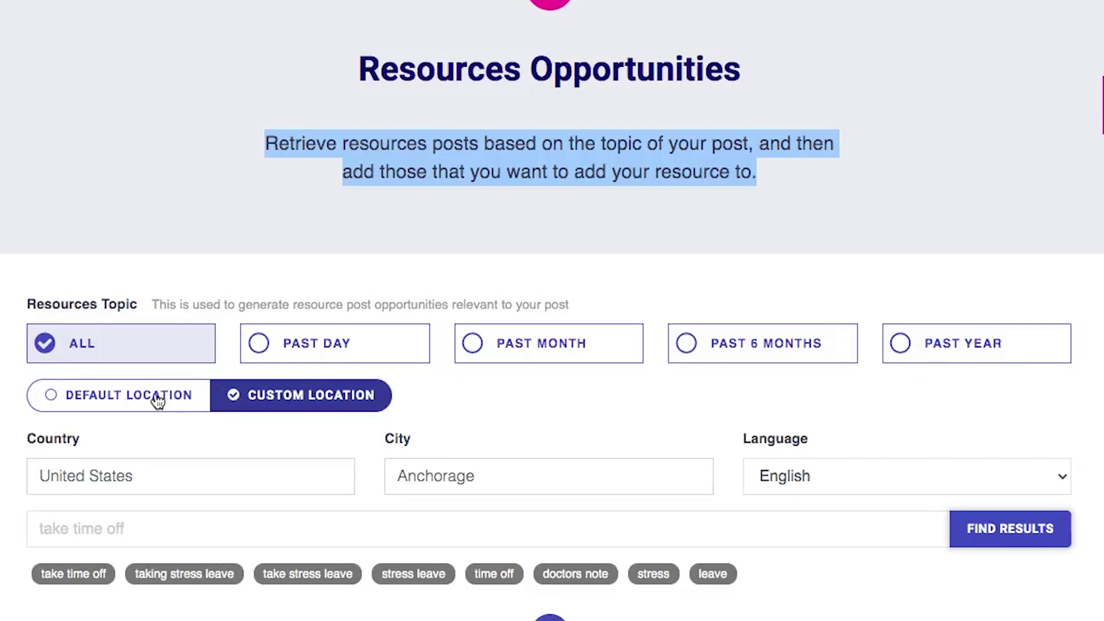
pyautogui.click(158, 401)
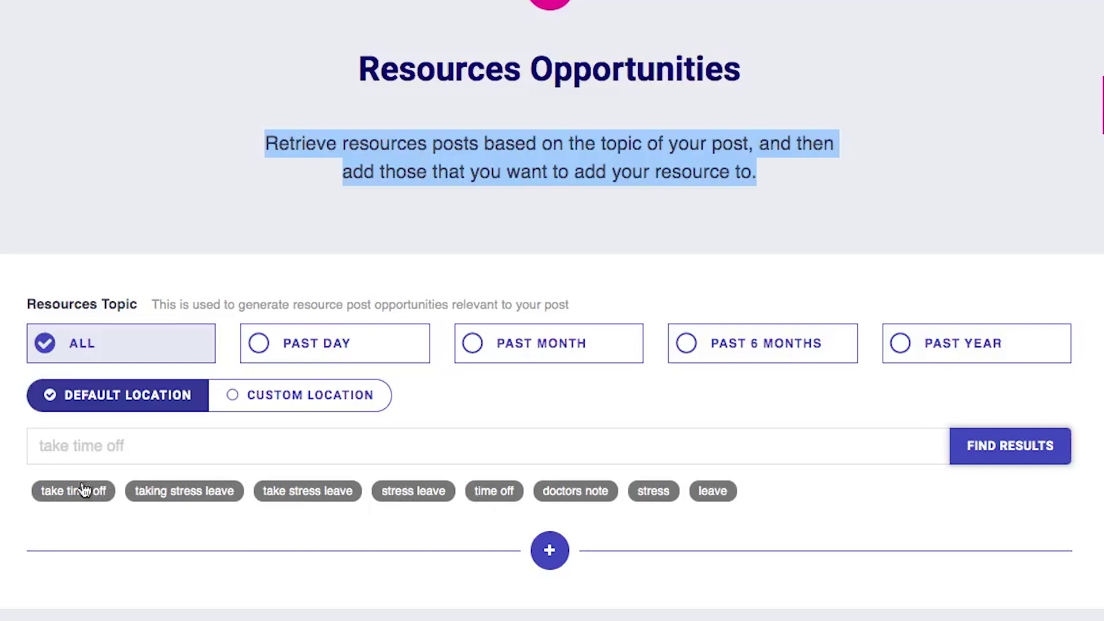
pyautogui.click(82, 447)
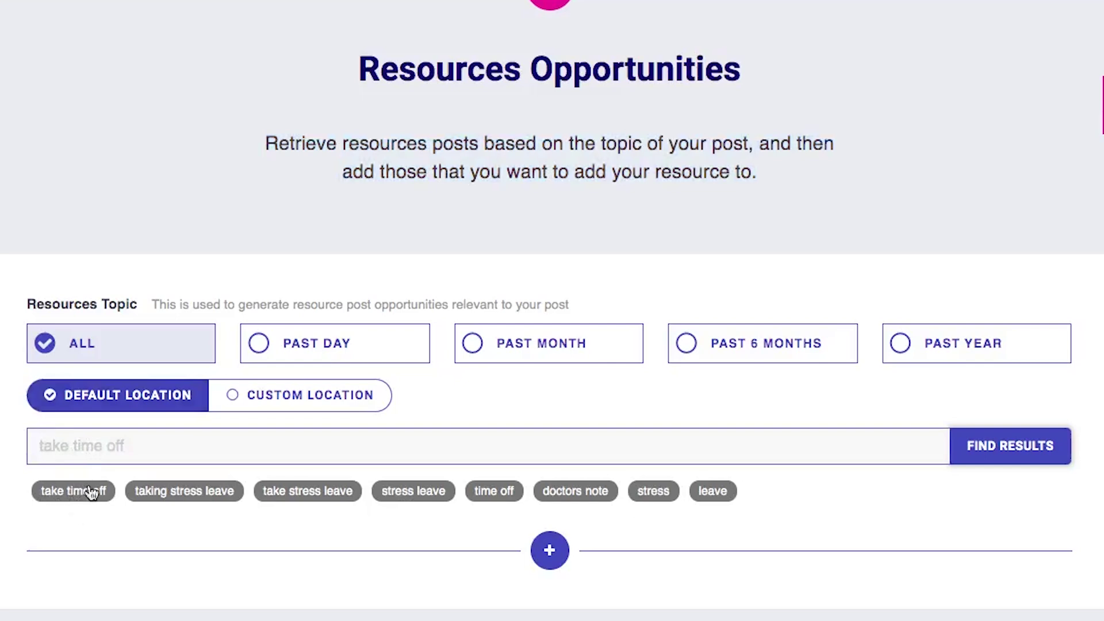
# Search 'taking stress leave', browse the FMLA-style results, and select every result.
pyautogui.click(158, 498)
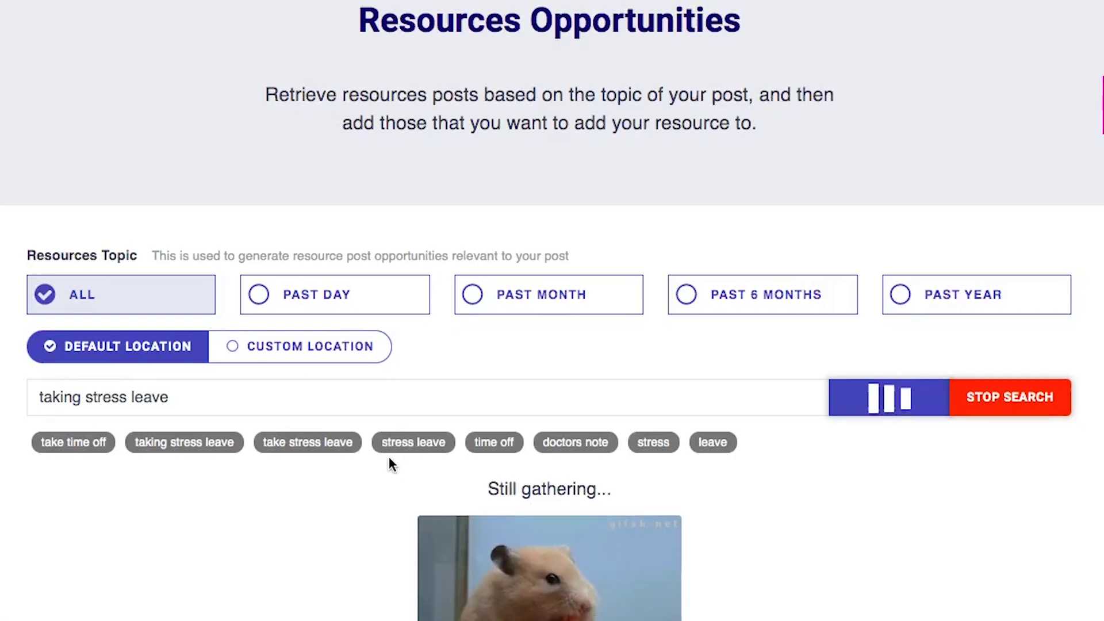
pyautogui.scroll(-3, 402, 448)
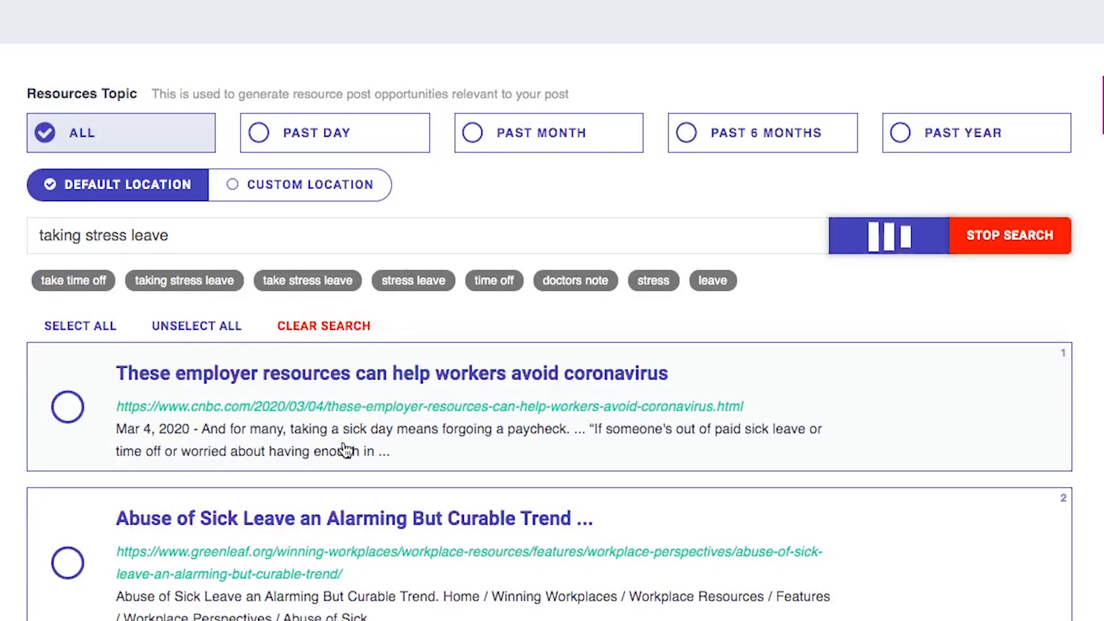
pyautogui.scroll(-2, 320, 480)
pyautogui.scroll(-3, 318, 480)
pyautogui.scroll(-8, 318, 480)
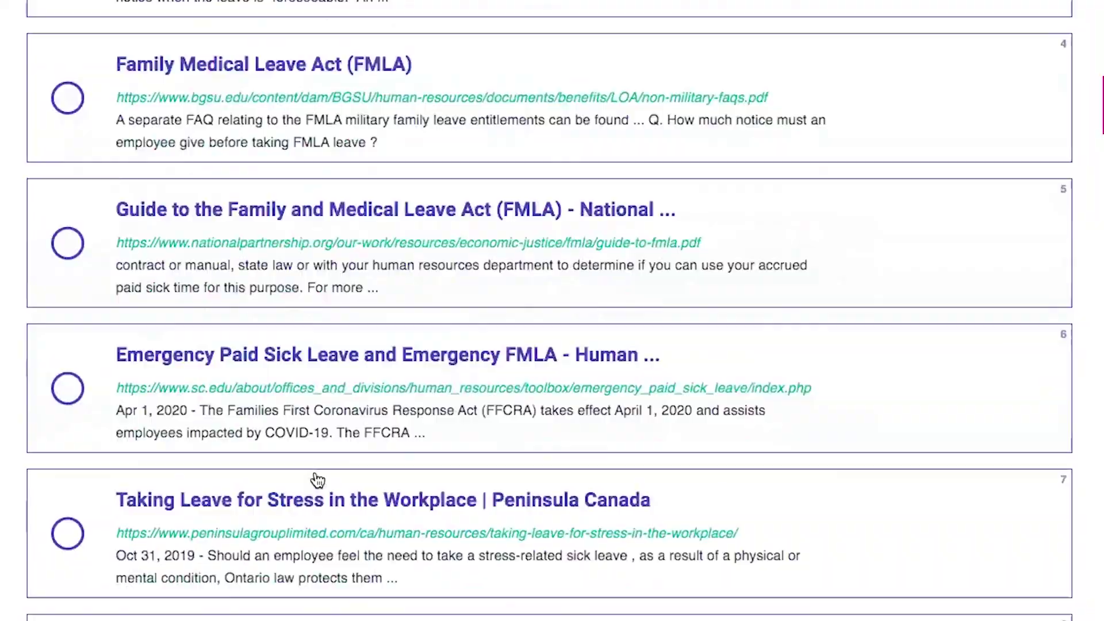
pyautogui.scroll(12, 316, 480)
pyautogui.scroll(2, 318, 483)
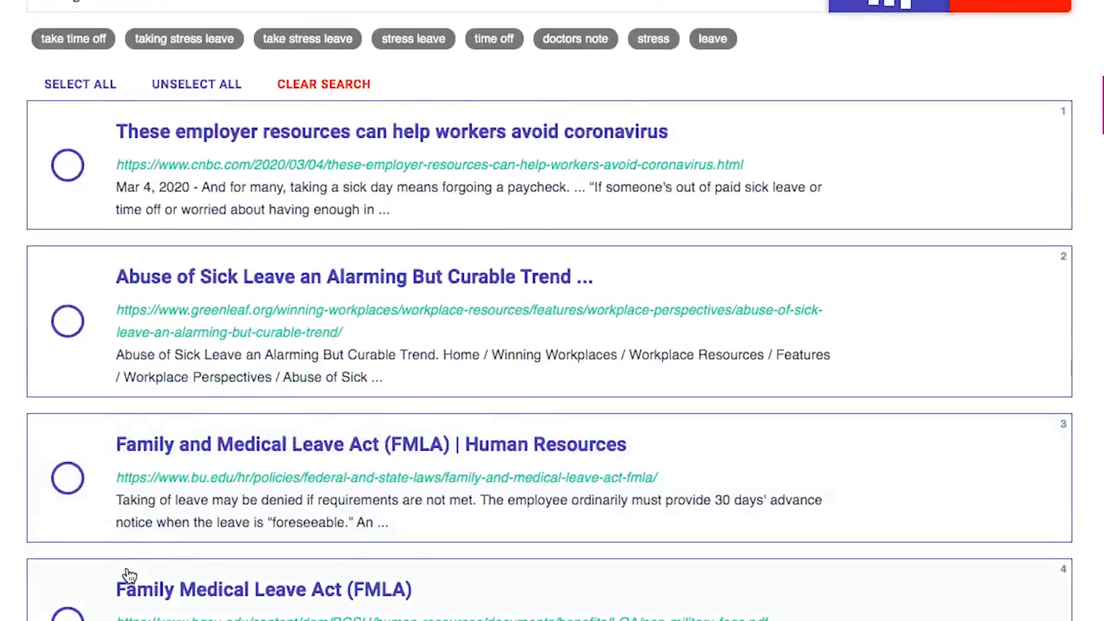
pyautogui.scroll(-3, 129, 575)
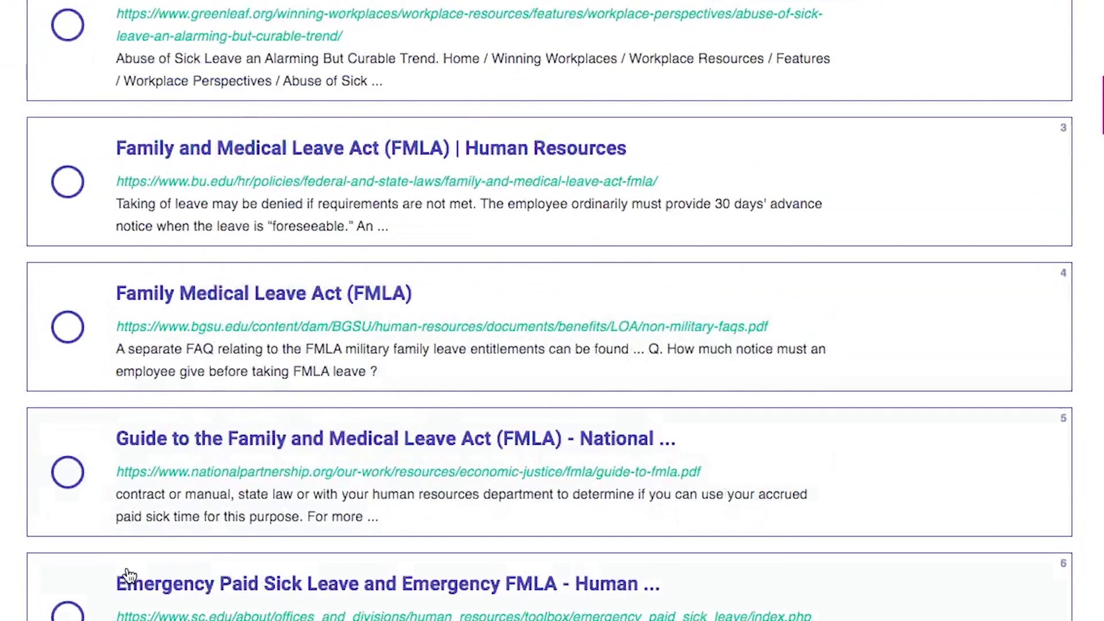
pyautogui.scroll(7, 124, 572)
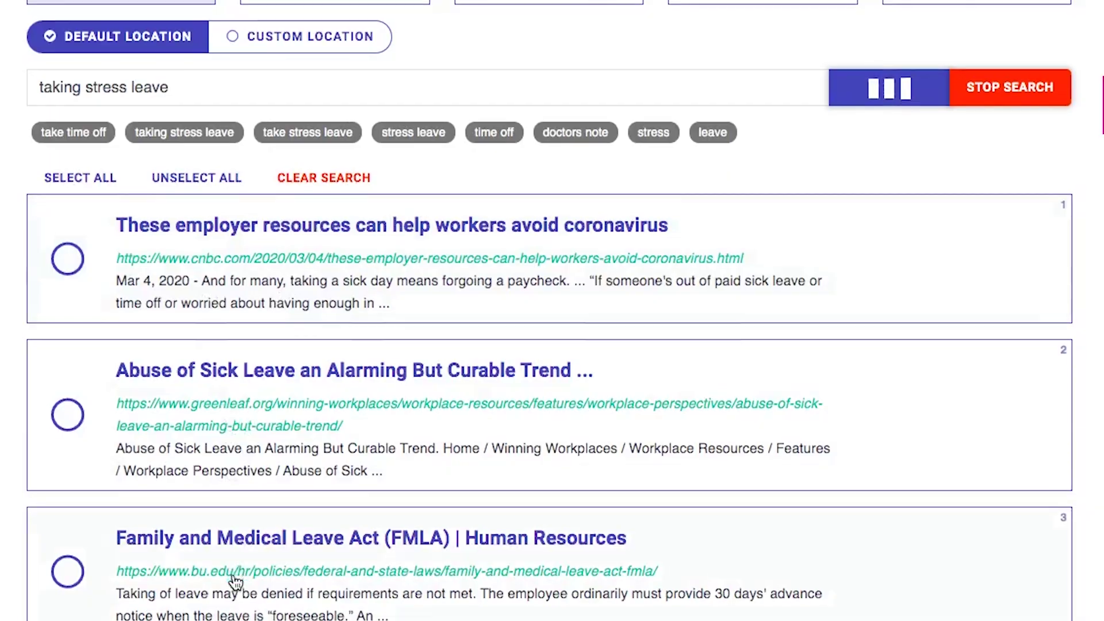
pyautogui.scroll(-5, 236, 578)
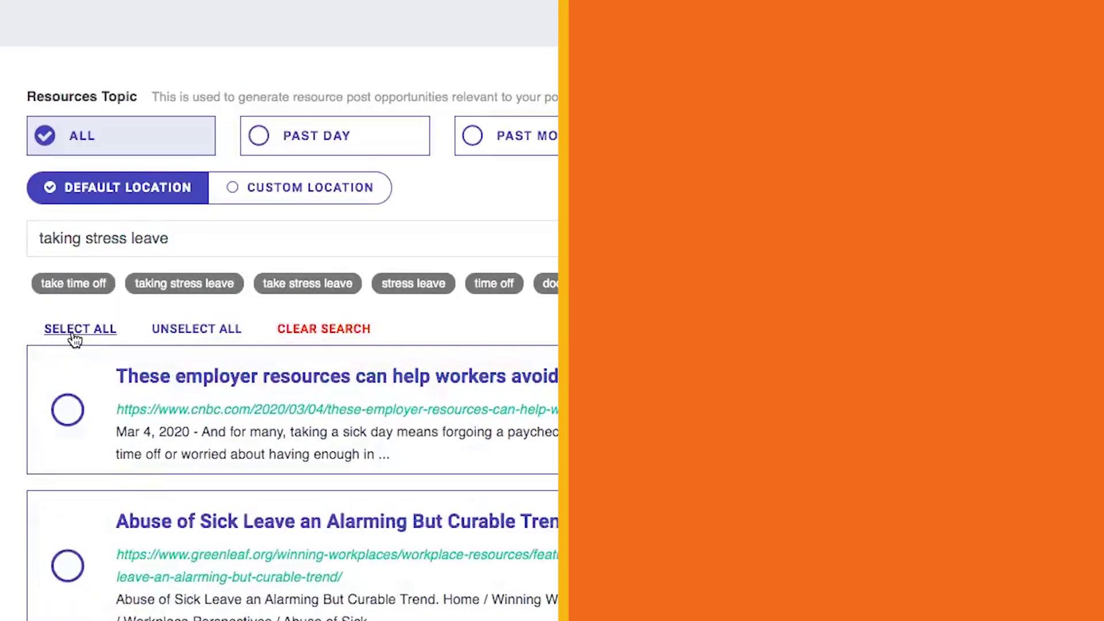
pyautogui.click(74, 327)
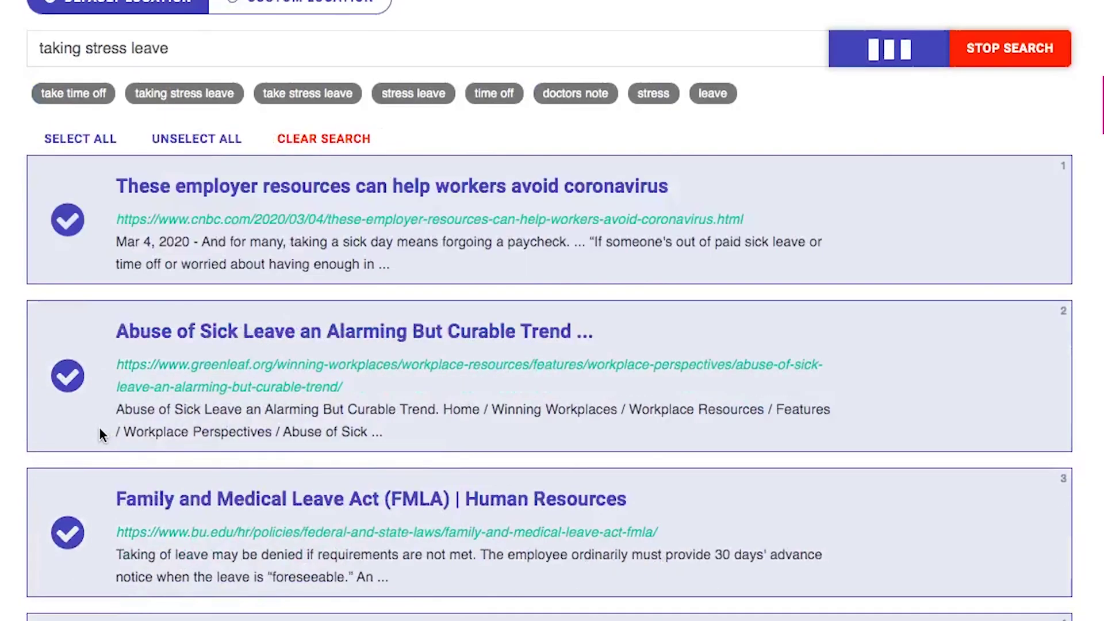
# Show all stress-leave search results and select every one of them.
pyautogui.scroll(-5, 104, 432)
pyautogui.scroll(-2, 101, 434)
pyautogui.scroll(-5, 100, 436)
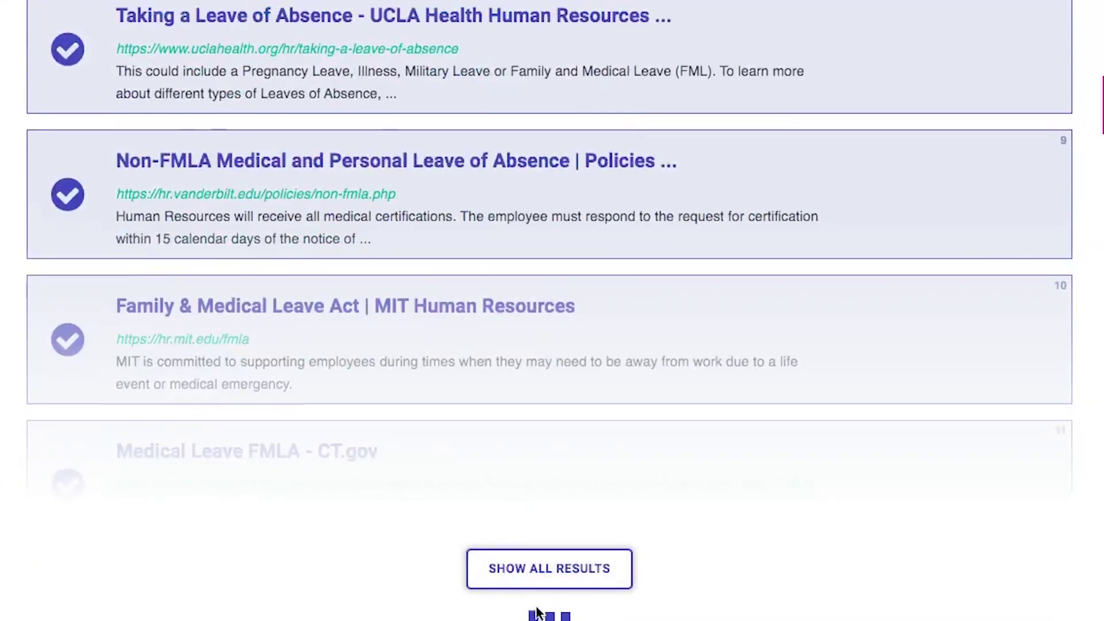
pyautogui.scroll(-5, 536, 611)
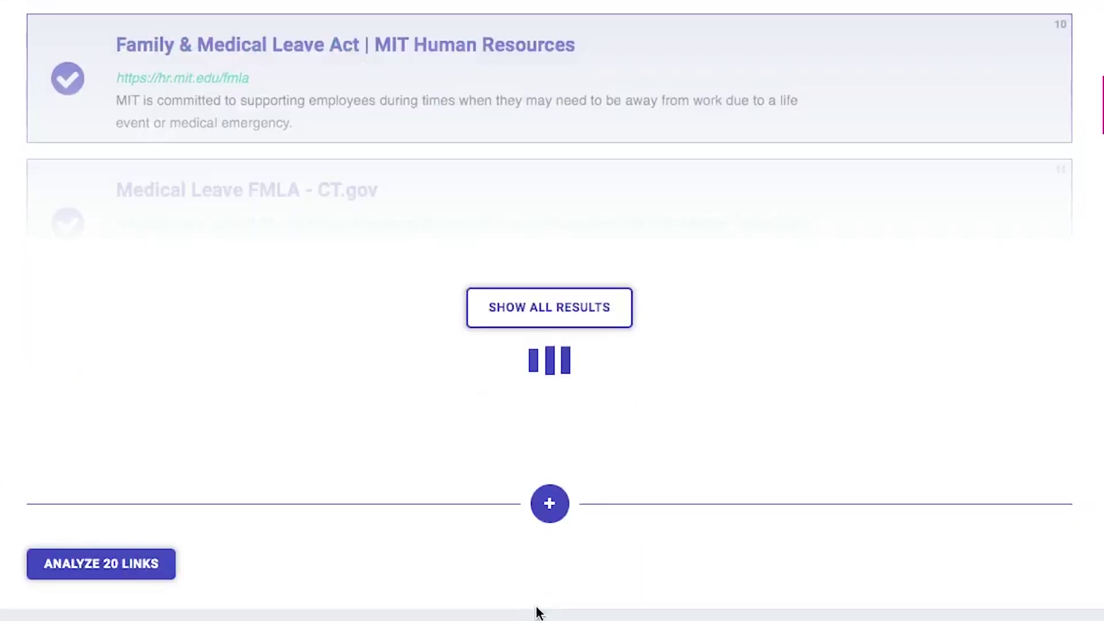
pyautogui.click(543, 310)
pyautogui.scroll(-20, 561, 382)
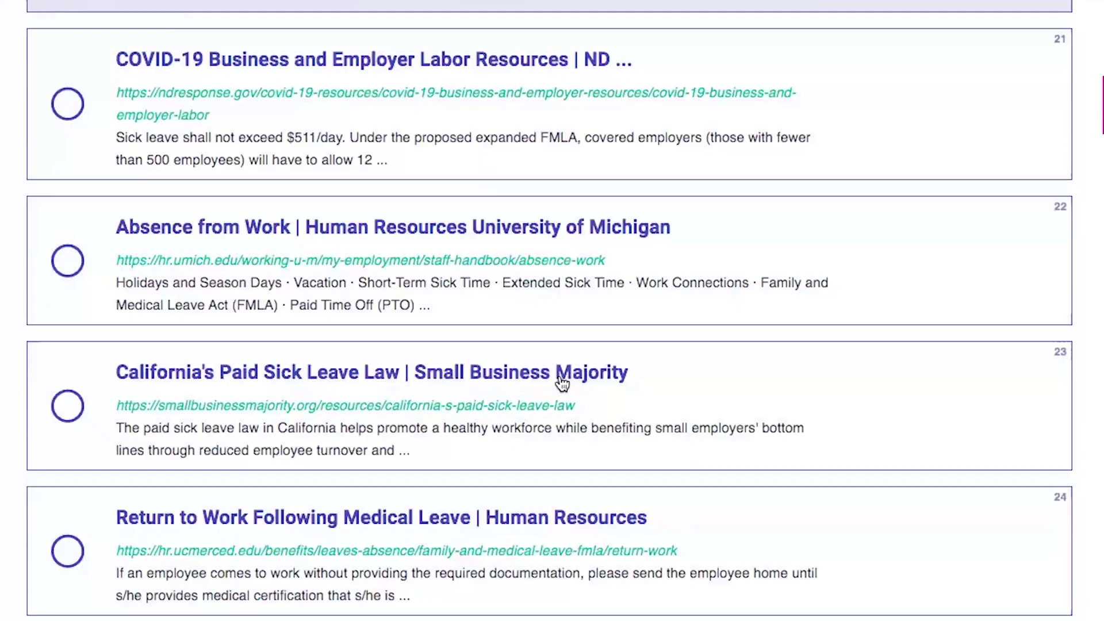
pyautogui.scroll(-15, 562, 382)
pyautogui.scroll(-10, 566, 359)
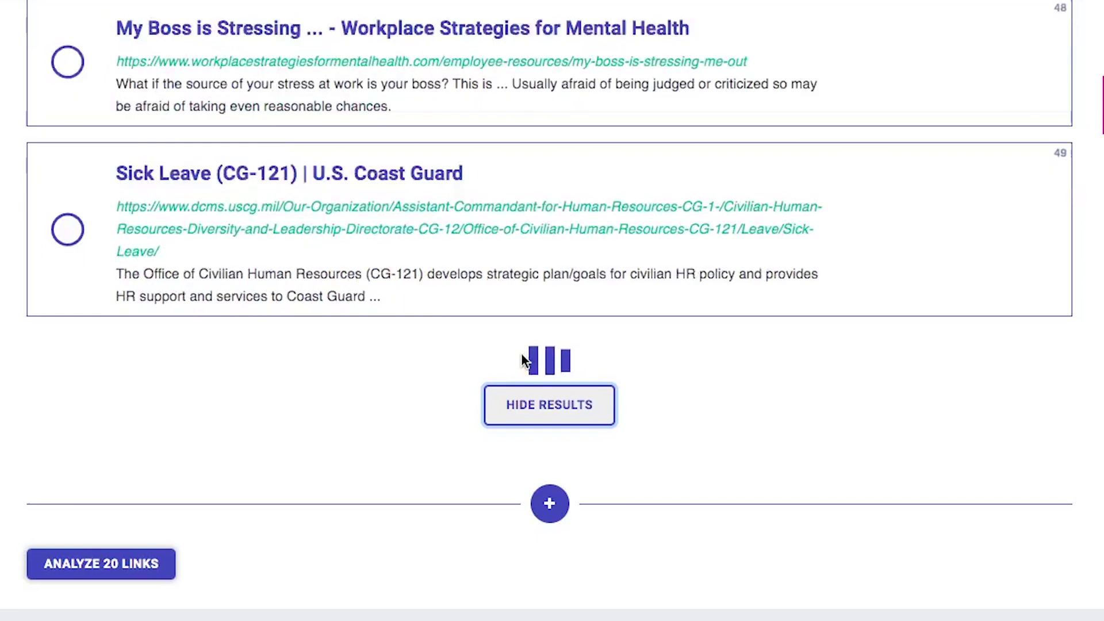
pyautogui.scroll(-10, 521, 353)
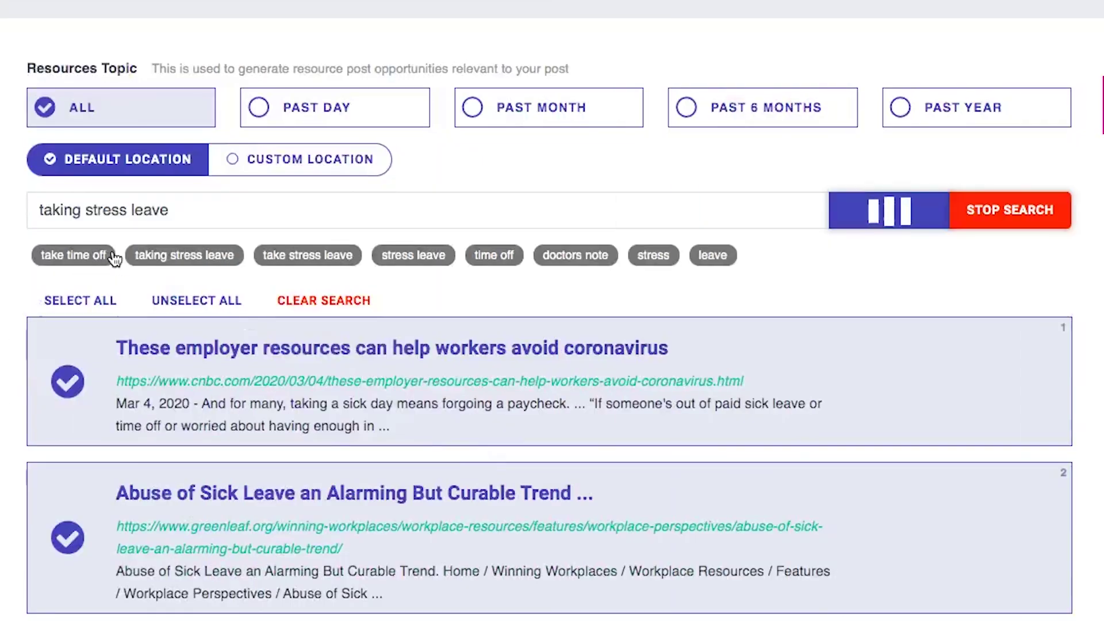
pyautogui.click(81, 303)
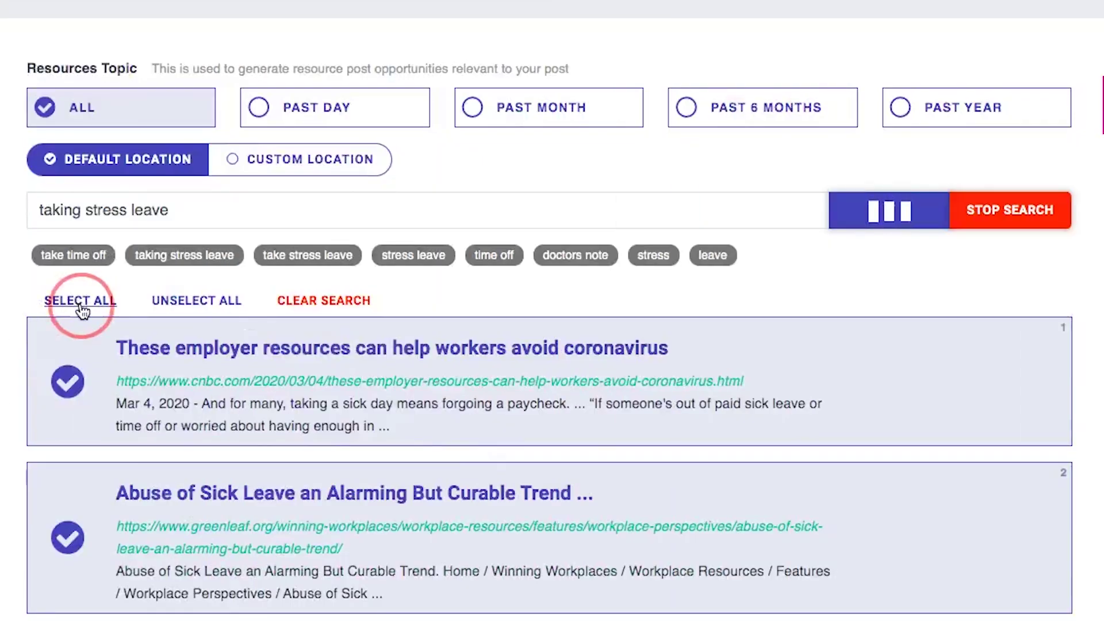
# Uncheck the bu.edu Family and Medical Leave Act page and analyze the remaining 58 links.
pyautogui.scroll(-2, 65, 414)
pyautogui.scroll(-2, 75, 444)
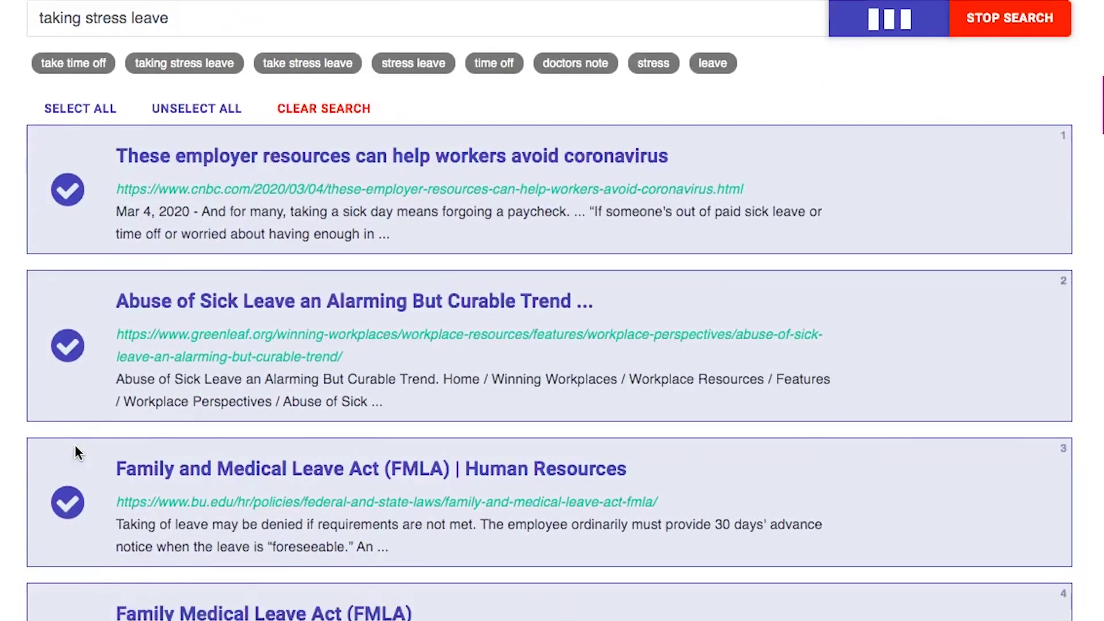
pyautogui.scroll(-2, 78, 441)
pyautogui.scroll(-1, 89, 436)
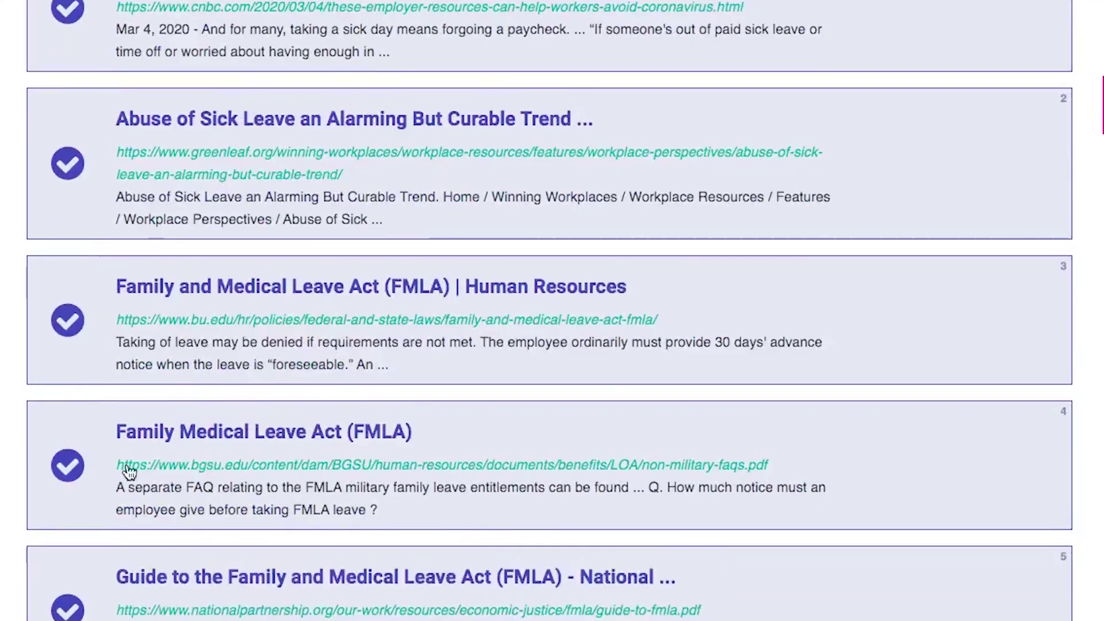
pyautogui.click(70, 314)
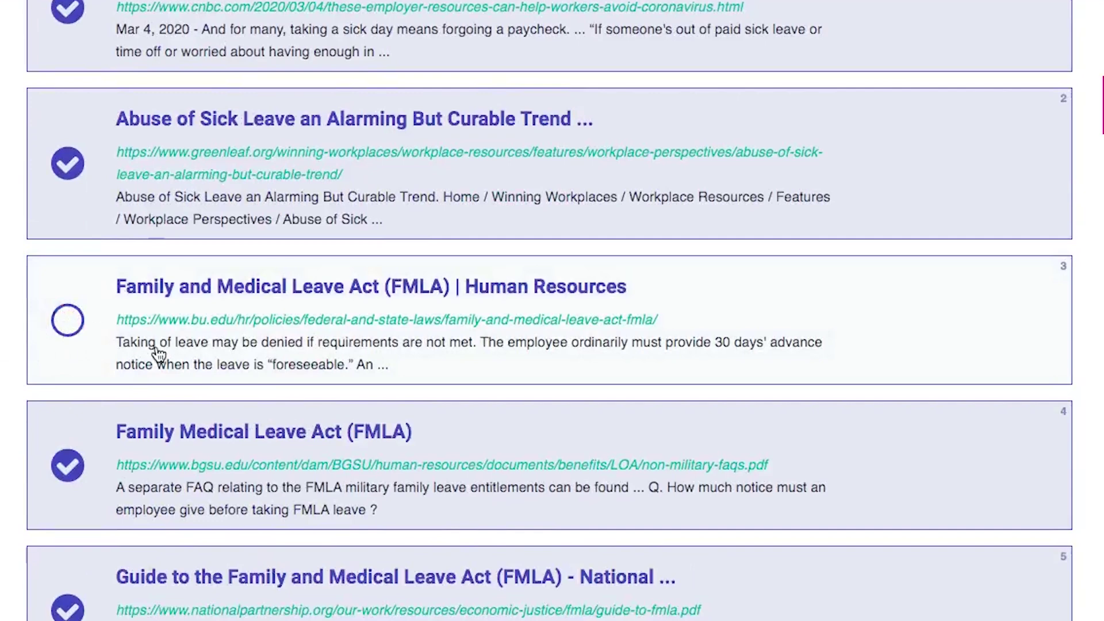
pyautogui.scroll(-20, 552, 311)
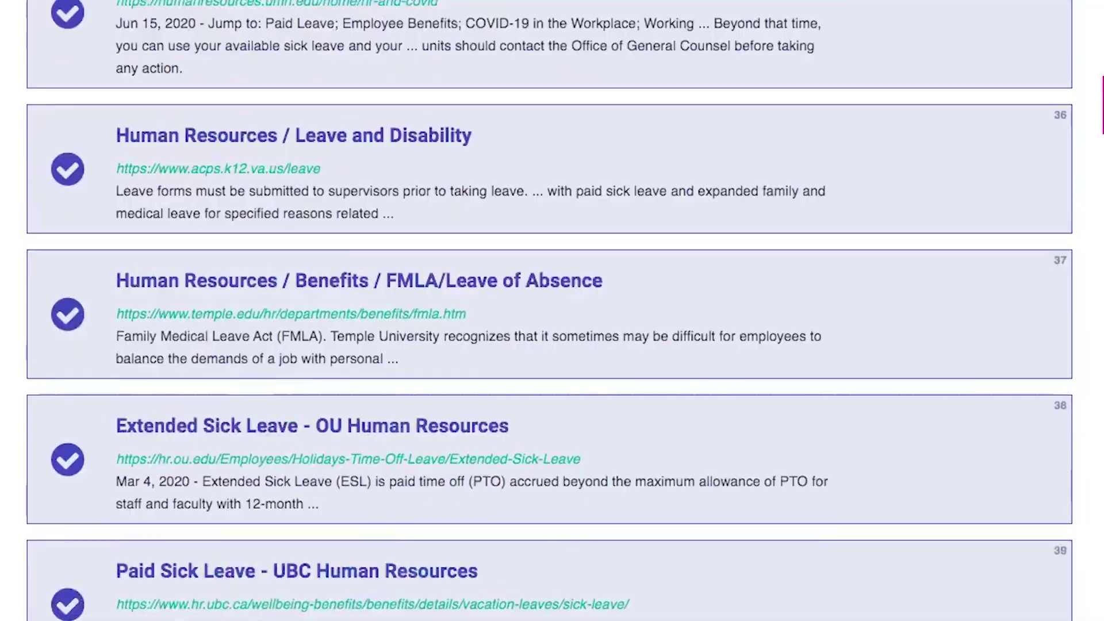
pyautogui.scroll(-15, 552, 311)
pyautogui.scroll(-5, 552, 310)
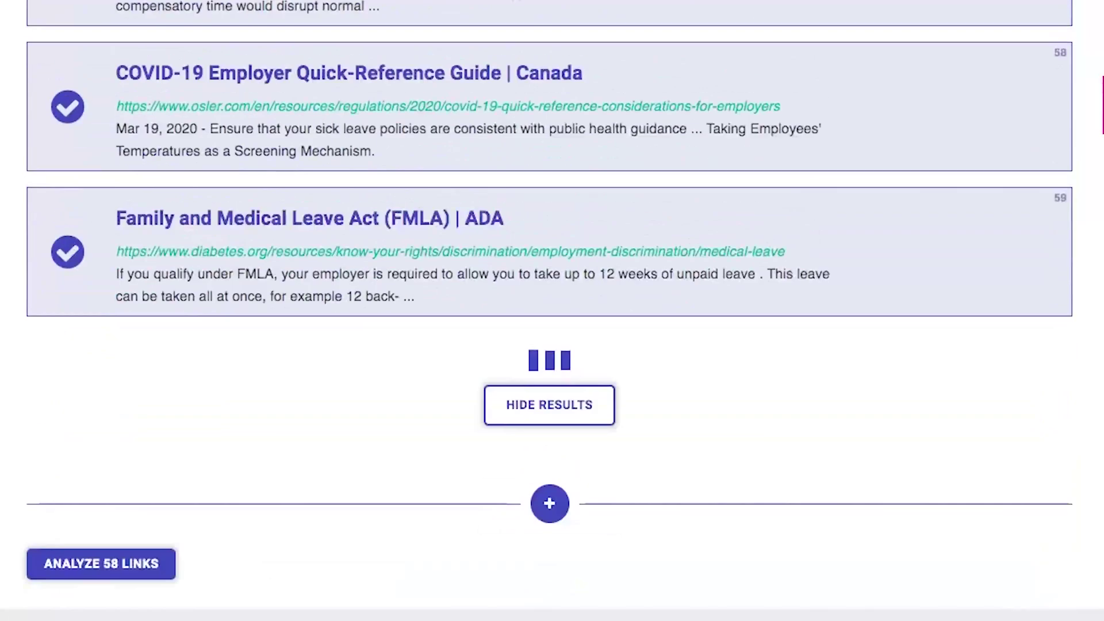
pyautogui.click(136, 568)
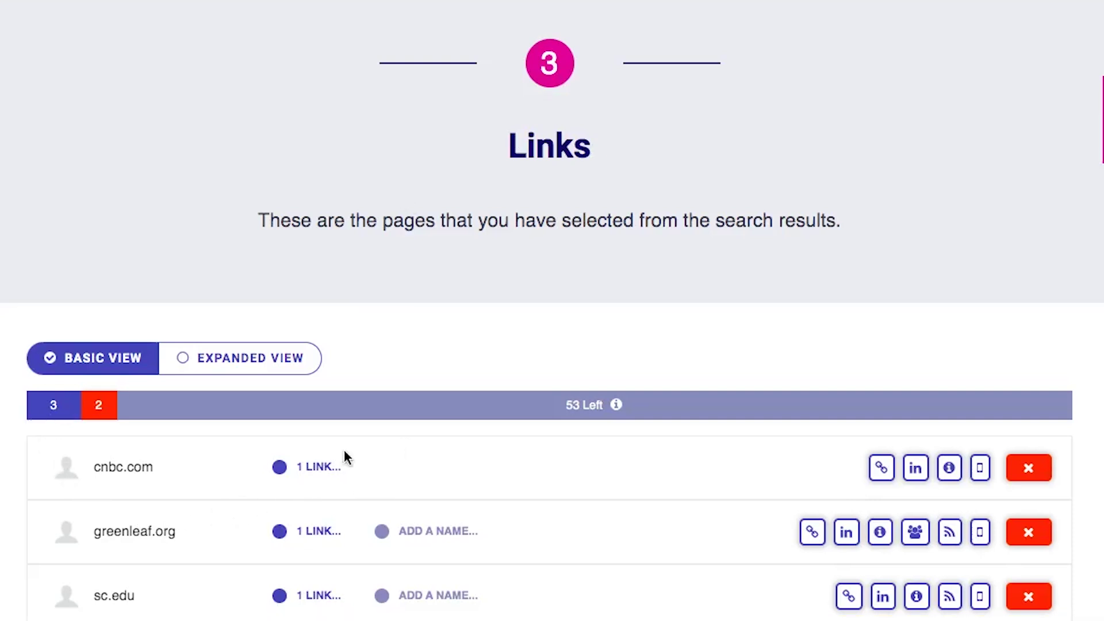
# Review the 58-link analysis results (49 analyzed, 9 failed) and start Get Contacts.
pyautogui.scroll(-5, 344, 450)
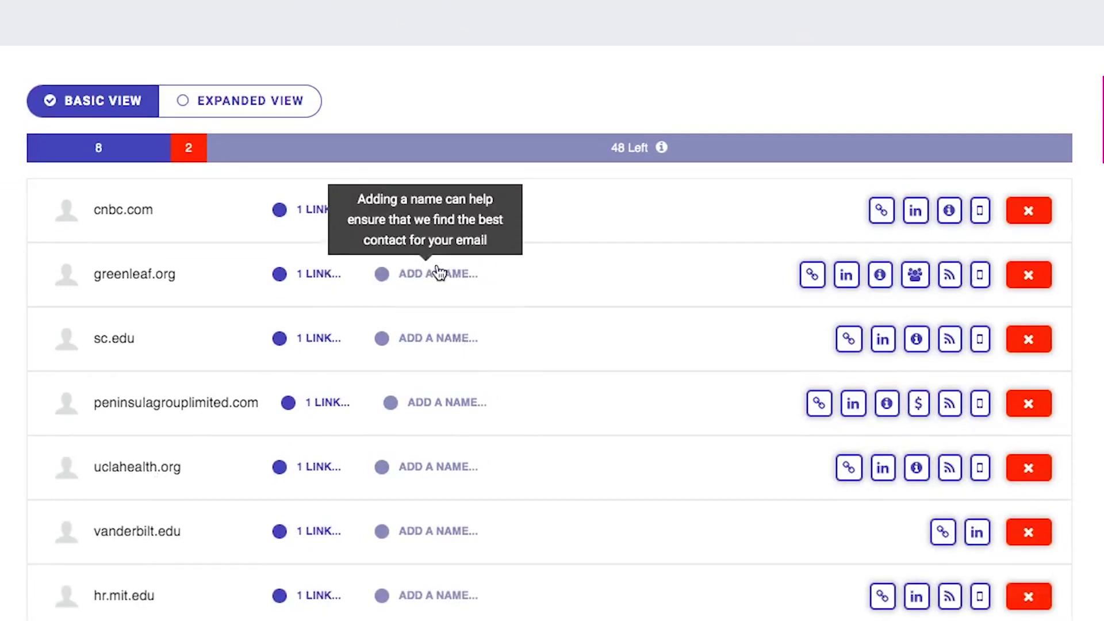
pyautogui.scroll(-2, 670, 499)
pyautogui.scroll(-1, 643, 491)
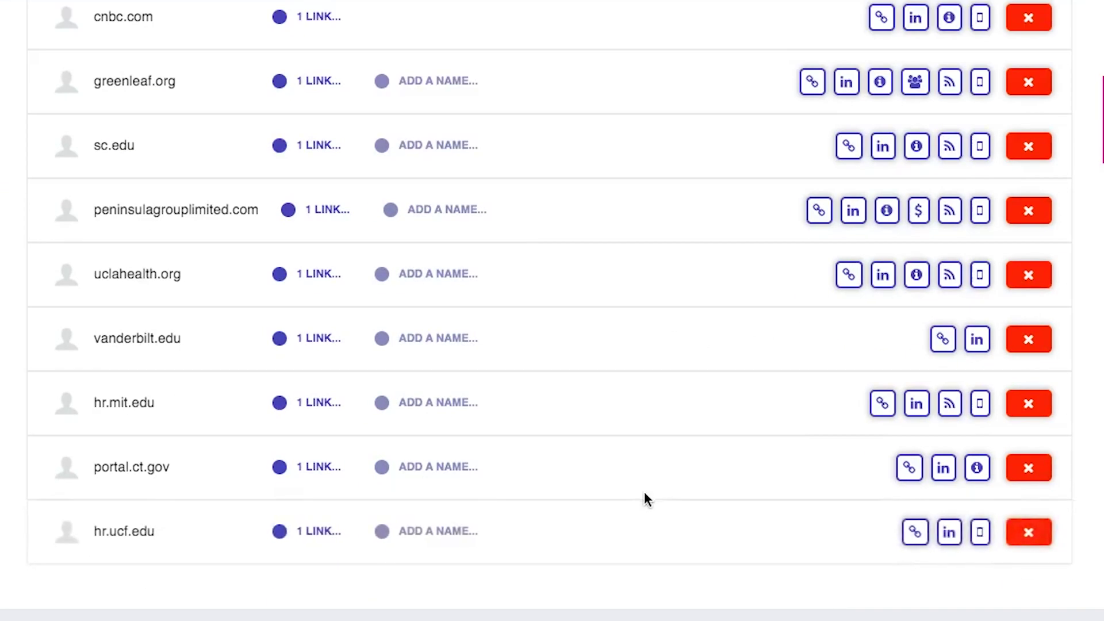
pyautogui.scroll(4, 644, 491)
pyautogui.scroll(2, 630, 504)
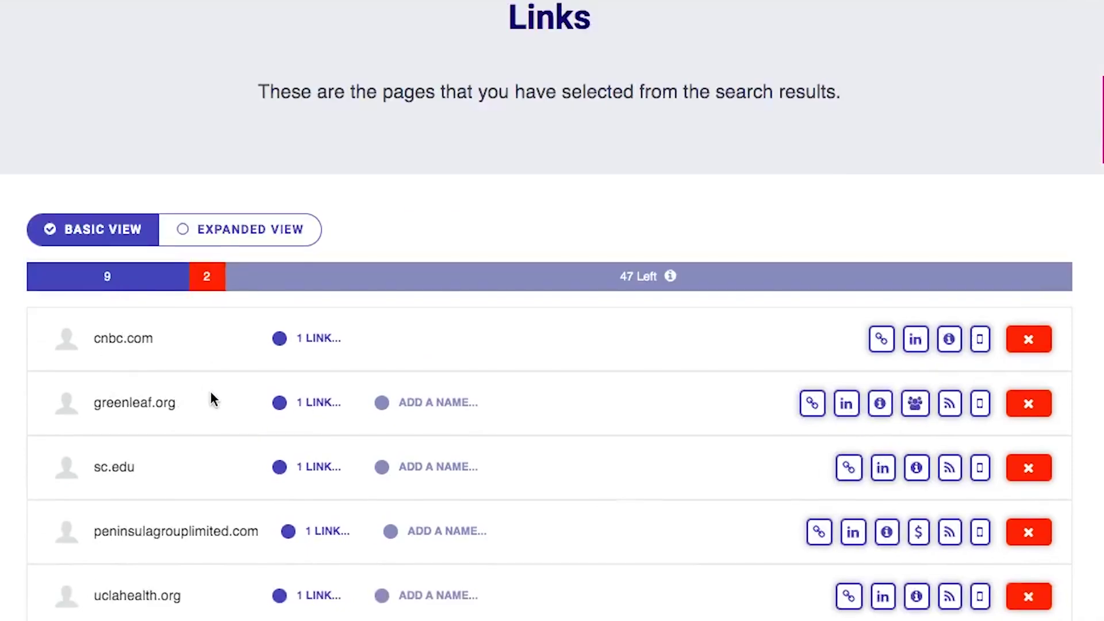
pyautogui.scroll(-3, 210, 399)
pyautogui.scroll(-3, 209, 397)
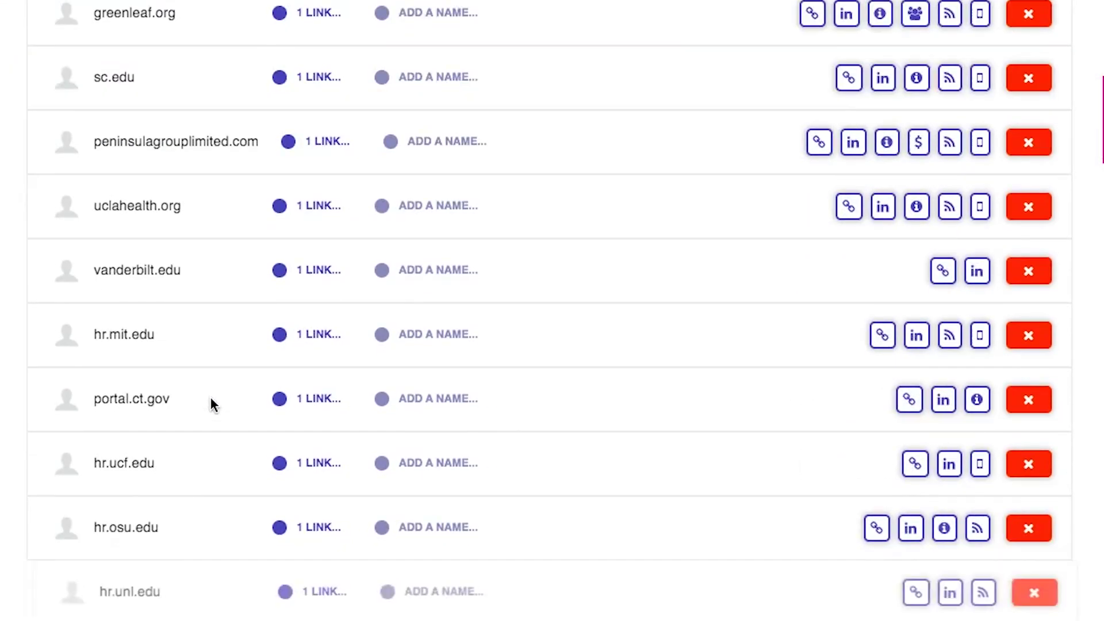
pyautogui.scroll(3, 372, 265)
pyautogui.scroll(3, 368, 288)
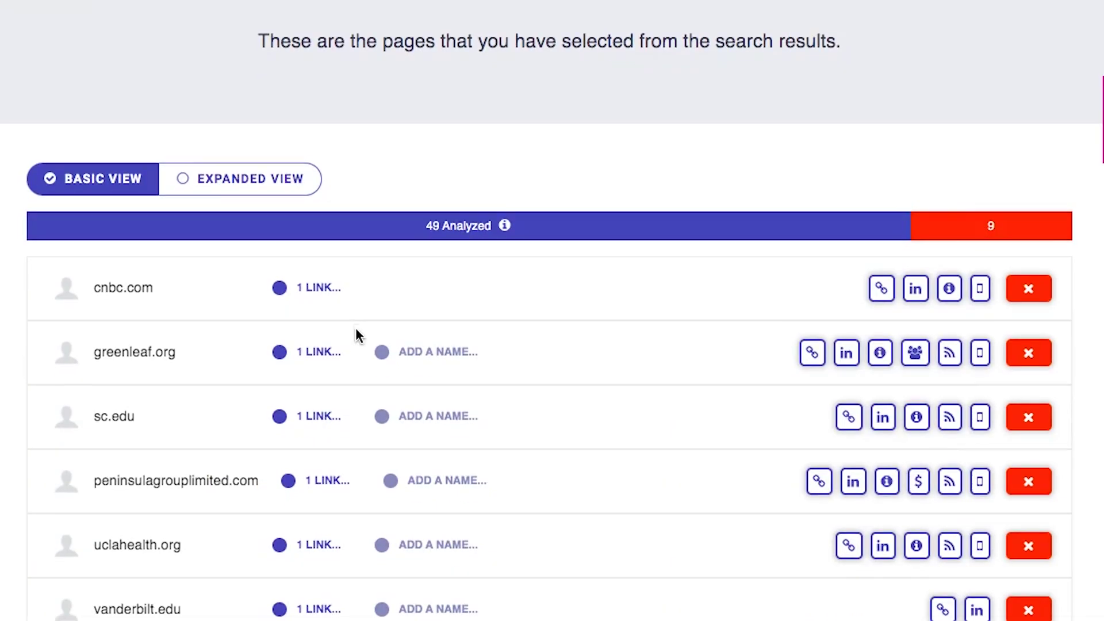
pyautogui.scroll(-5, 357, 333)
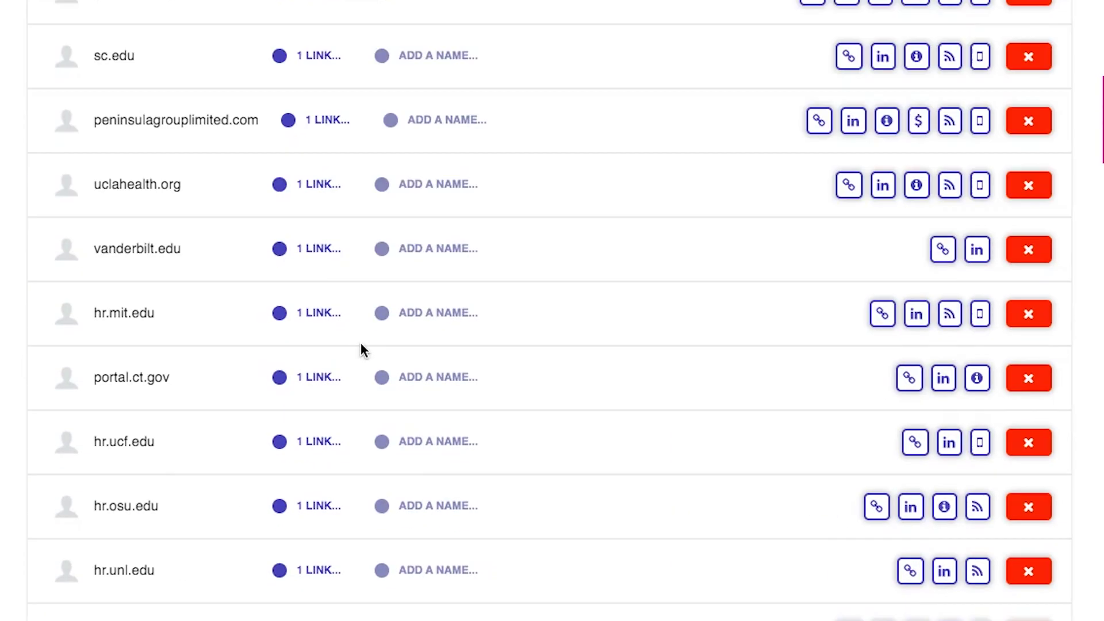
pyautogui.scroll(-5, 382, 357)
pyautogui.scroll(-5, 373, 354)
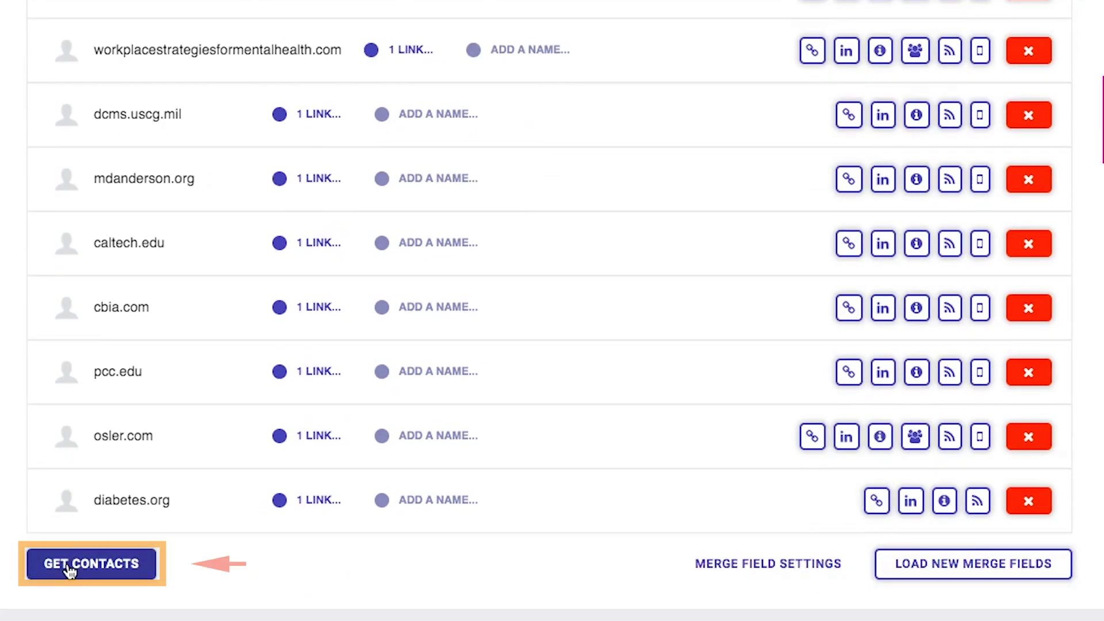
pyautogui.click(75, 565)
# Scroll back through the Links list and mark the cnbc.com entry.
pyautogui.scroll(-5, 172, 552)
pyautogui.scroll(-5, 310, 448)
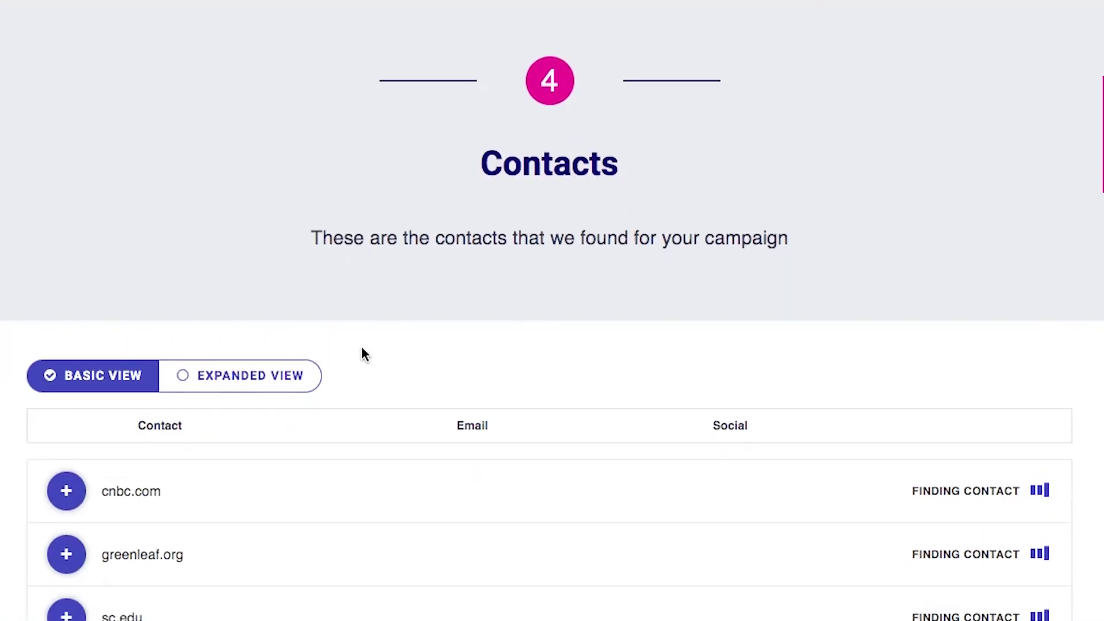
pyautogui.scroll(-10, 425, 374)
pyautogui.scroll(10, 489, 399)
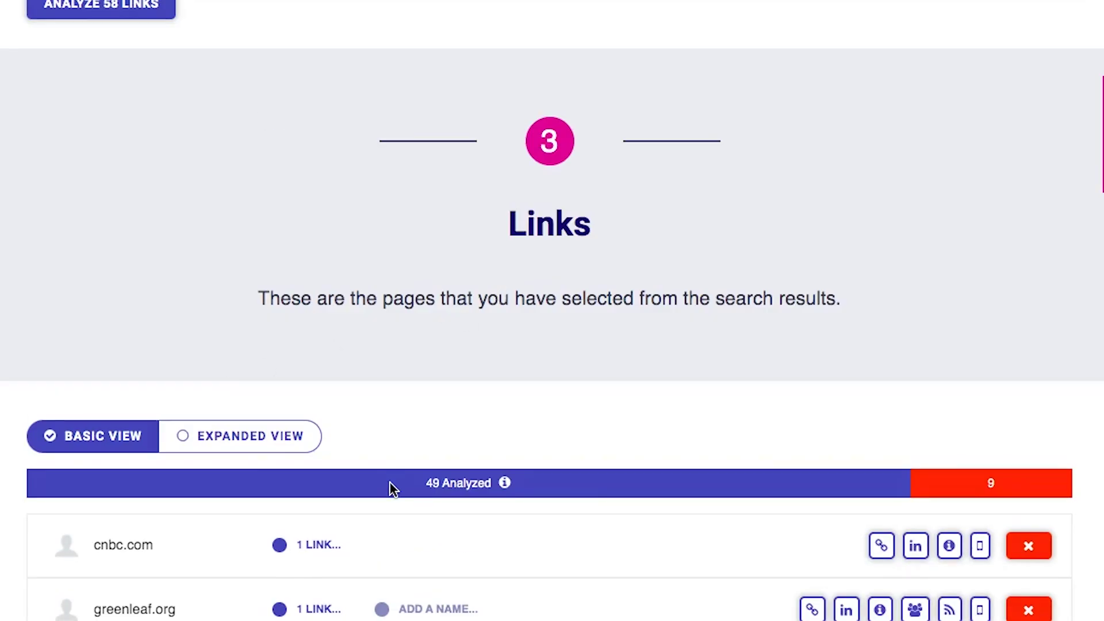
pyautogui.scroll(-3, 391, 488)
pyautogui.scroll(3, 399, 493)
pyautogui.tripleClick(139, 504)
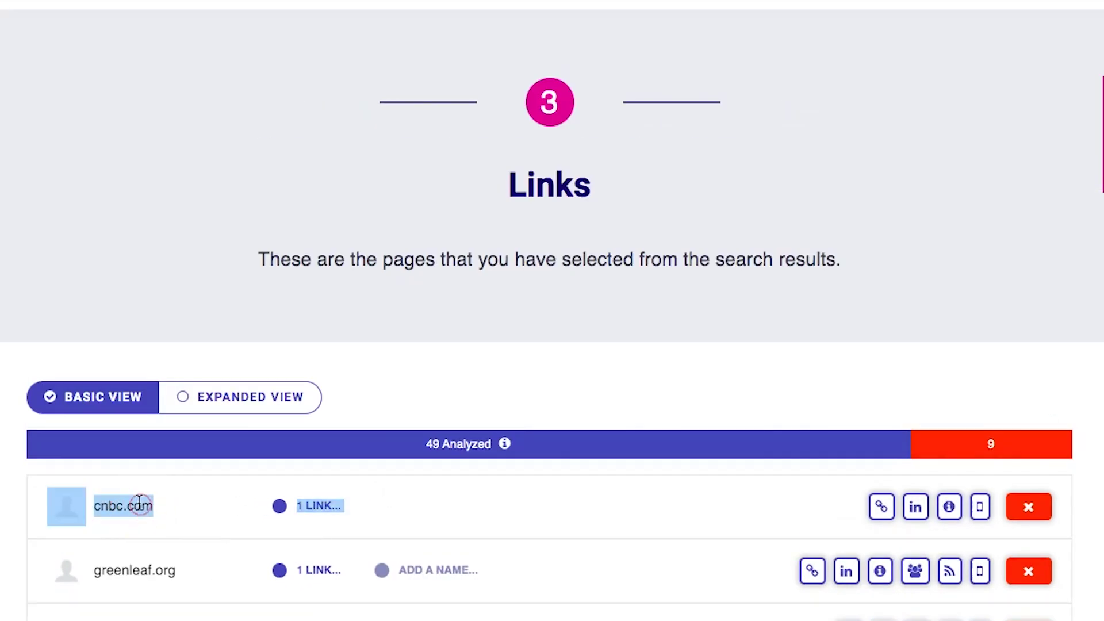
# Move down to the Contacts step and check its progress: 8 found, 4 failed, 37 left.
pyautogui.click(111, 580)
pyautogui.scroll(-10, 111, 580)
pyautogui.scroll(-5, 111, 581)
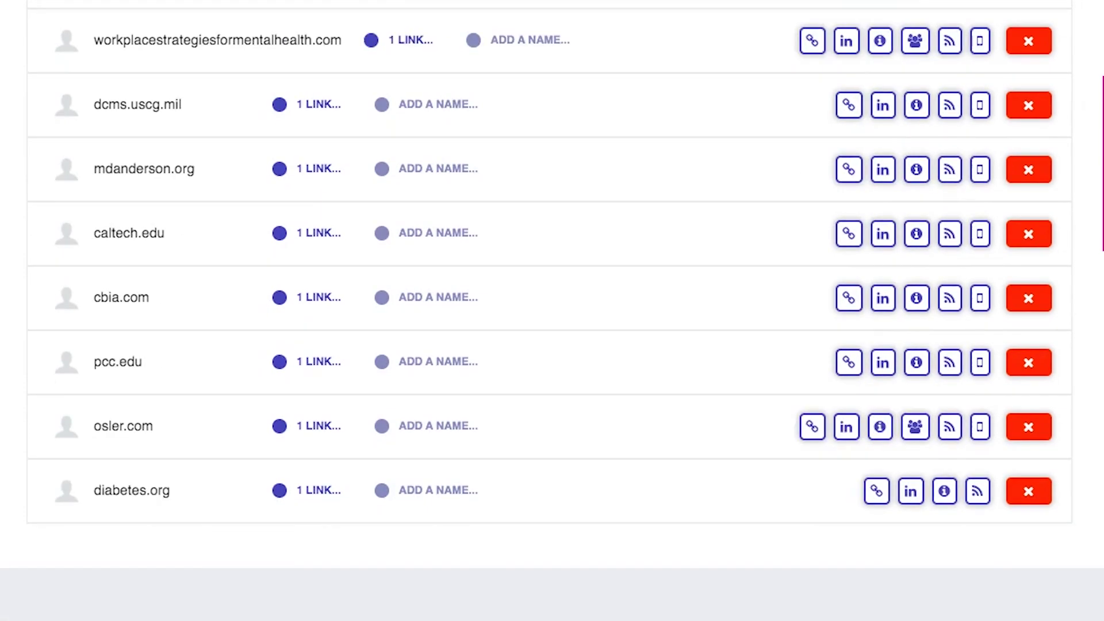
pyautogui.scroll(-5, 335, 486)
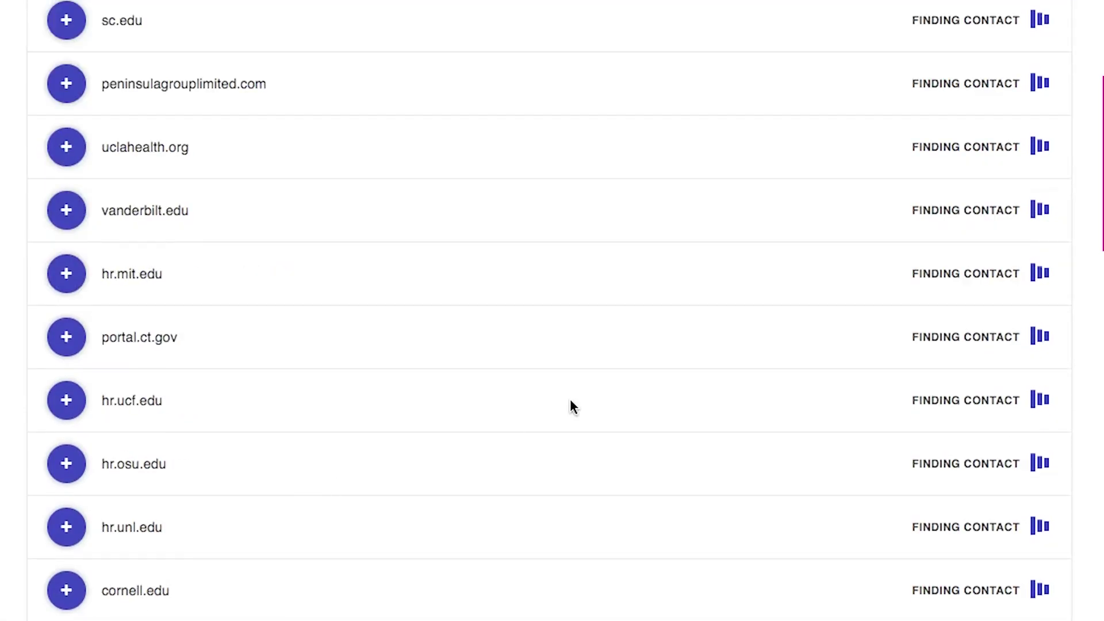
pyautogui.scroll(-10, 571, 401)
pyautogui.scroll(-5, 572, 399)
pyautogui.scroll(-10, 572, 400)
pyautogui.scroll(-10, 573, 399)
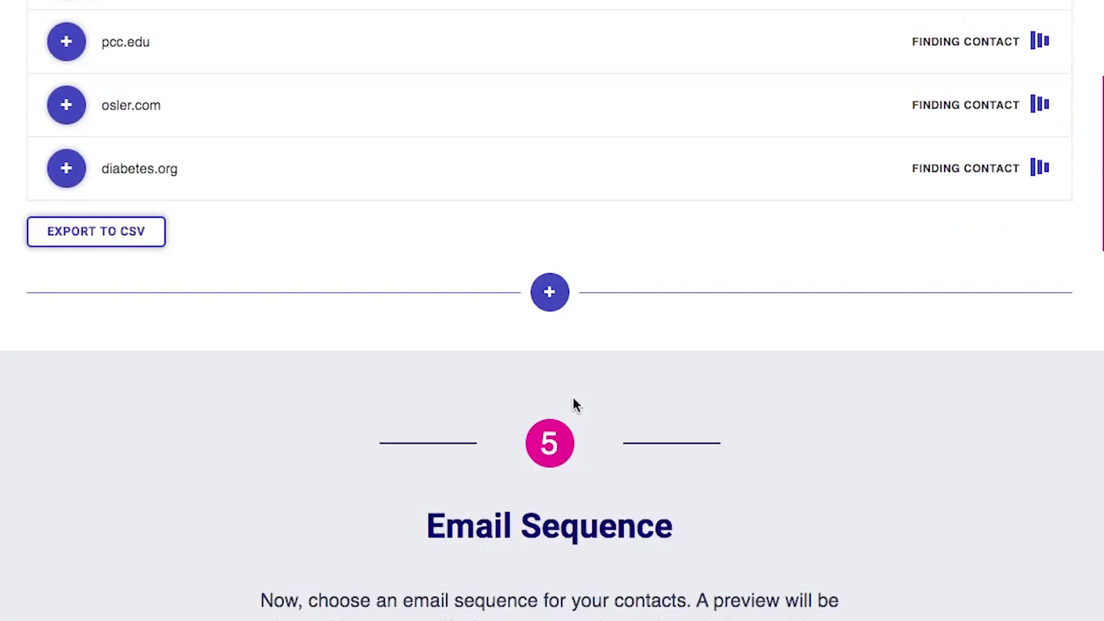
pyautogui.scroll(10, 575, 406)
pyautogui.scroll(10, 574, 405)
pyautogui.scroll(10, 575, 405)
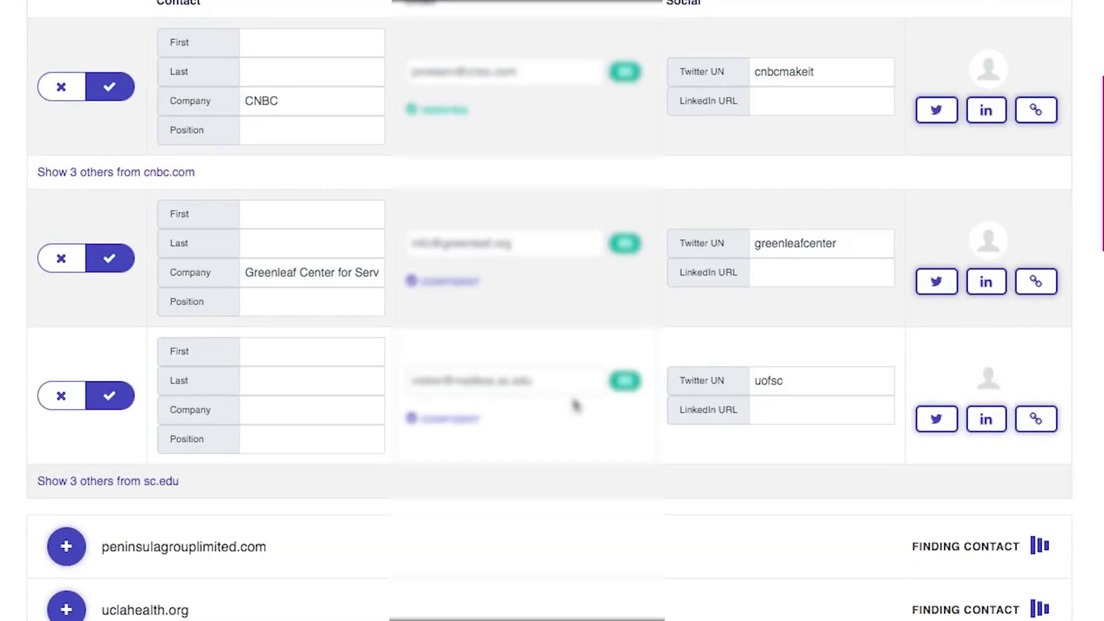
pyautogui.scroll(-1, 574, 401)
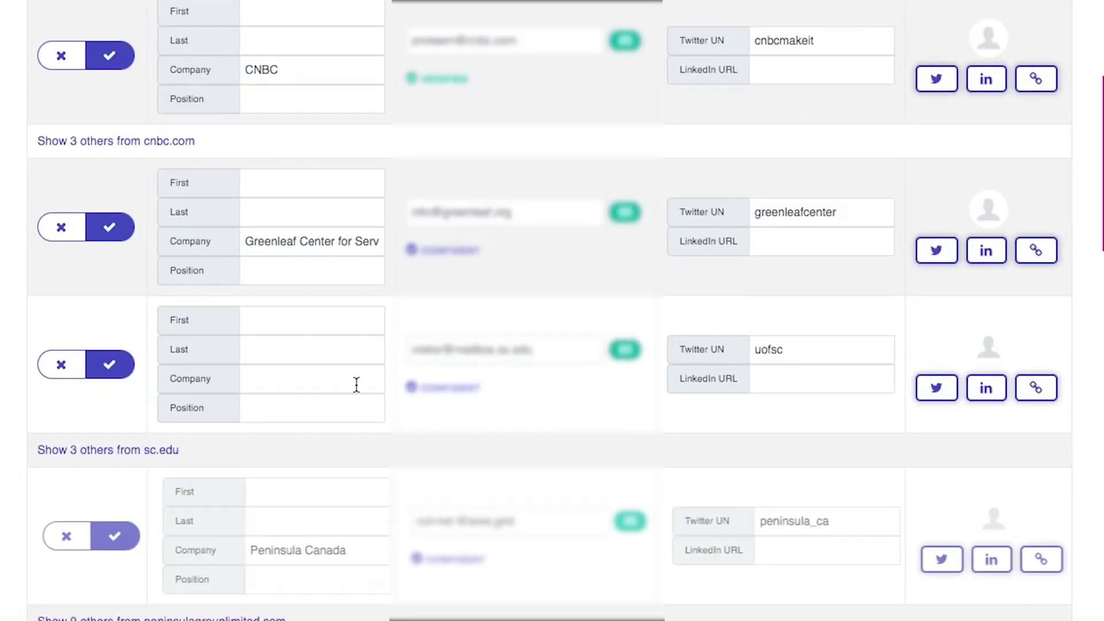
pyautogui.scroll(10, 358, 299)
pyautogui.scroll(-5, 368, 334)
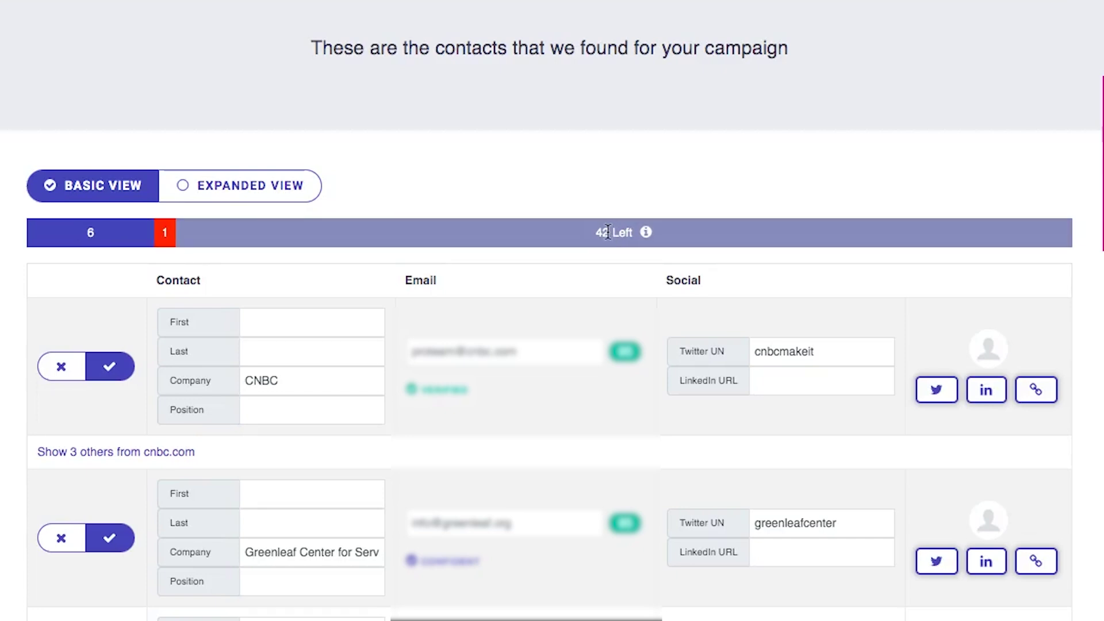
pyautogui.click(654, 235)
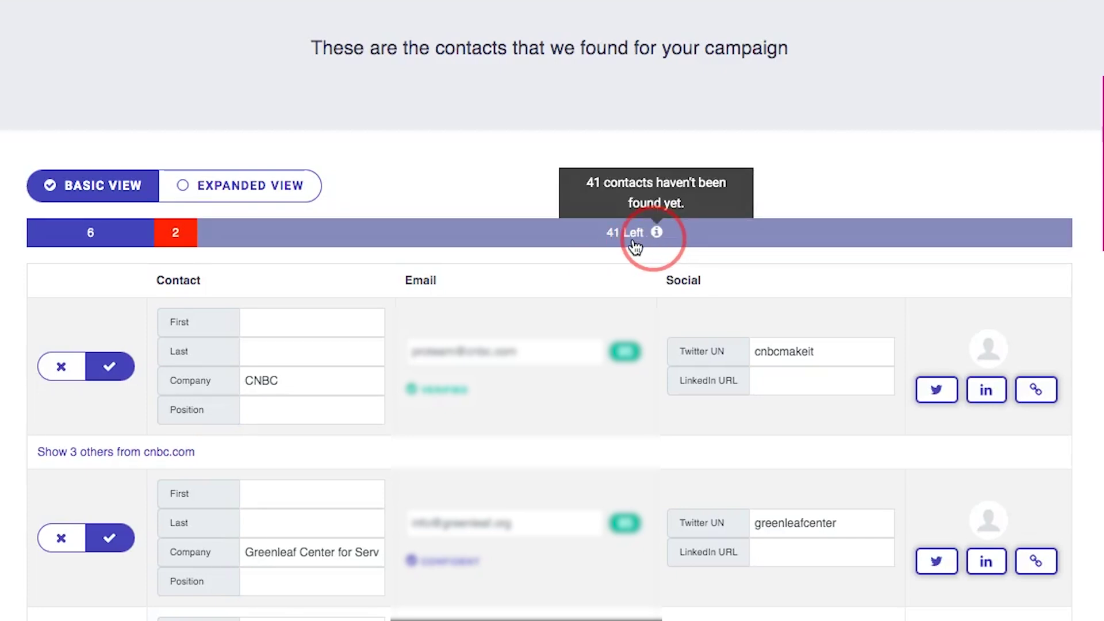
pyautogui.tripleClick(613, 233)
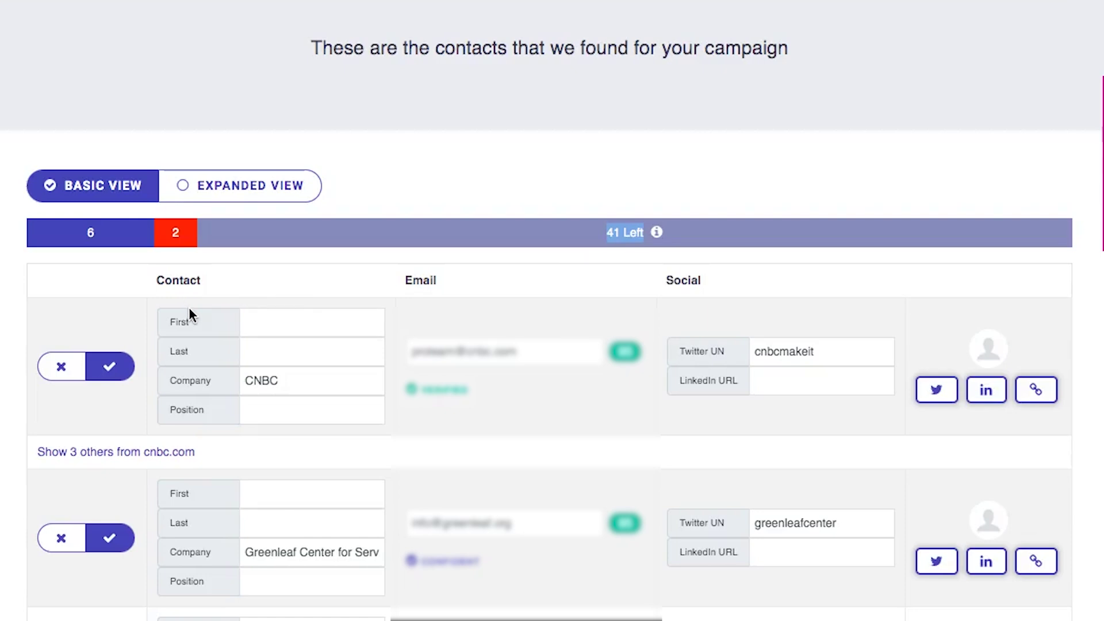
# Inspect the CNBC contact card's company name, email address and Twitter handle.
pyautogui.scroll(-1, 271, 406)
pyautogui.scroll(-1, 272, 408)
pyautogui.scroll(-5, 261, 418)
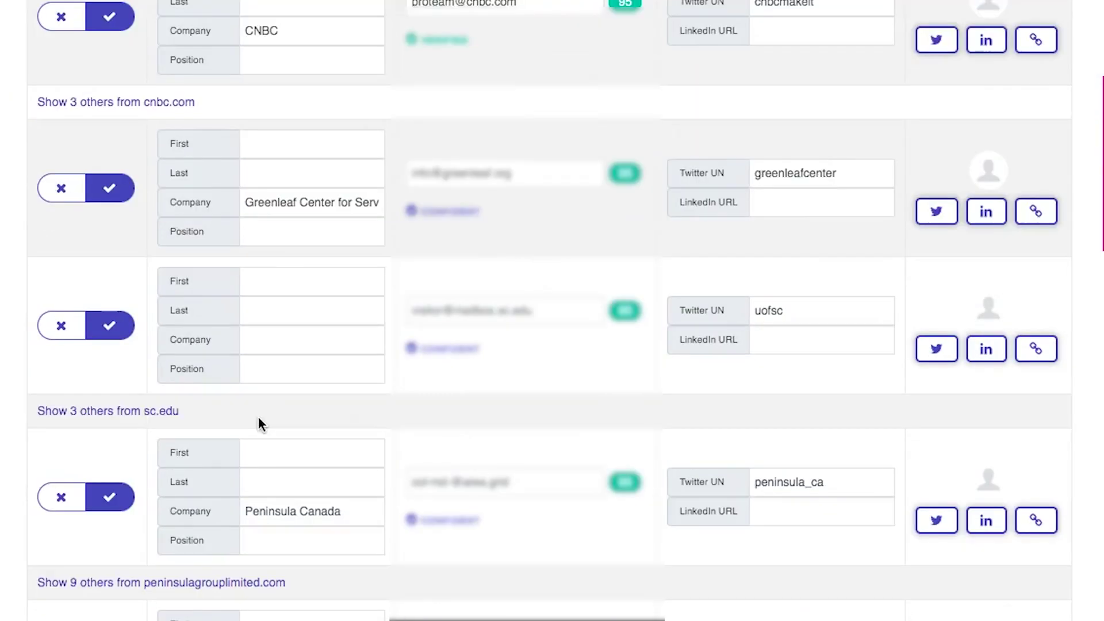
pyautogui.scroll(-2, 258, 417)
pyautogui.scroll(-4, 254, 412)
pyautogui.scroll(5, 254, 412)
pyautogui.scroll(5, 257, 411)
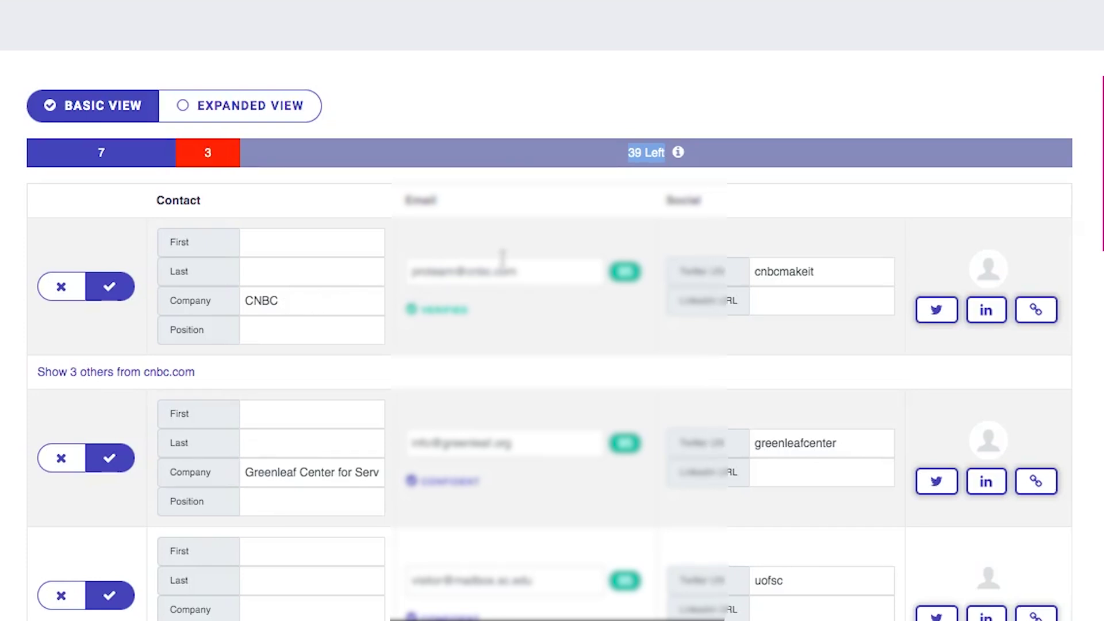
pyautogui.doubleClick(307, 304)
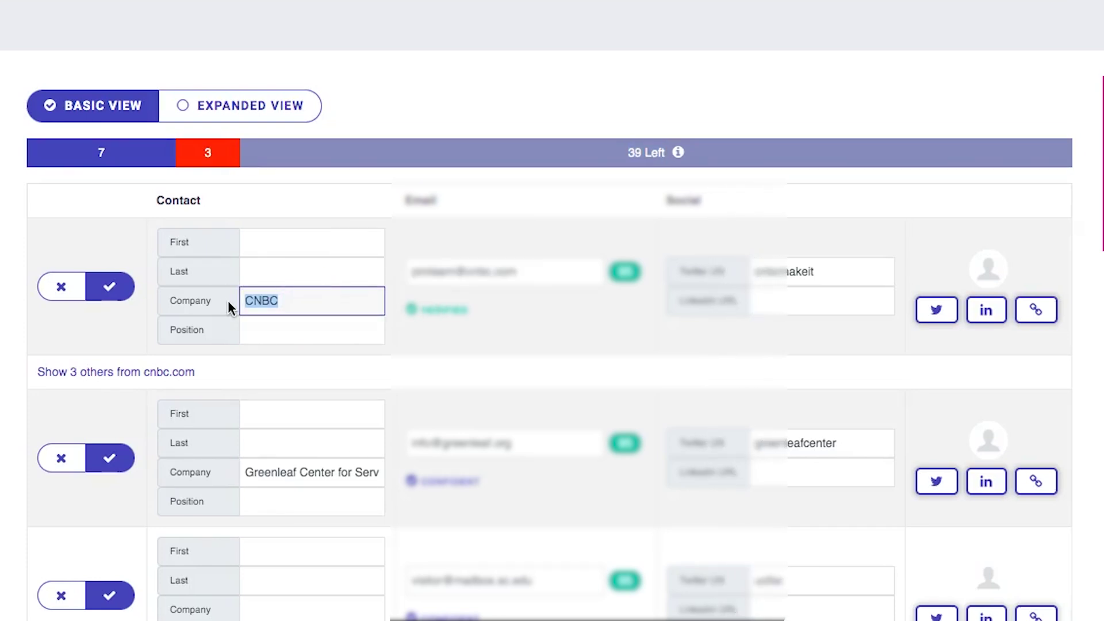
pyautogui.click(484, 275)
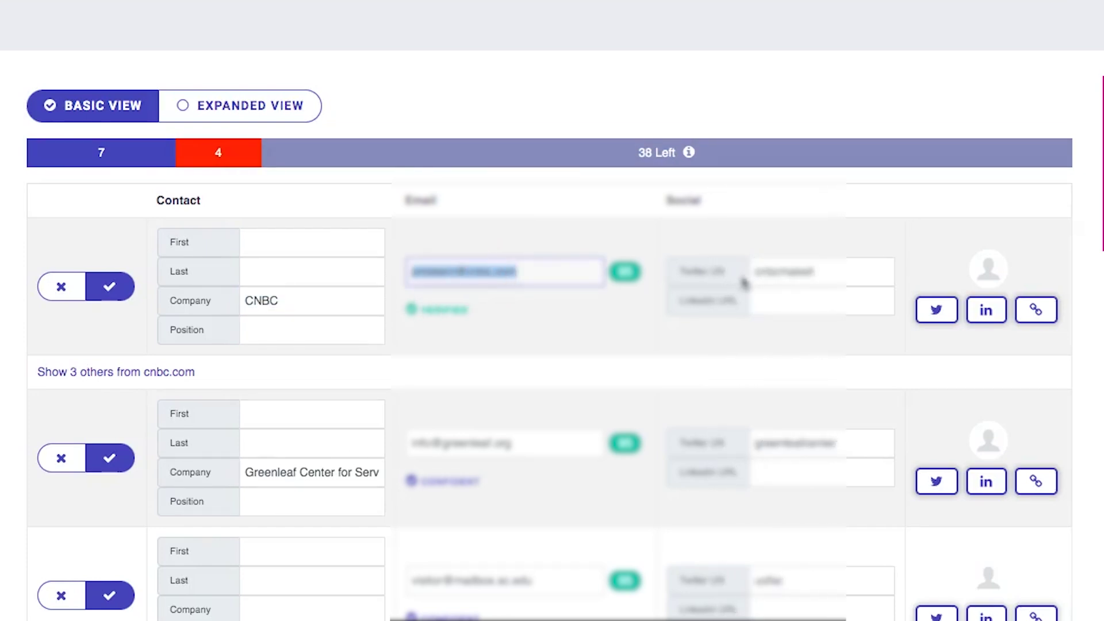
pyautogui.doubleClick(789, 272)
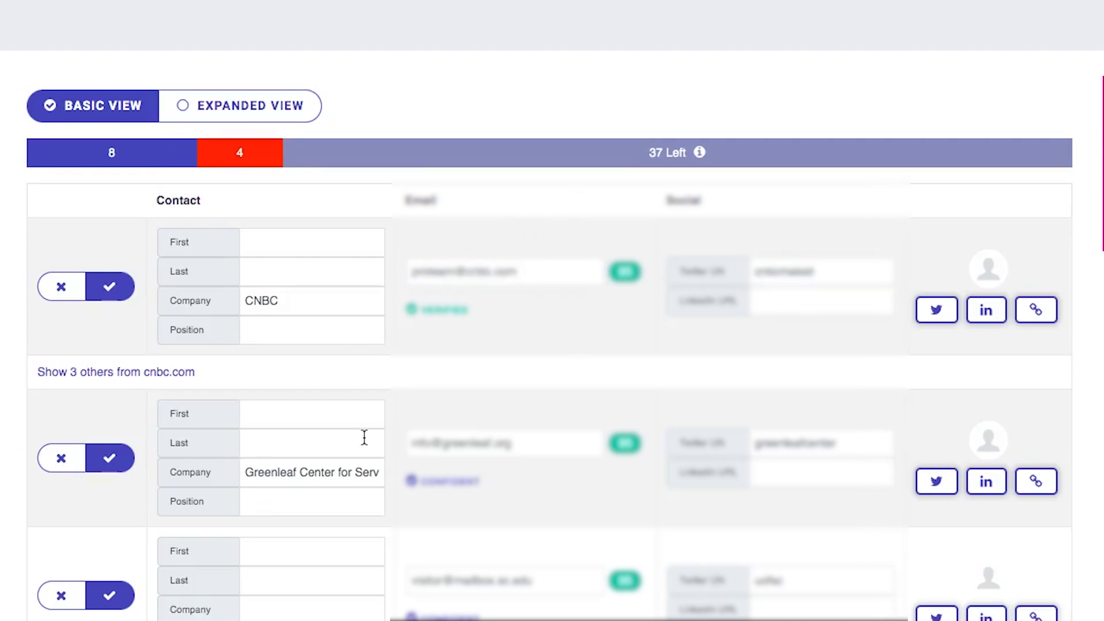
# Scroll through the other found contacts, such as Greenleaf Center and Peninsula Canada.
pyautogui.scroll(-3, 365, 438)
pyautogui.scroll(-5, 394, 449)
pyautogui.scroll(-15, 395, 449)
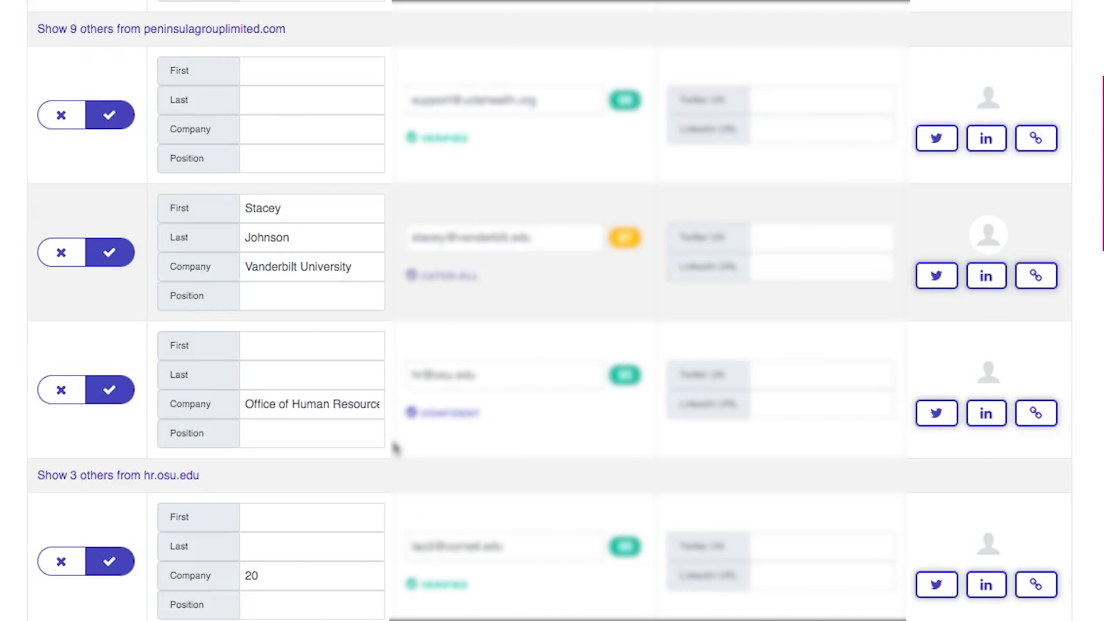
pyautogui.scroll(-10, 394, 449)
pyautogui.scroll(-1, 394, 446)
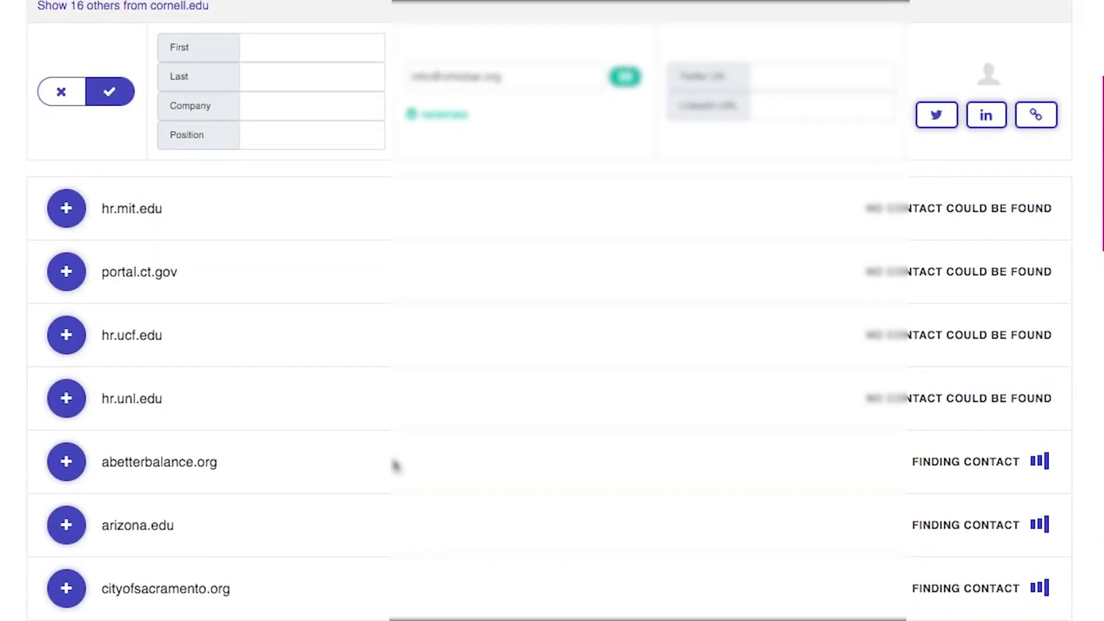
pyautogui.scroll(-1, 395, 464)
pyautogui.scroll(5, 394, 465)
pyautogui.scroll(-12, 395, 466)
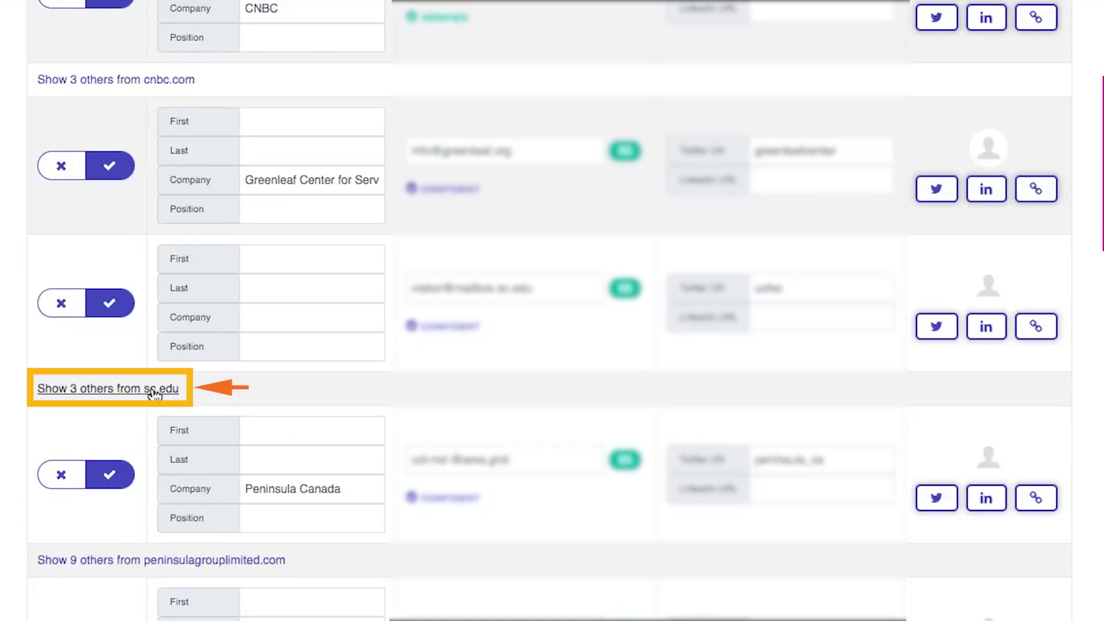
# Reveal the three other sc.edu contacts and look over their email addresses.
pyautogui.click(154, 396)
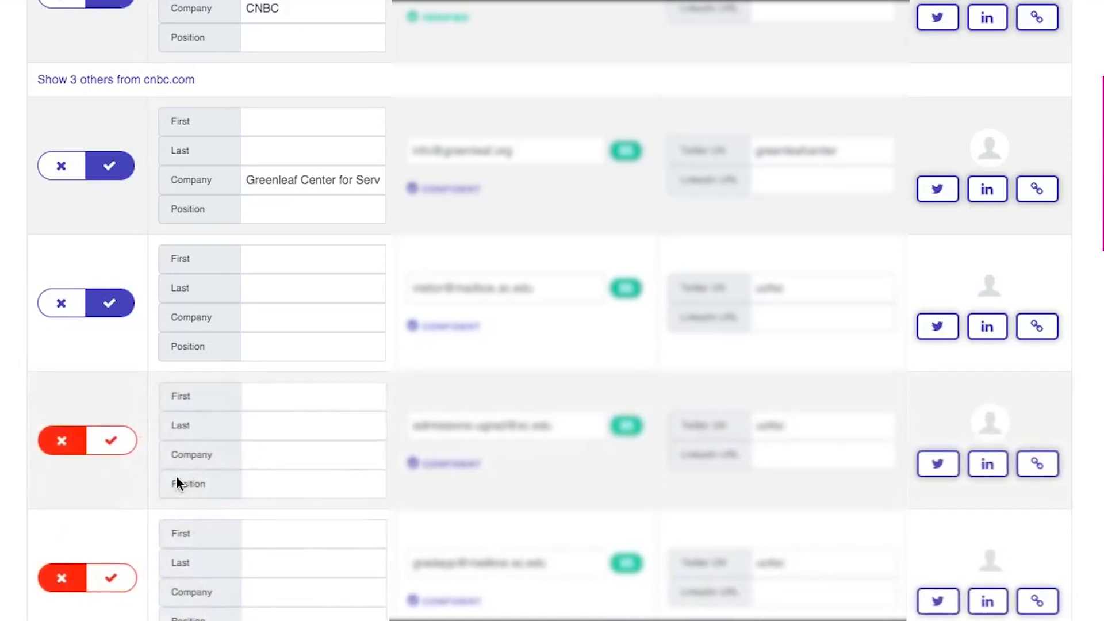
pyautogui.scroll(-3, 196, 488)
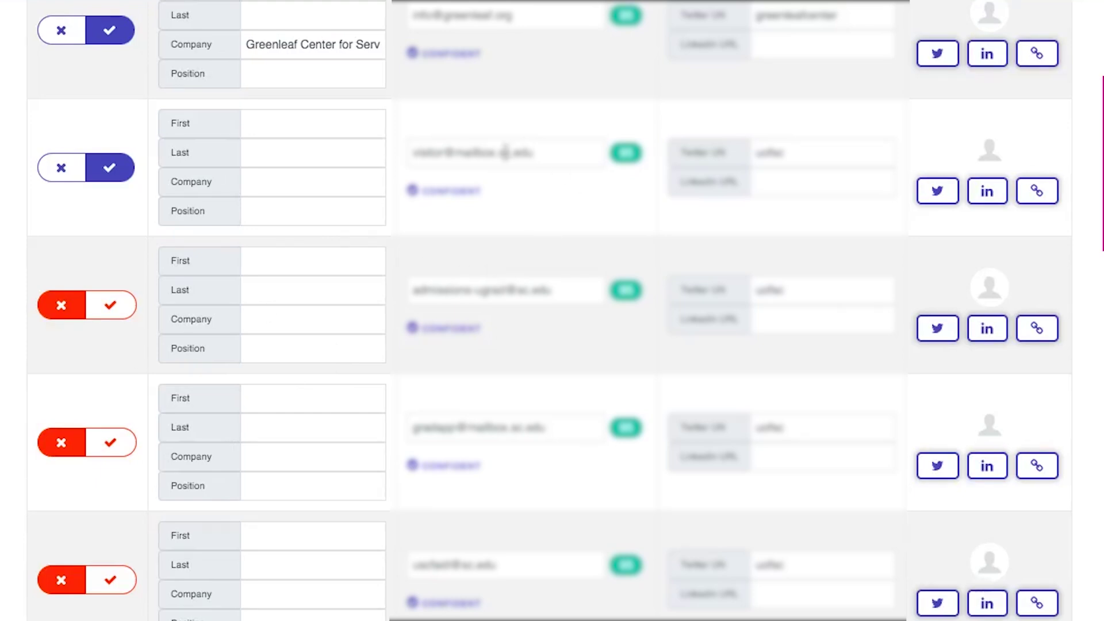
pyautogui.moveTo(501, 153); pyautogui.dragTo(535, 153)
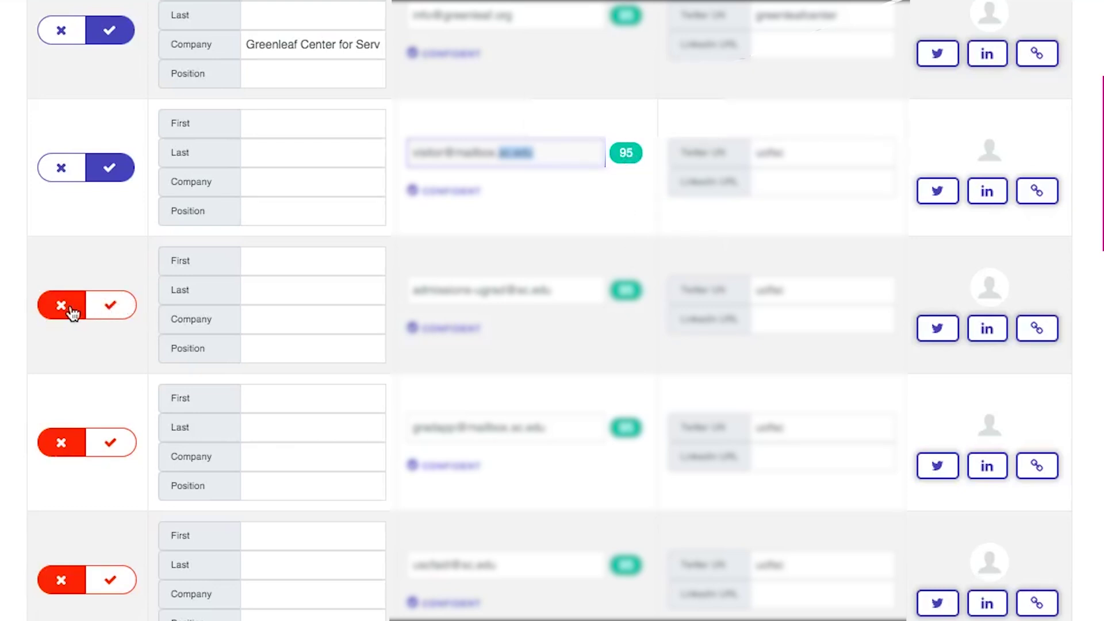
# Set the sc.edu contacts' toggles, including the third row and excluding the second.
pyautogui.click(106, 305)
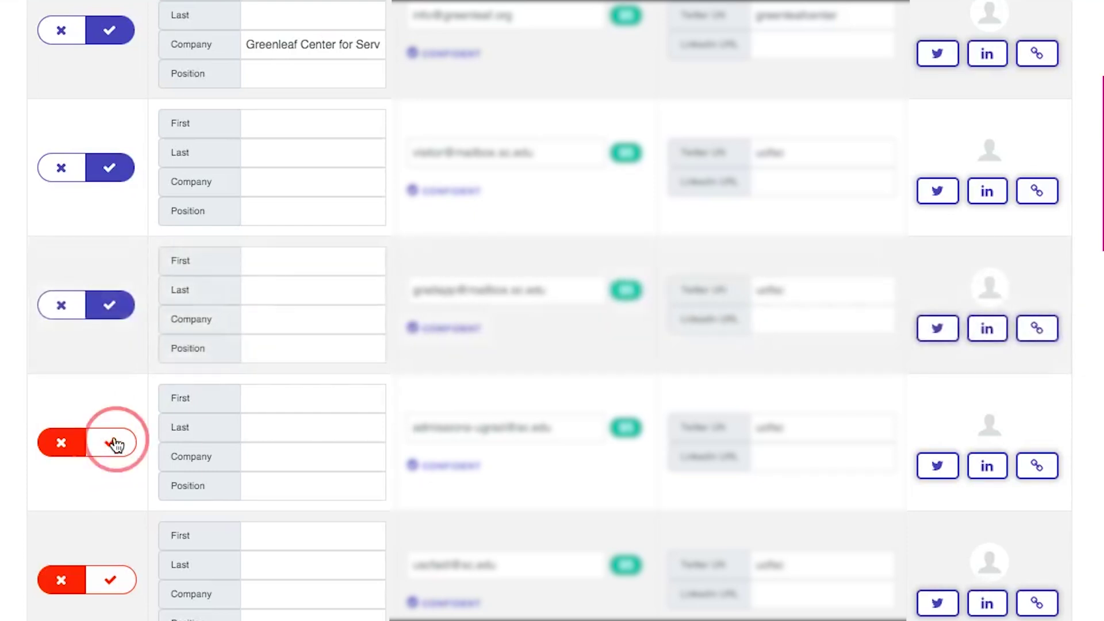
pyautogui.click(112, 444)
pyautogui.click(78, 315)
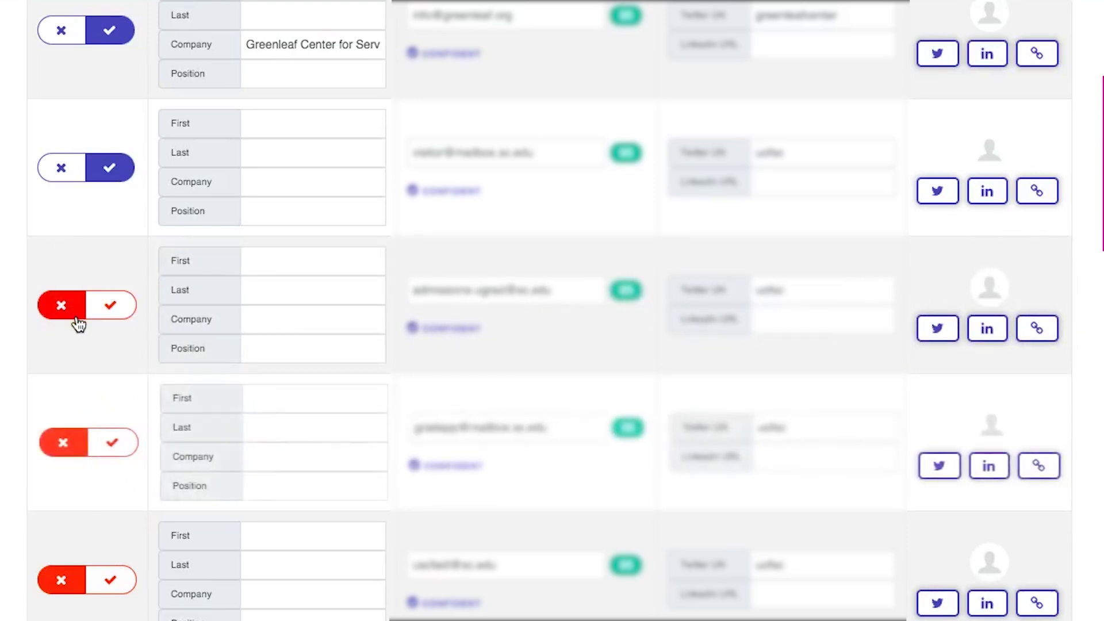
pyautogui.scroll(-1, 69, 275)
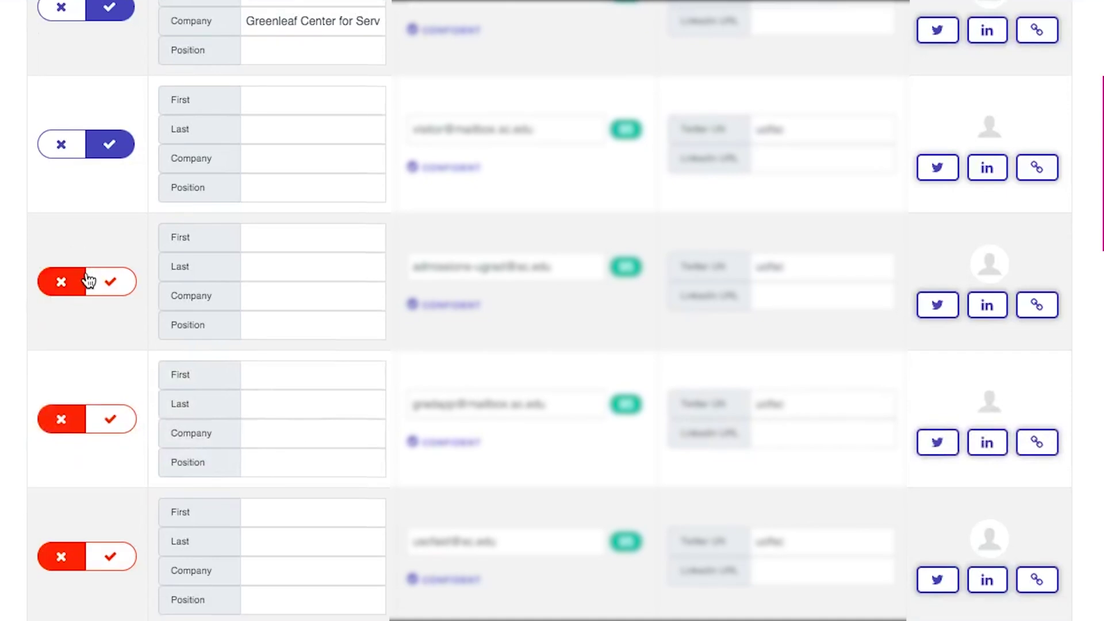
pyautogui.scroll(-1, 156, 150)
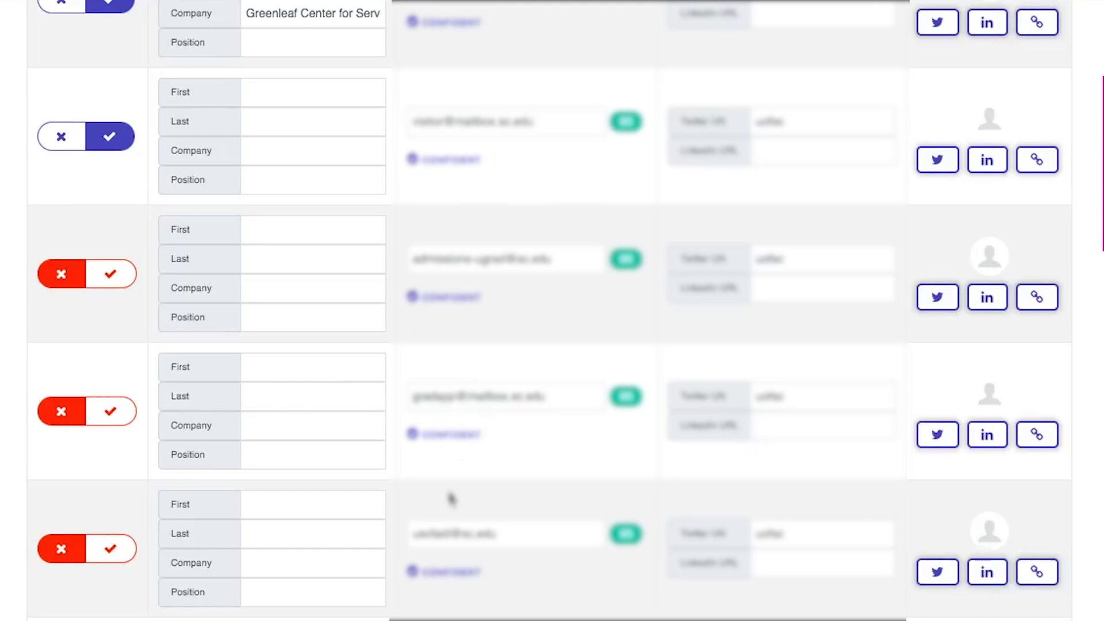
pyautogui.scroll(-1, 466, 534)
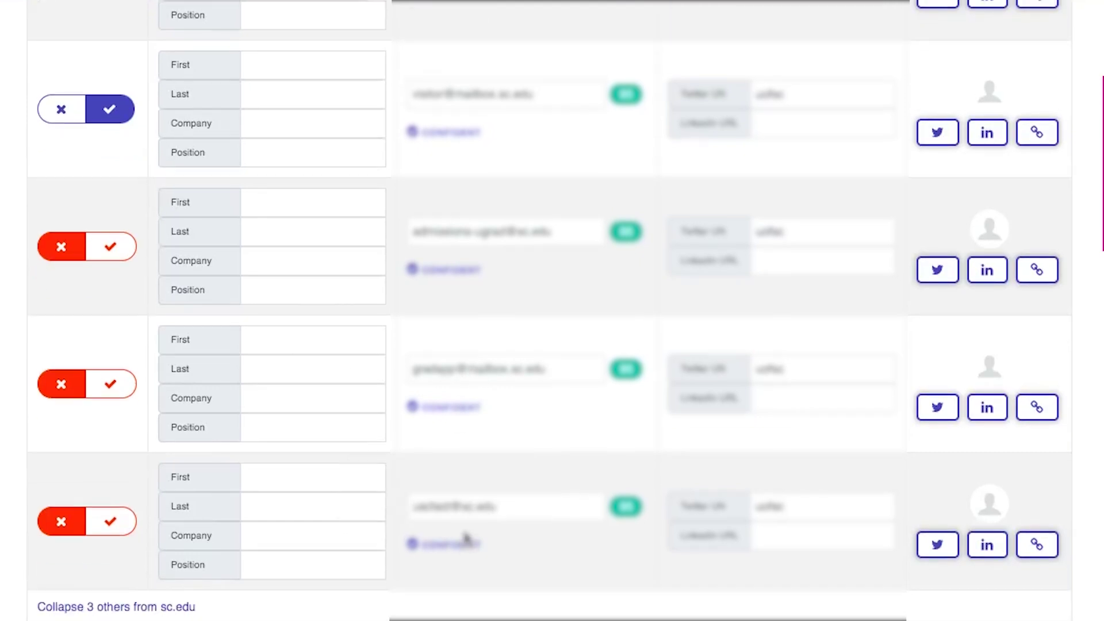
pyautogui.scroll(5, 464, 535)
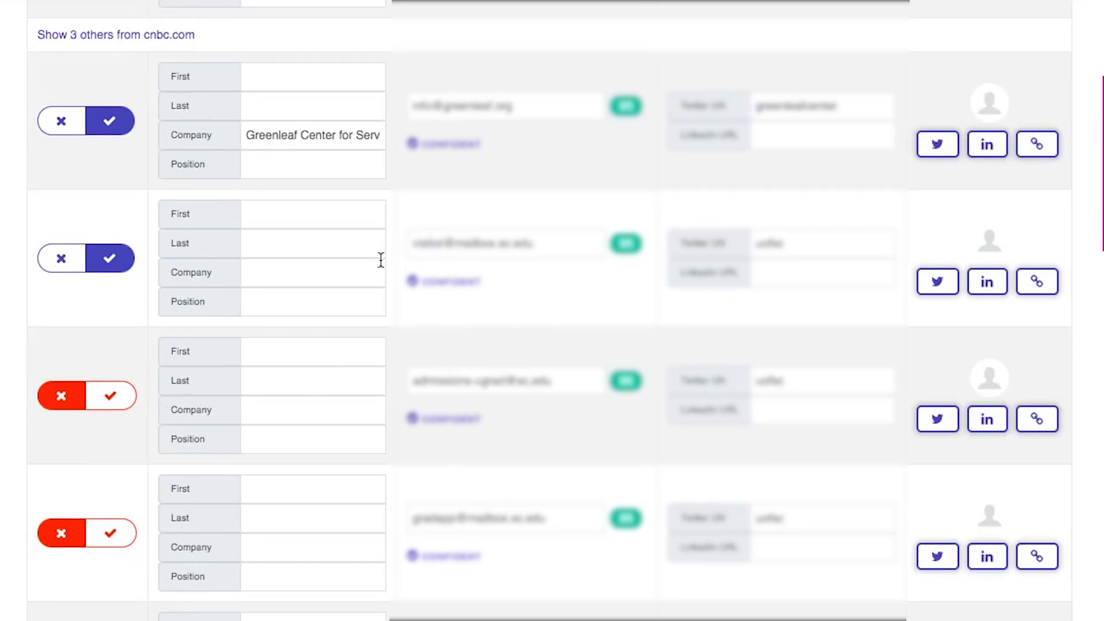
pyautogui.click(110, 392)
pyautogui.click(62, 265)
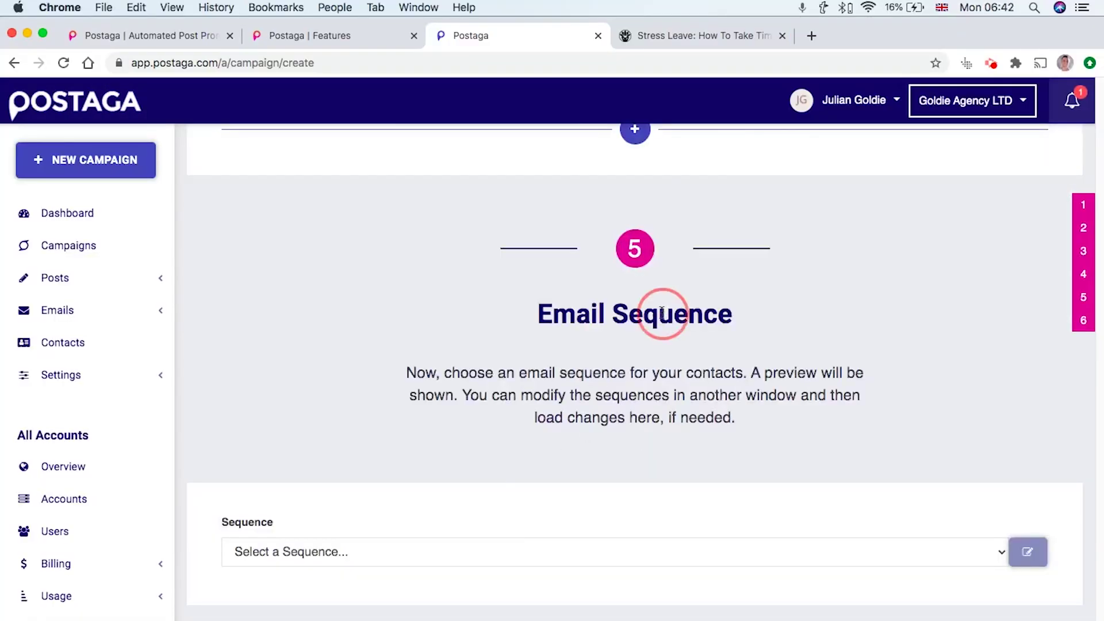
# Select the Resources sequence and review its Send email, Wait 3 days, Send email steps.
pyautogui.tripleClick(661, 313)
pyautogui.click(360, 551)
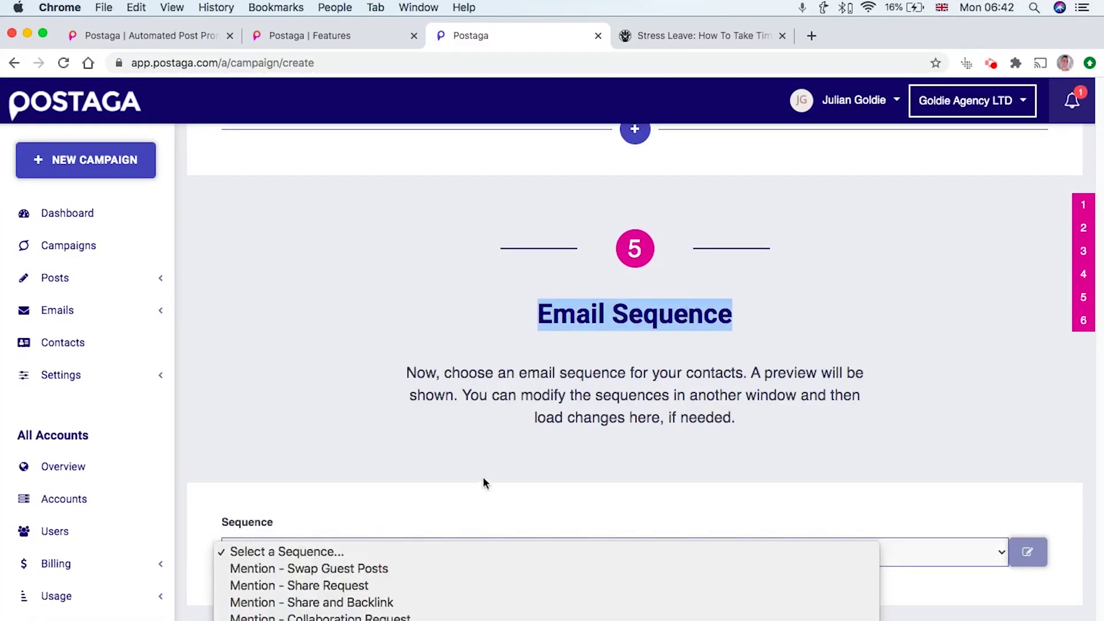
pyautogui.scroll(-1, 267, 509)
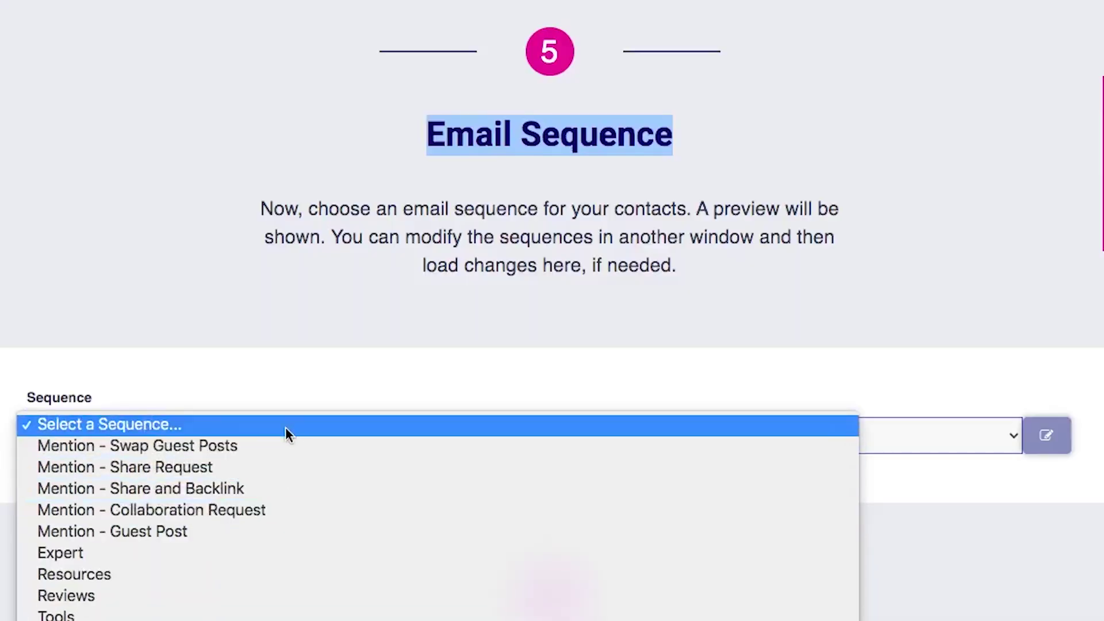
pyautogui.click(199, 572)
pyautogui.scroll(-5, 265, 495)
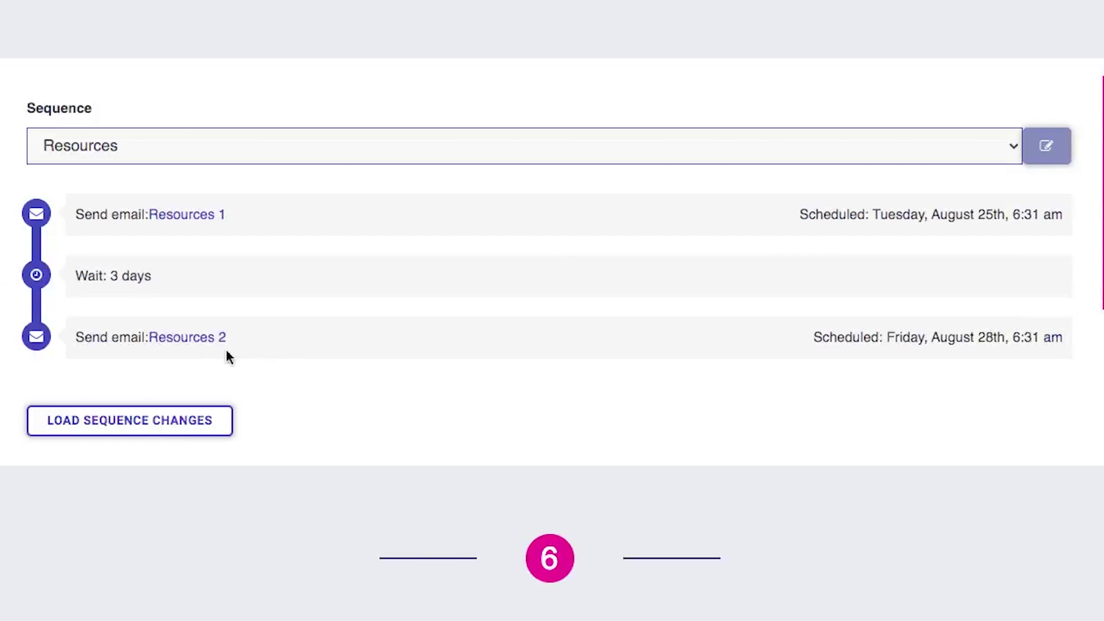
pyautogui.moveTo(76, 215); pyautogui.dragTo(148, 215)
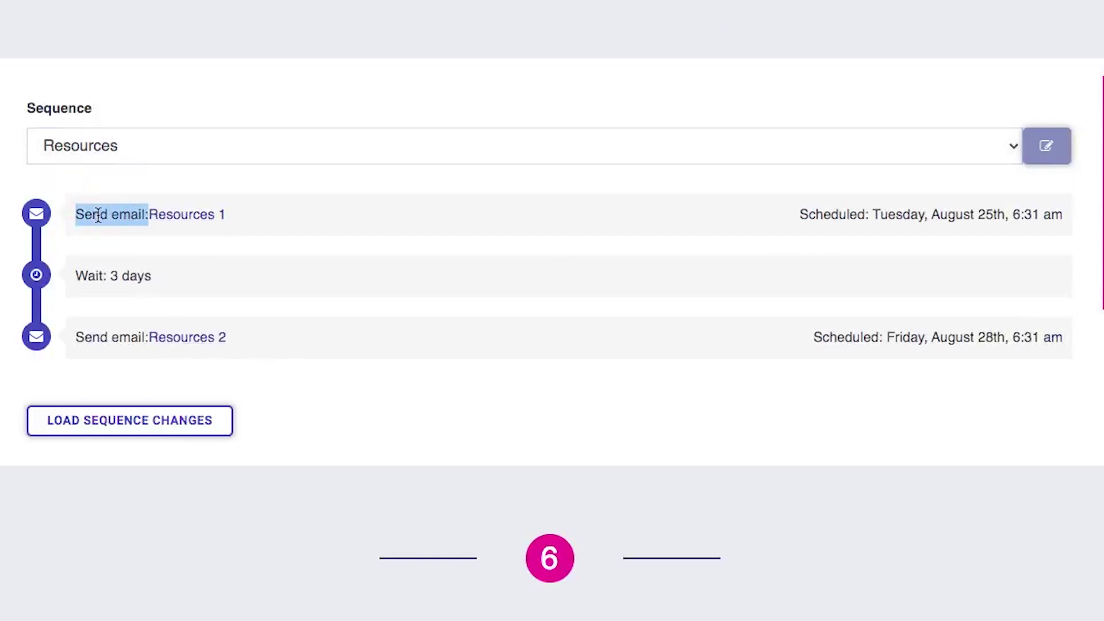
pyautogui.tripleClick(133, 276)
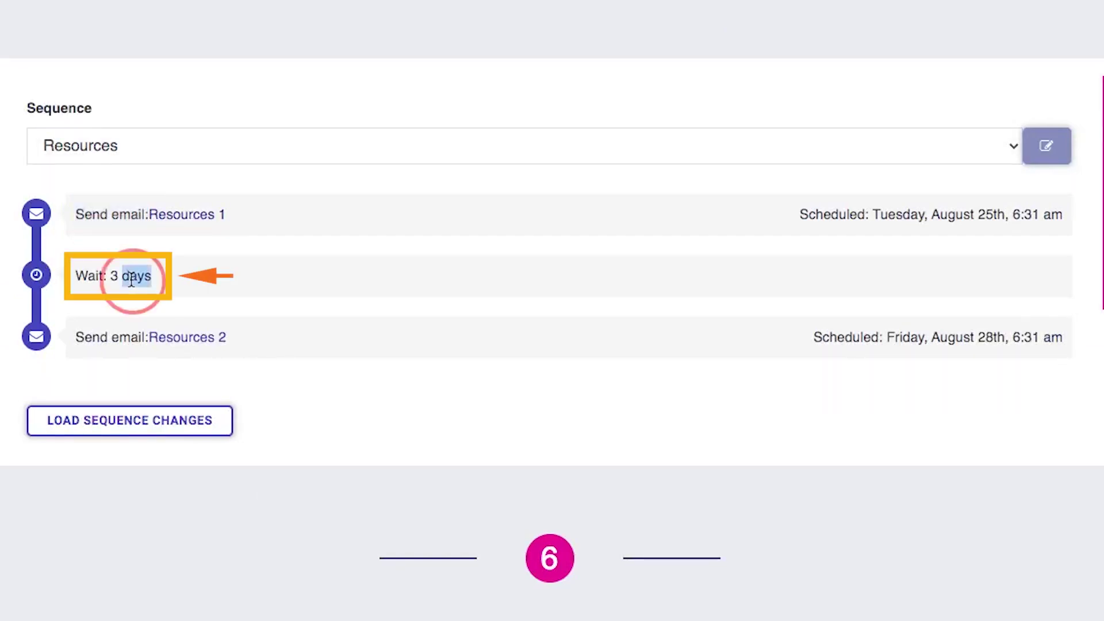
pyautogui.click(126, 333)
pyautogui.tripleClick(126, 334)
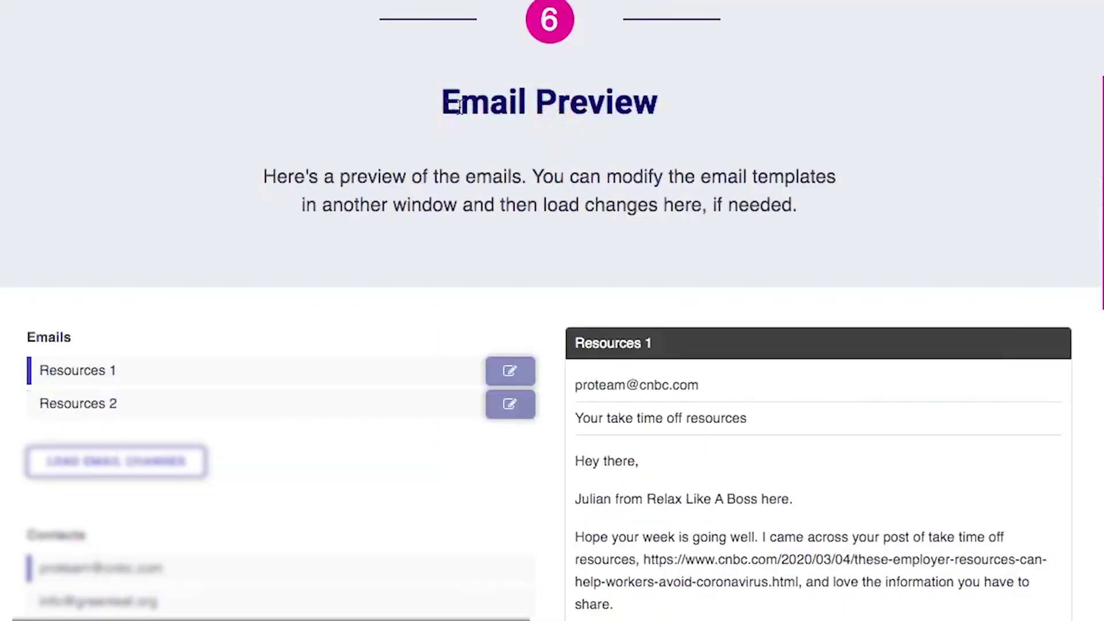
# Step through the merge-data tips, including custom link and custom post merge data.
pyautogui.scroll(-2, 627, 353)
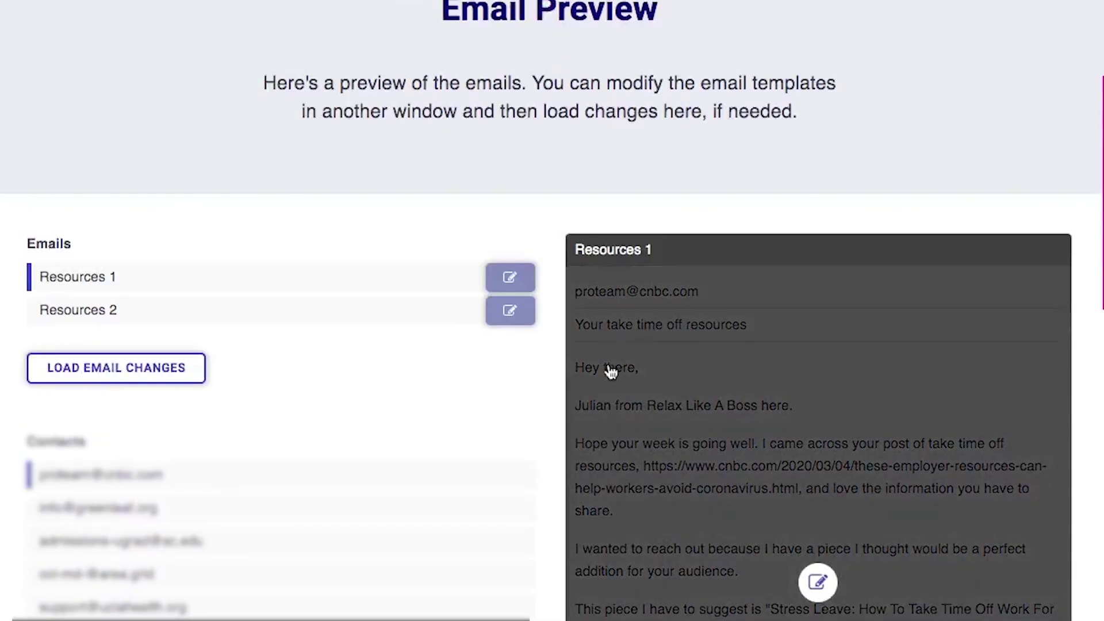
pyautogui.scroll(-2, 596, 392)
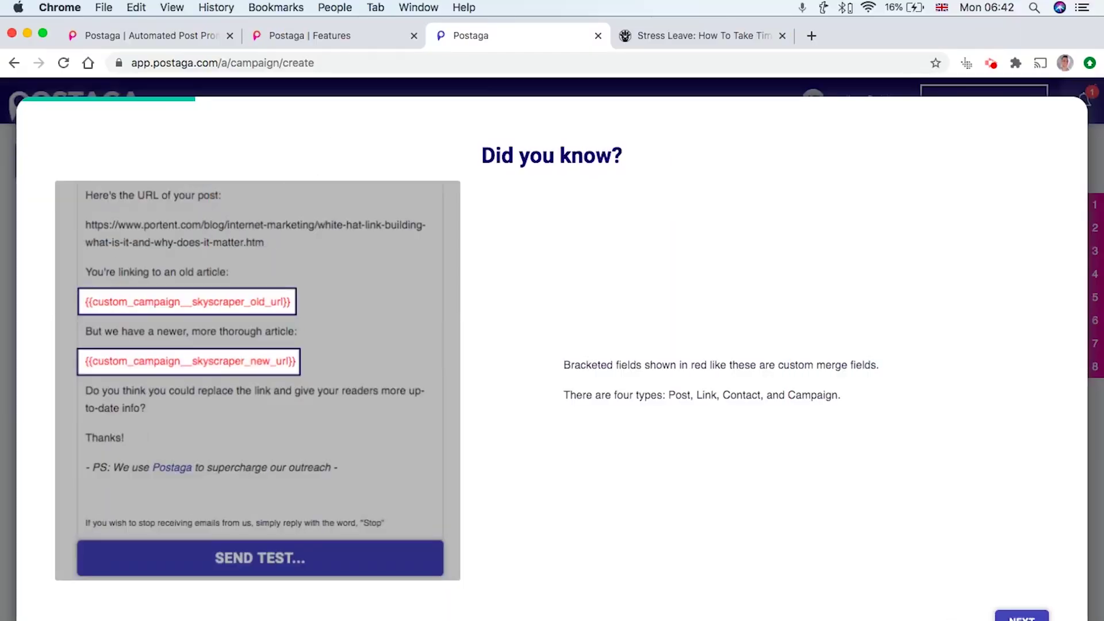
pyautogui.click(1014, 614)
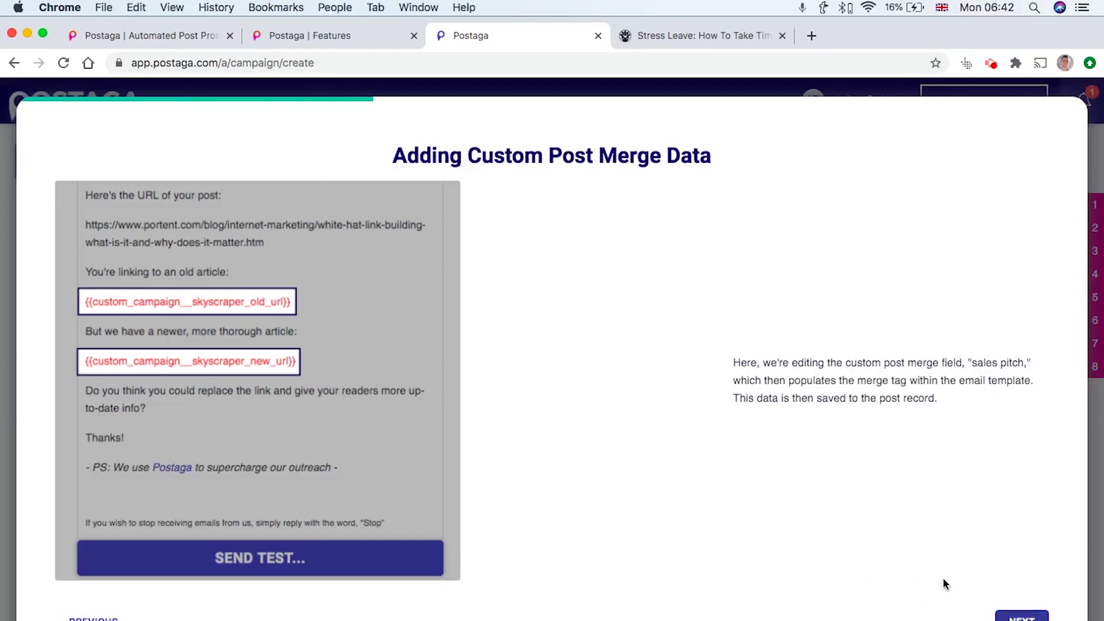
pyautogui.click(1015, 615)
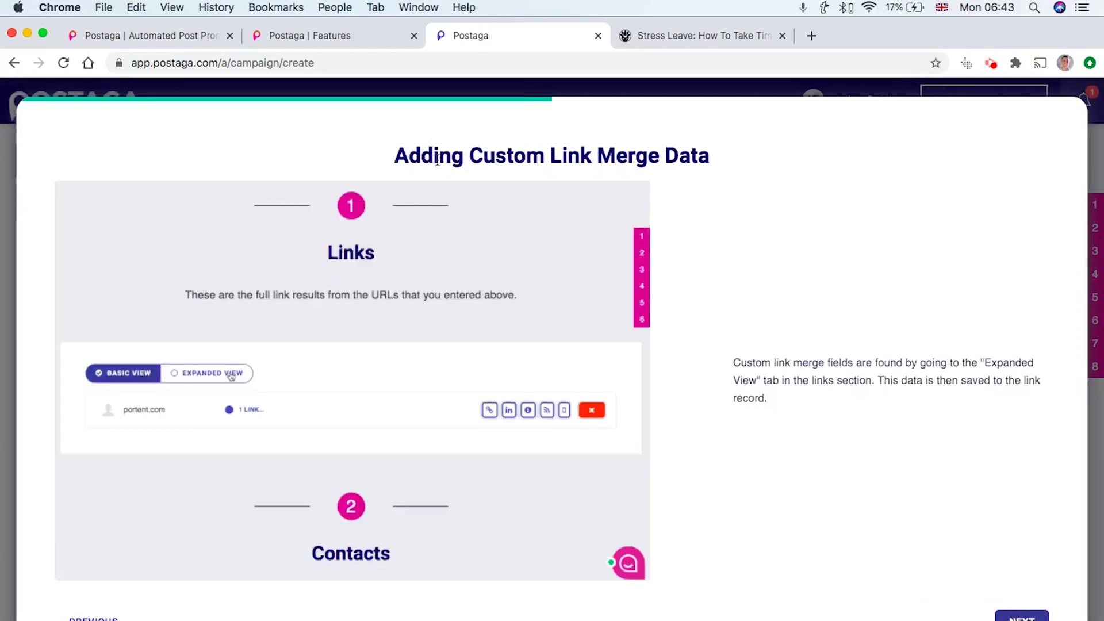
pyautogui.click(93, 618)
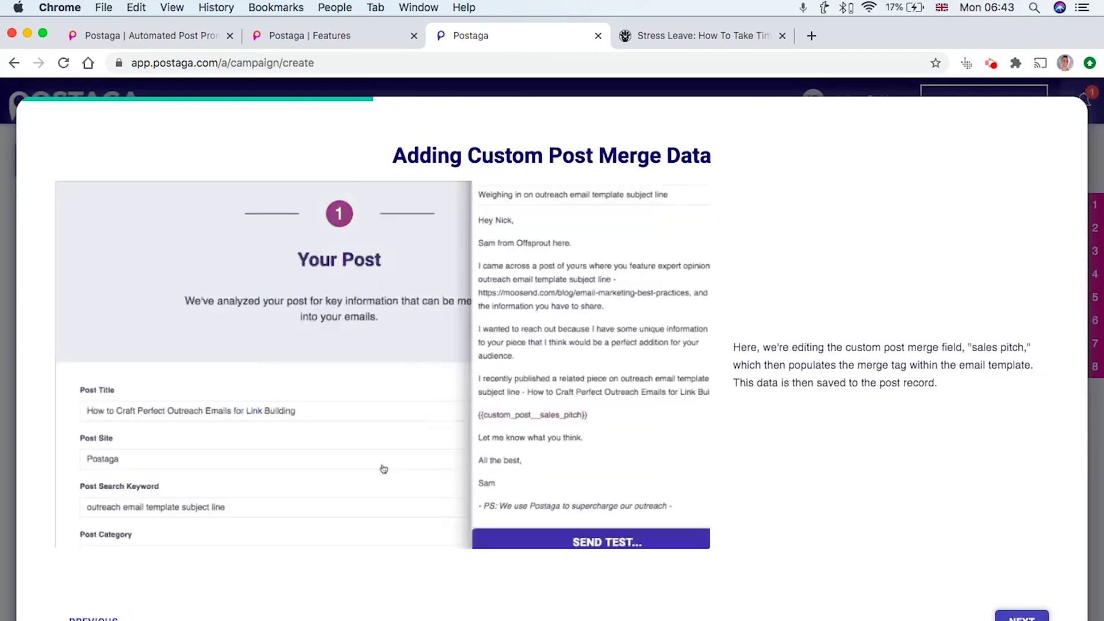
pyautogui.click(93, 617)
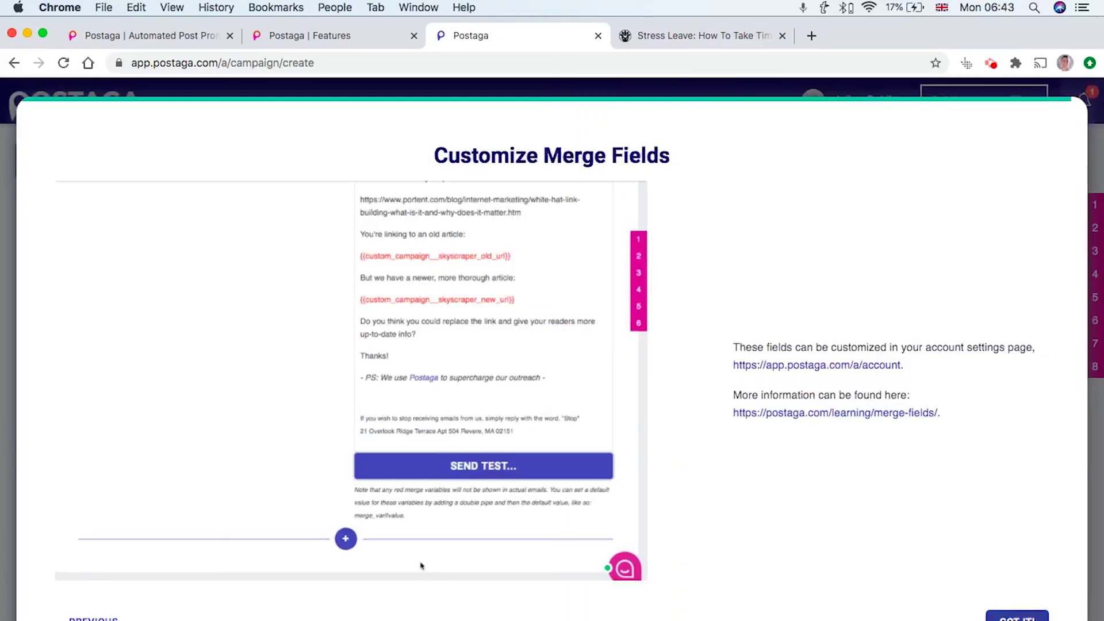
# Wrap "take time off" in quotes in the Resources 1 email subject.
pyautogui.click(1027, 616)
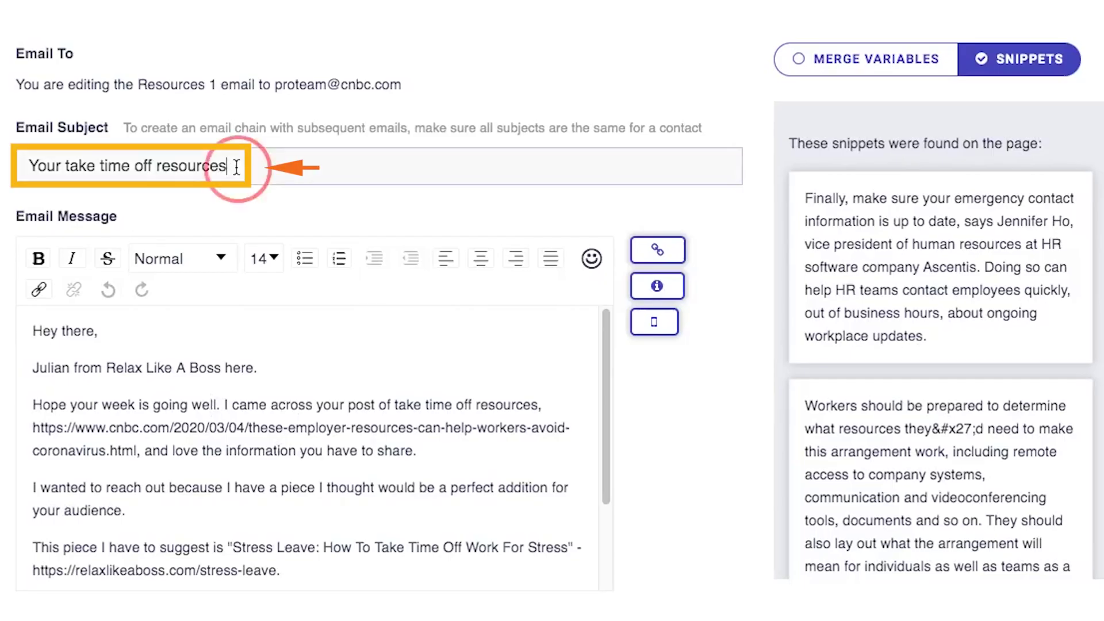
pyautogui.tripleClick(293, 230)
pyautogui.click(296, 231)
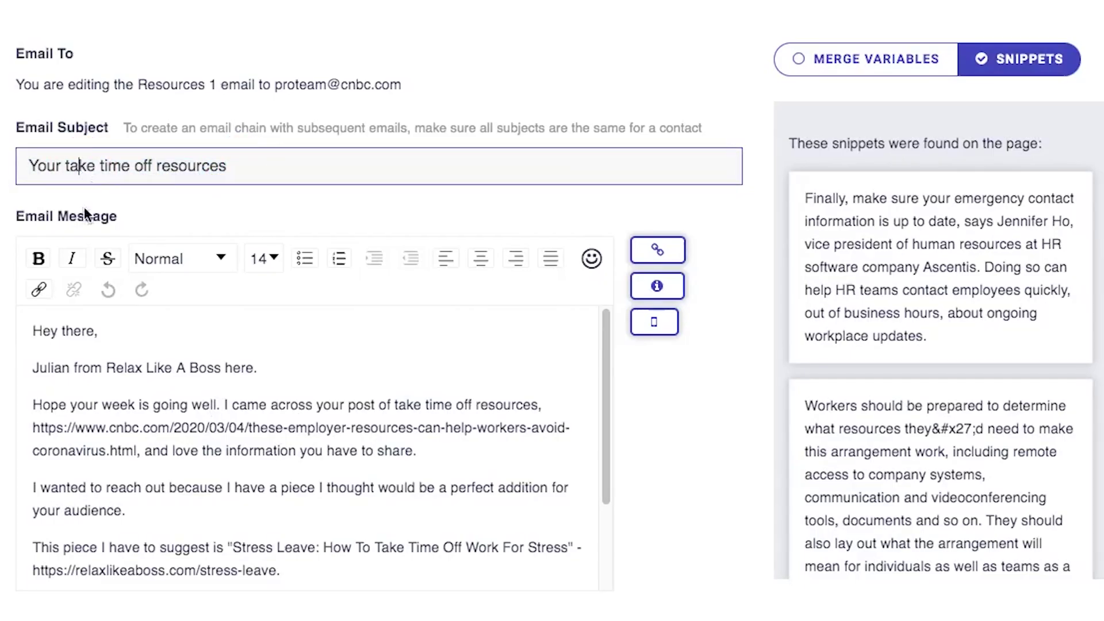
pyautogui.hotkey('ctrl', 'Left')
pyautogui.write('"')
pyautogui.hotkey('ctrl', 'Right')
pyautogui.hotkey('ctrl', 'Right')
pyautogui.hotkey('ctrl', 'Right')
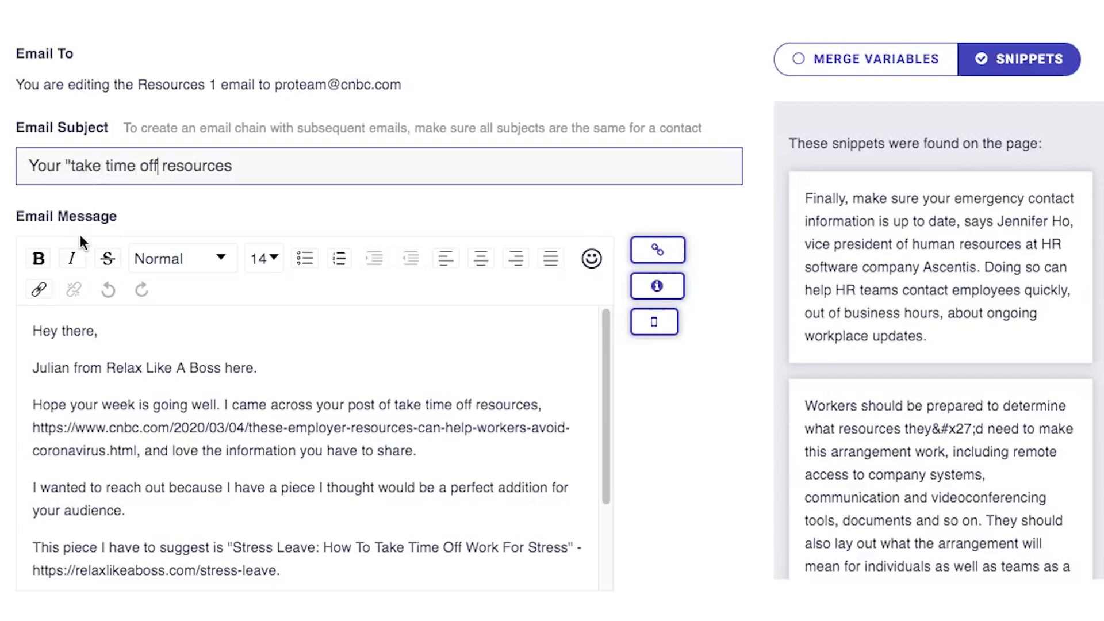
pyautogui.press('Left')
pyautogui.press('Left')
pyautogui.press('Left')
pyautogui.write('"')
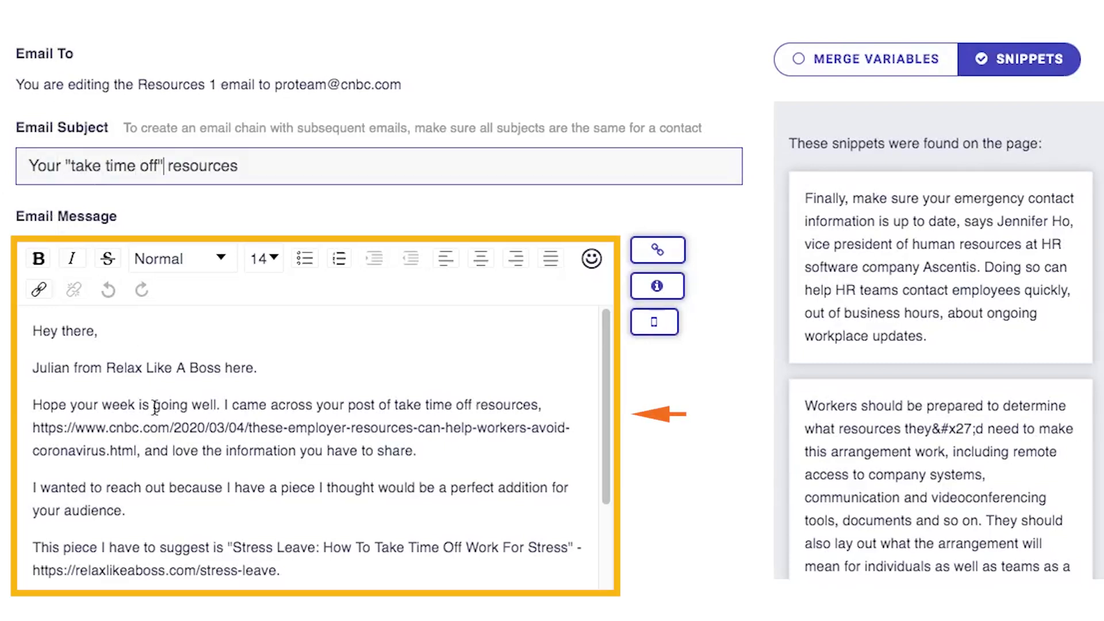
# Review the body's greeting and Julian from Relax Like A Boss introduction lines.
pyautogui.scroll(-2, 155, 408)
pyautogui.scroll(2, 166, 403)
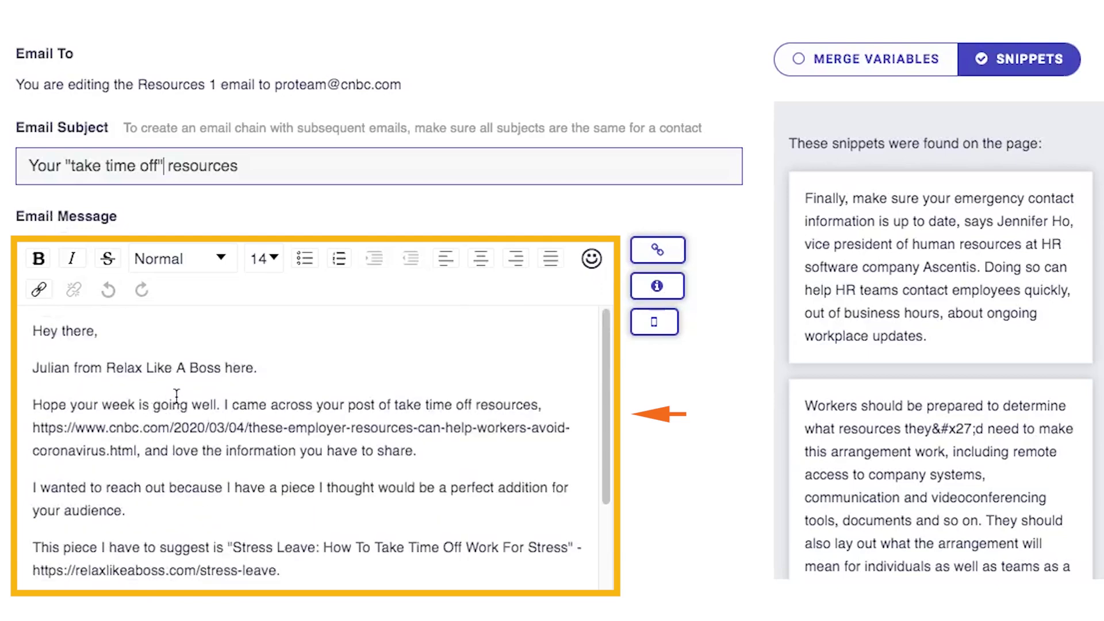
pyautogui.click(75, 364)
pyautogui.scroll(-1, 172, 449)
pyautogui.scroll(-1, 249, 533)
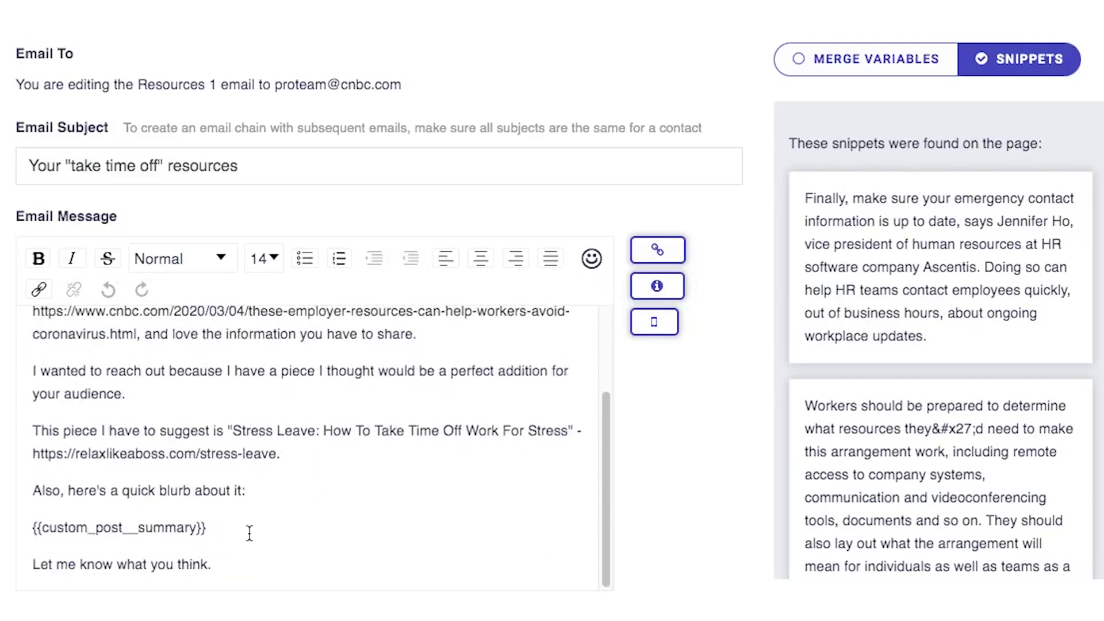
pyautogui.click(257, 545)
pyautogui.scroll(2, 297, 532)
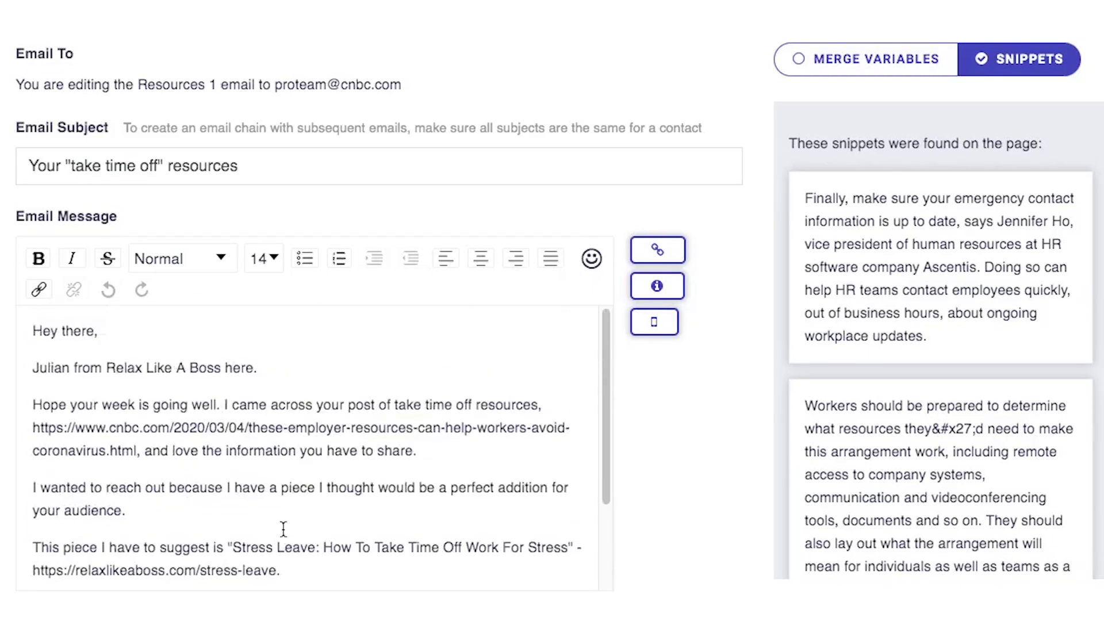
pyautogui.scroll(-2, 128, 512)
pyautogui.scroll(2, 170, 508)
pyautogui.scroll(-2, 130, 505)
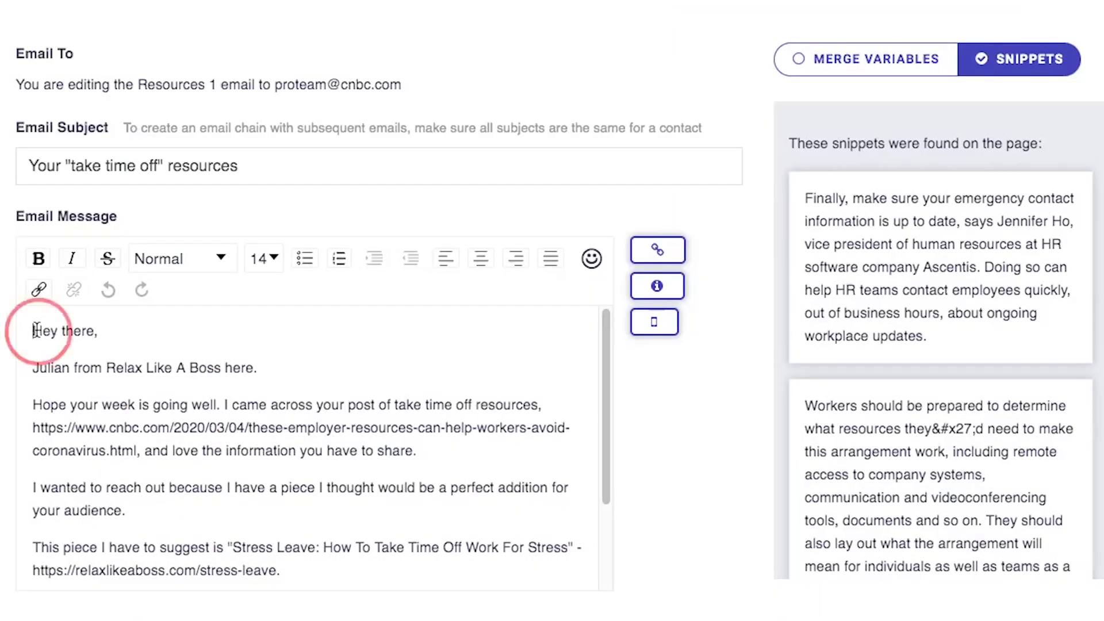
pyautogui.moveTo(31, 330); pyautogui.dragTo(124, 345)
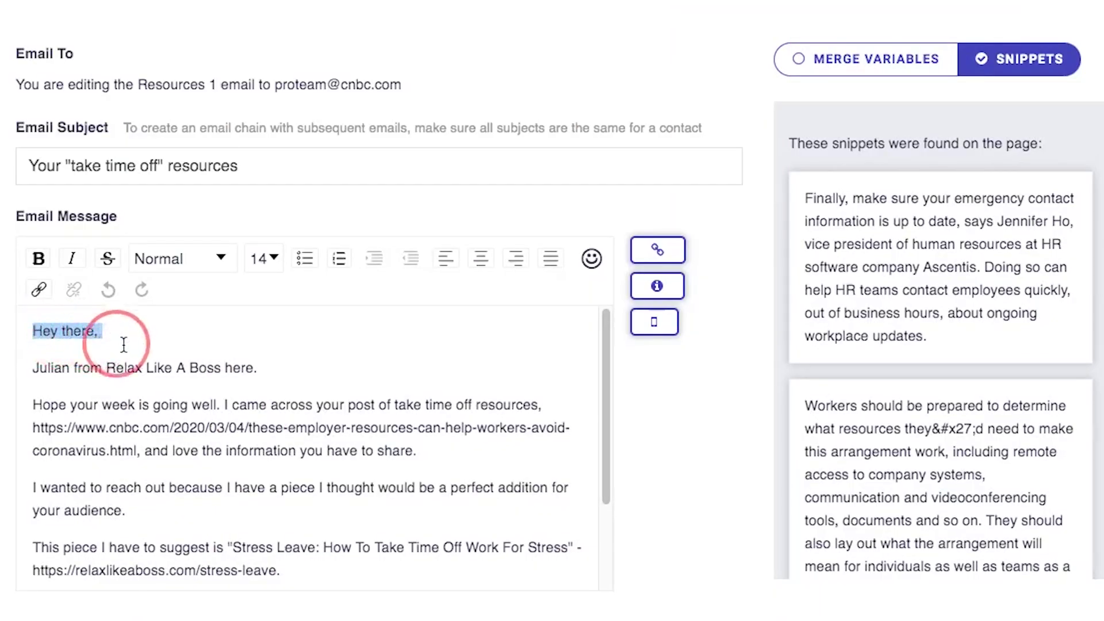
pyautogui.click(271, 365)
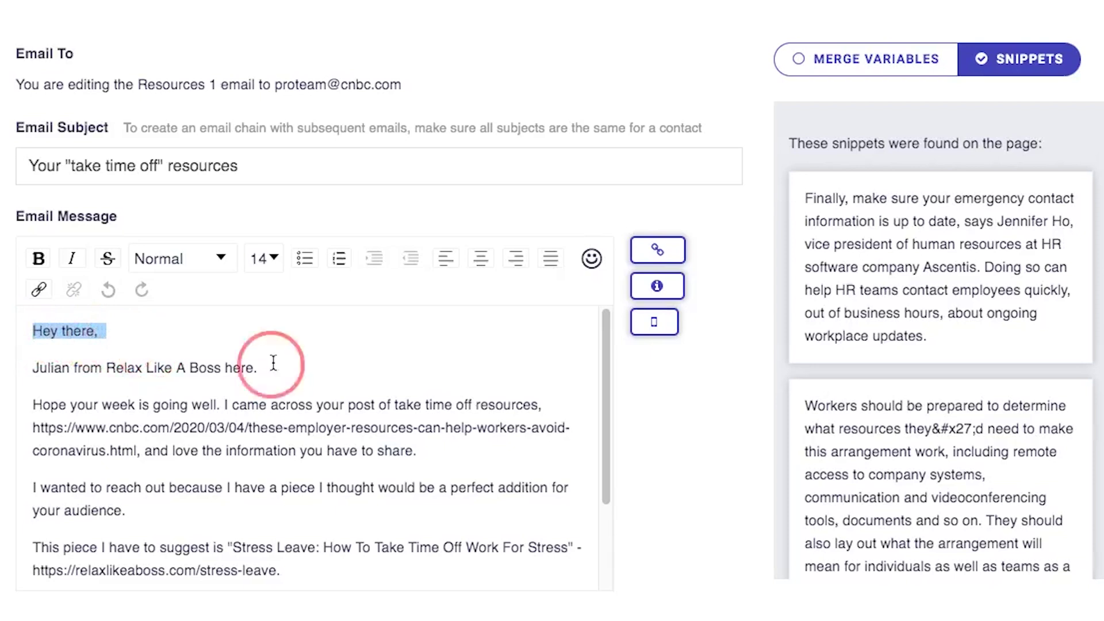
pyautogui.tripleClick(59, 332)
pyautogui.moveTo(35, 368); pyautogui.dragTo(219, 388)
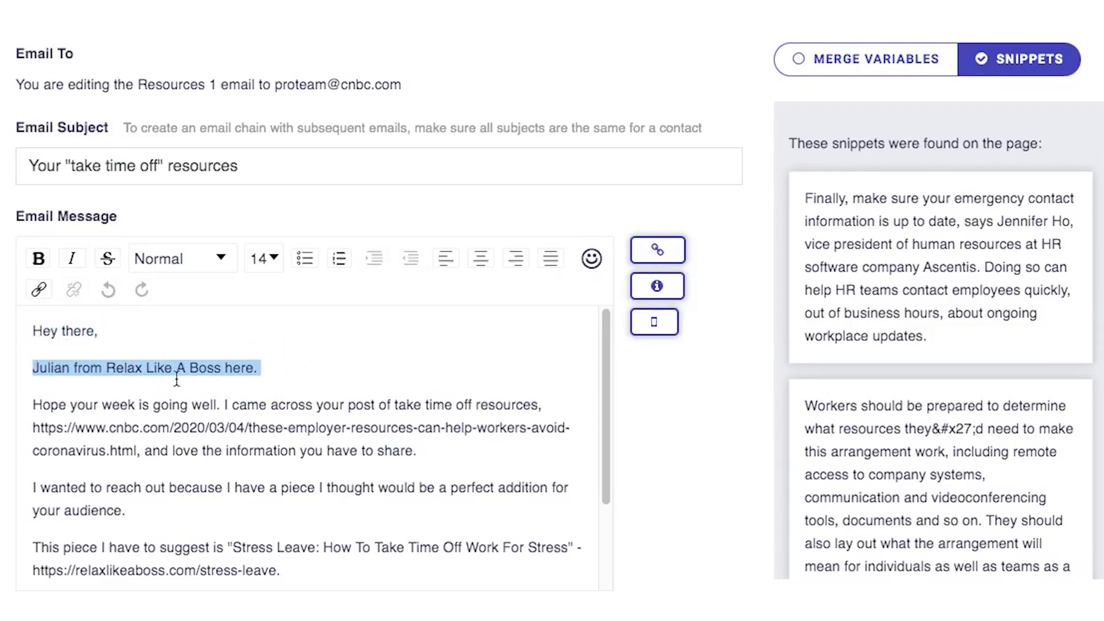
pyautogui.click(174, 405)
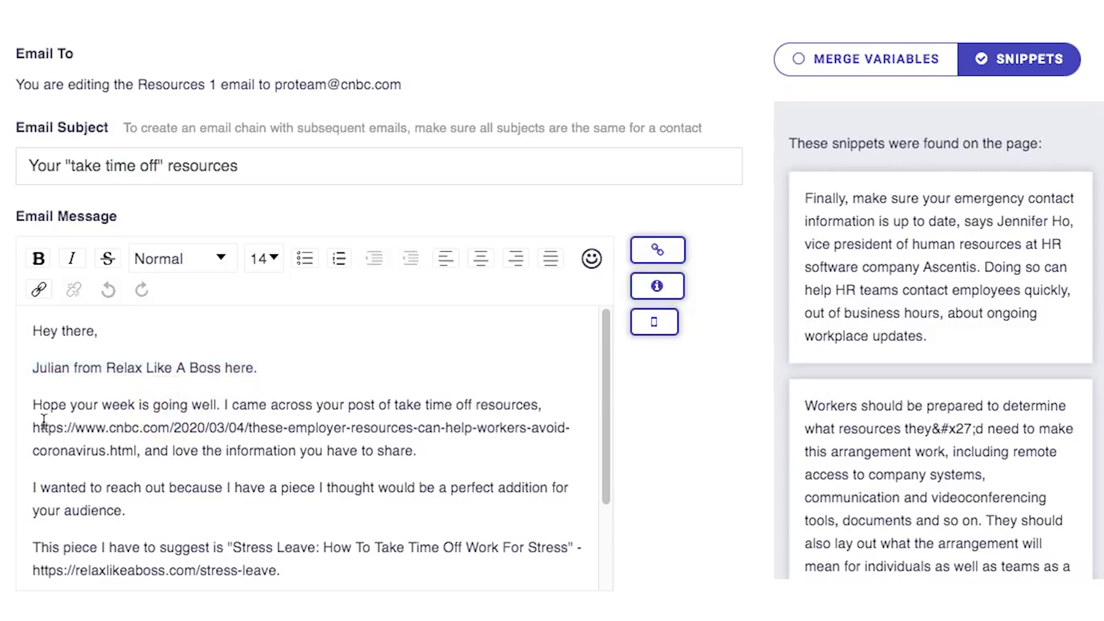
# Locate the stress-leave link line, quick-blurb line and summary placeholder in the body.
pyautogui.scroll(-2, 233, 504)
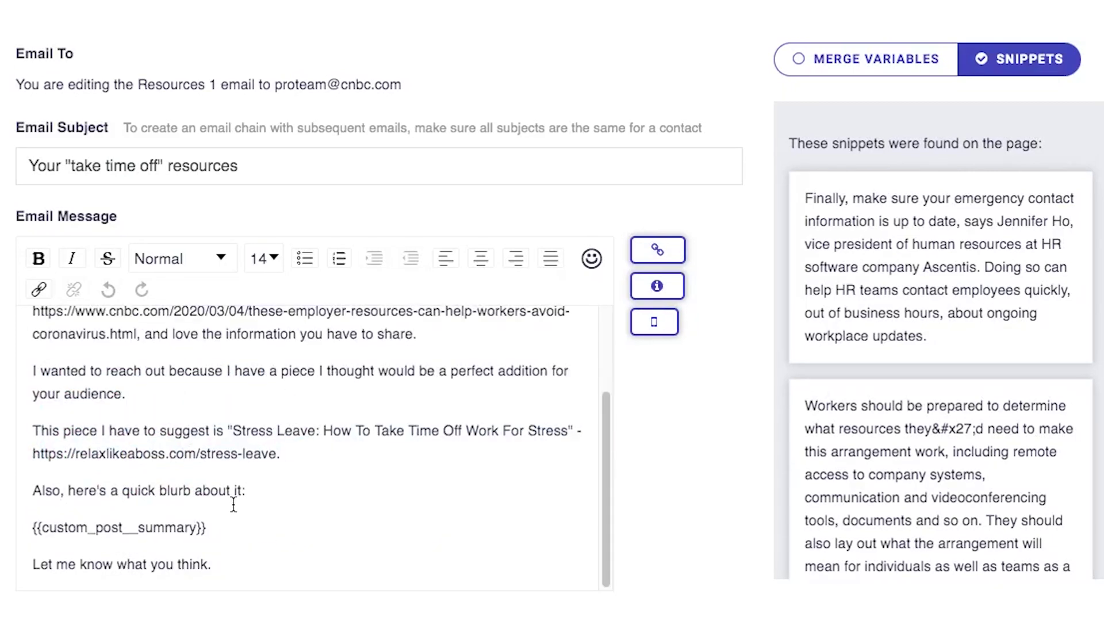
pyautogui.scroll(2, 367, 427)
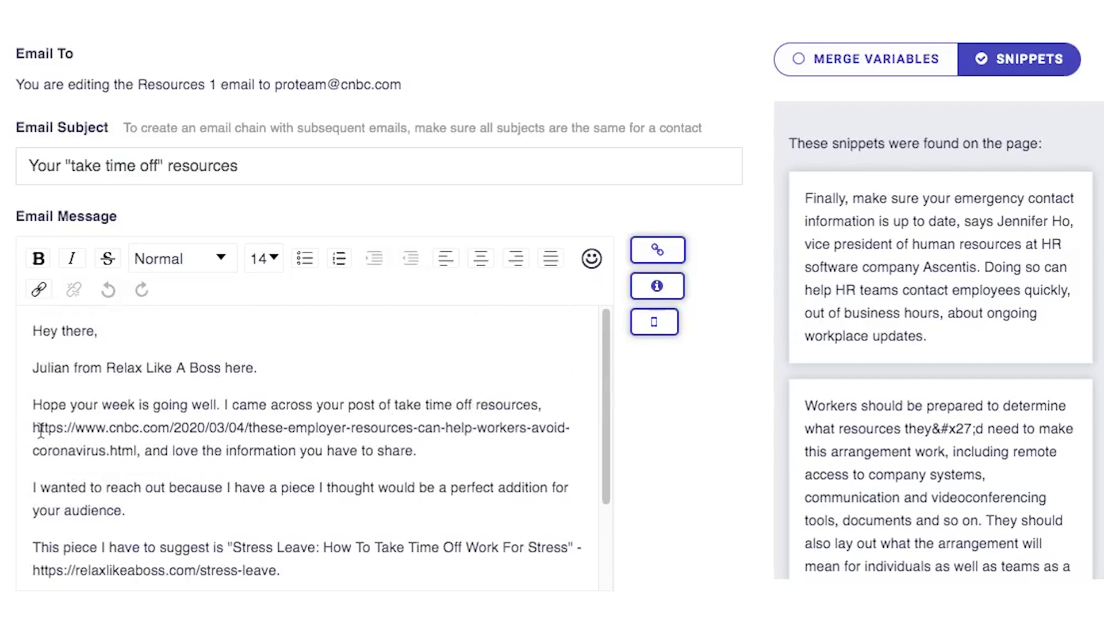
pyautogui.moveTo(39, 429); pyautogui.dragTo(295, 428)
pyautogui.scroll(-2, 317, 470)
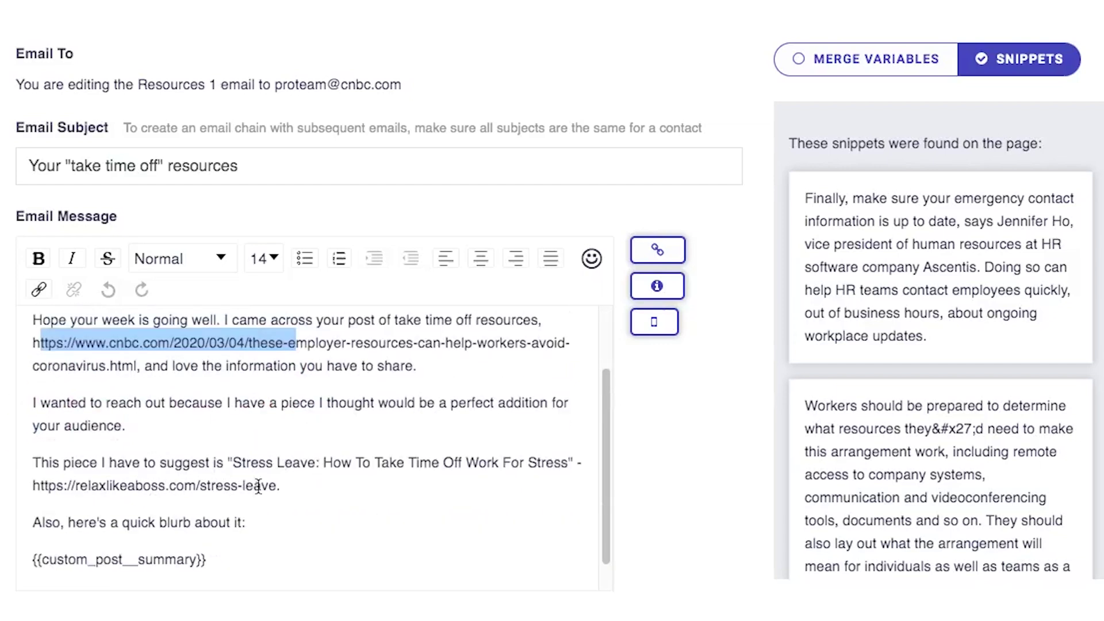
pyautogui.tripleClick(287, 486)
pyautogui.moveTo(233, 462); pyautogui.dragTo(567, 463)
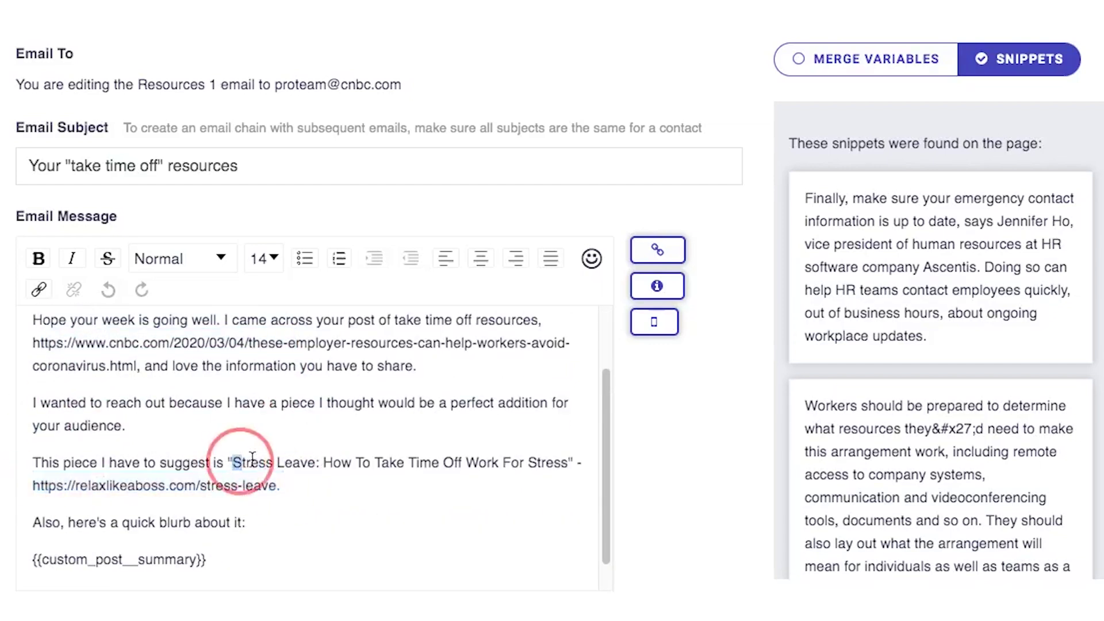
pyautogui.tripleClick(102, 554)
pyautogui.doubleClick(127, 522)
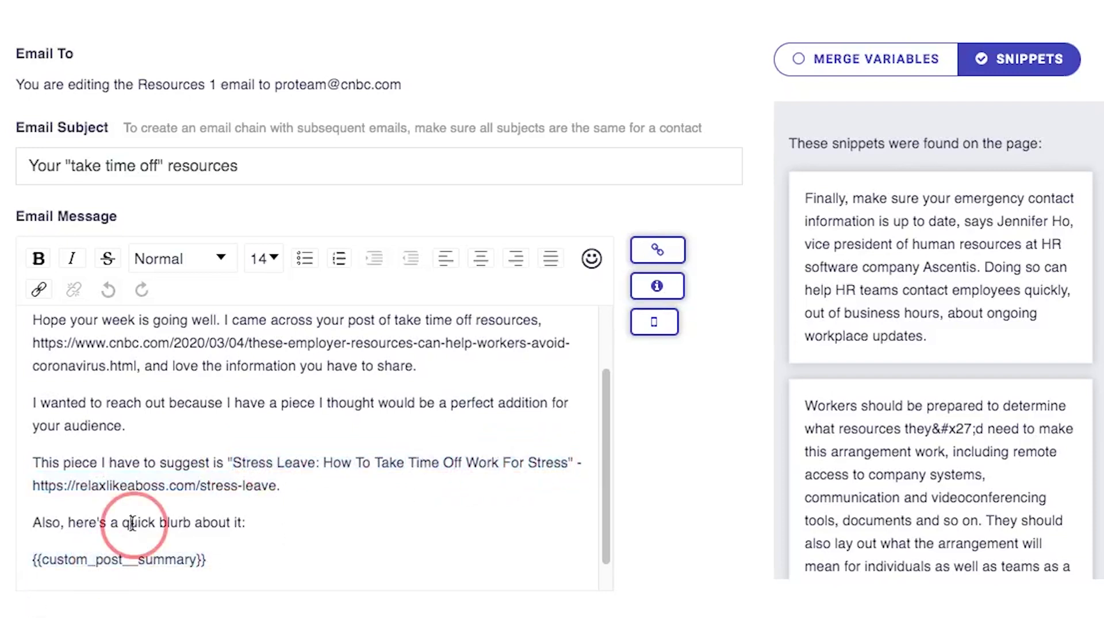
pyautogui.click(230, 561)
pyautogui.moveTo(263, 560); pyautogui.dragTo(38, 558)
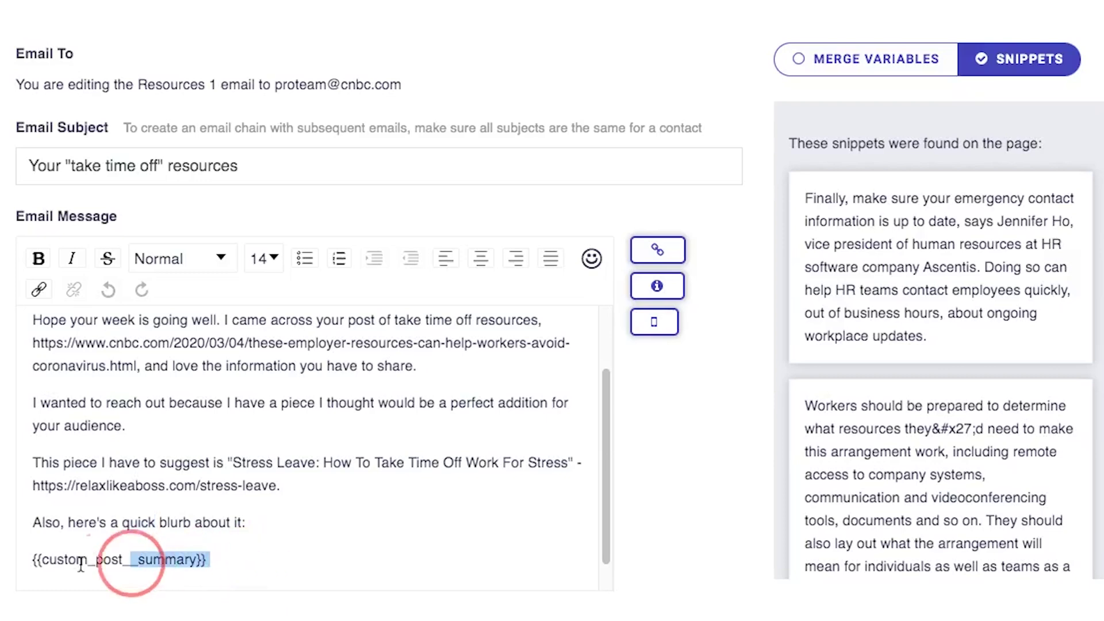
# Delete the blurb and {{custom_post__summary}} lines and save the email, overwriting it.
pyautogui.scroll(-1, 38, 557)
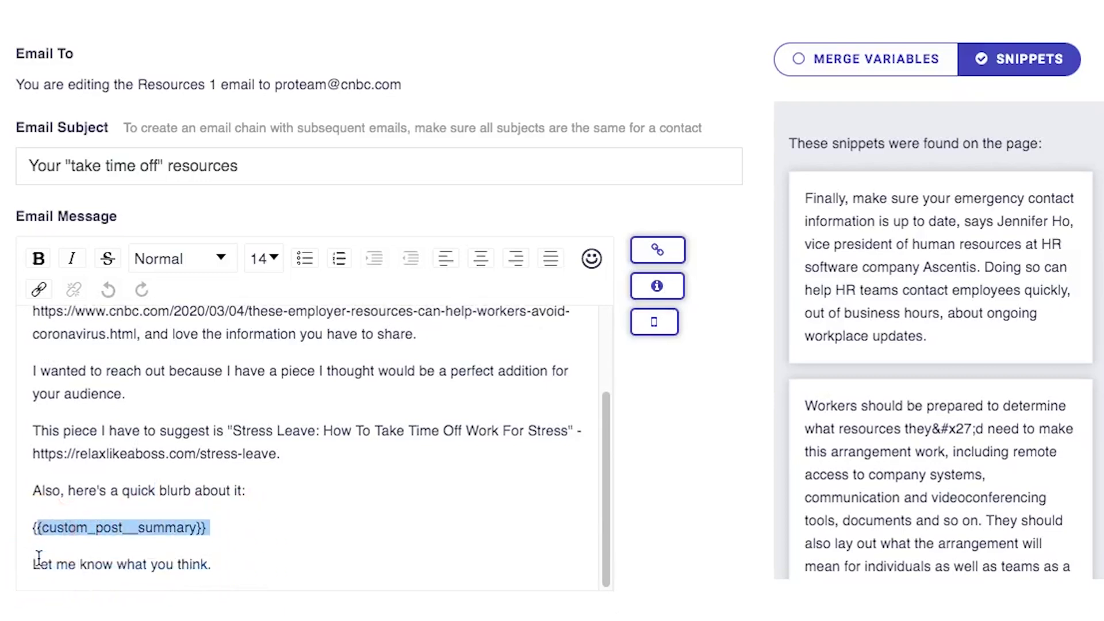
pyautogui.moveTo(33, 490); pyautogui.dragTo(233, 527)
pyautogui.press('BackSpace')
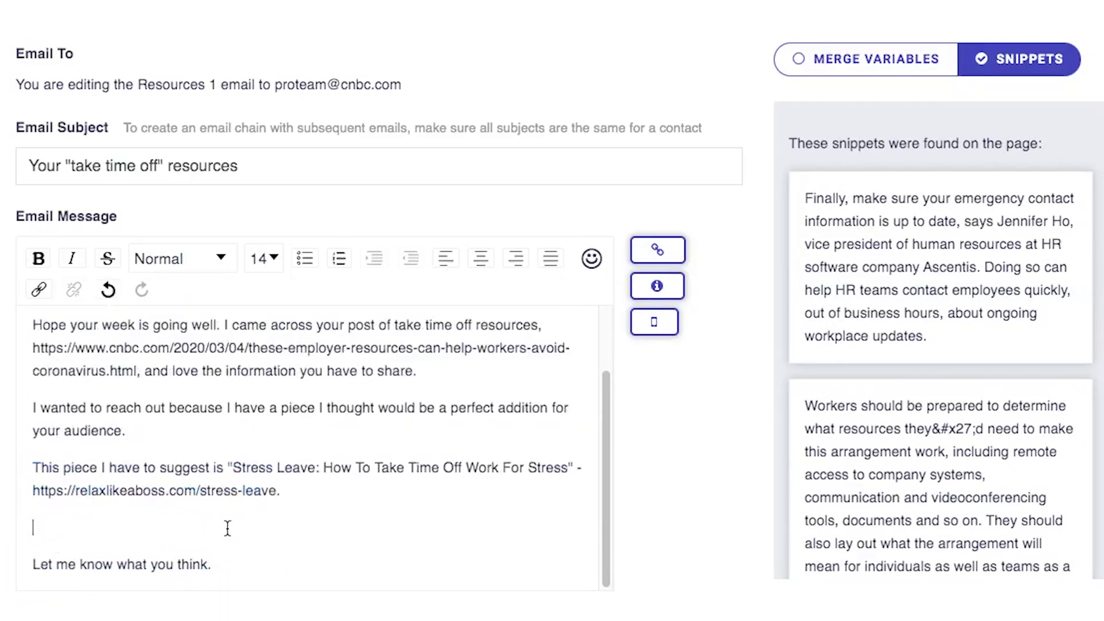
pyautogui.press('BackSpace')
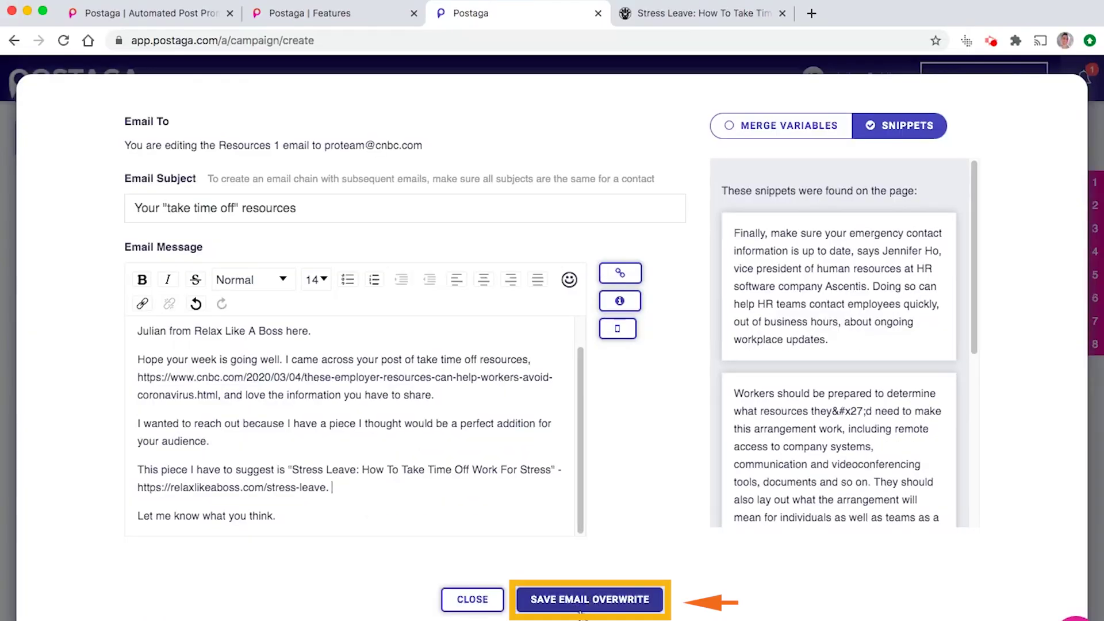
pyautogui.scroll(2, 395, 456)
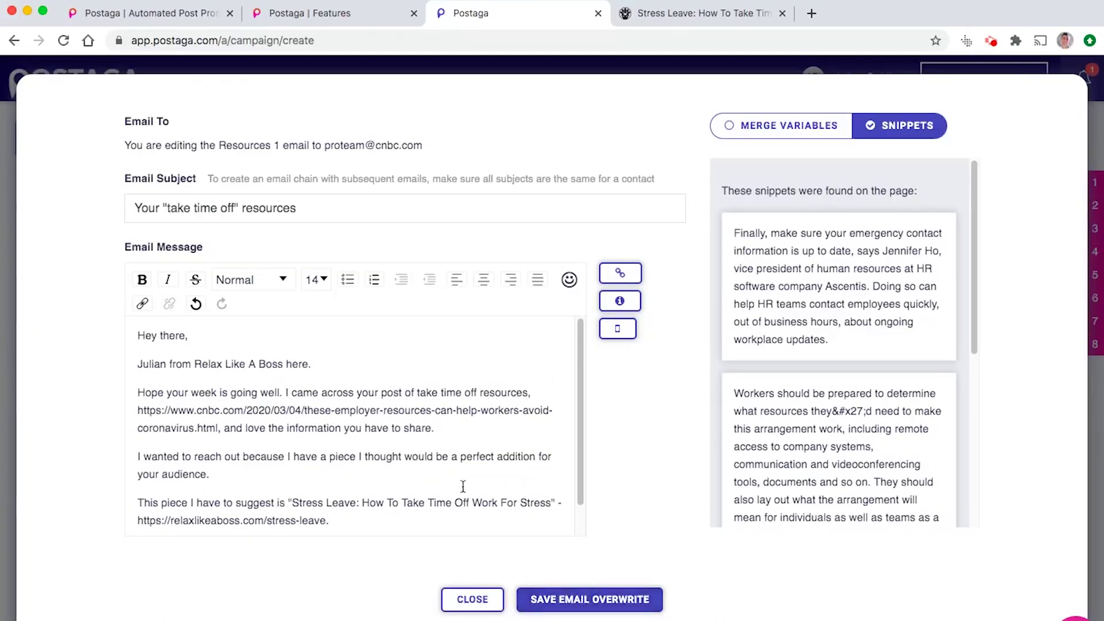
pyautogui.click(584, 605)
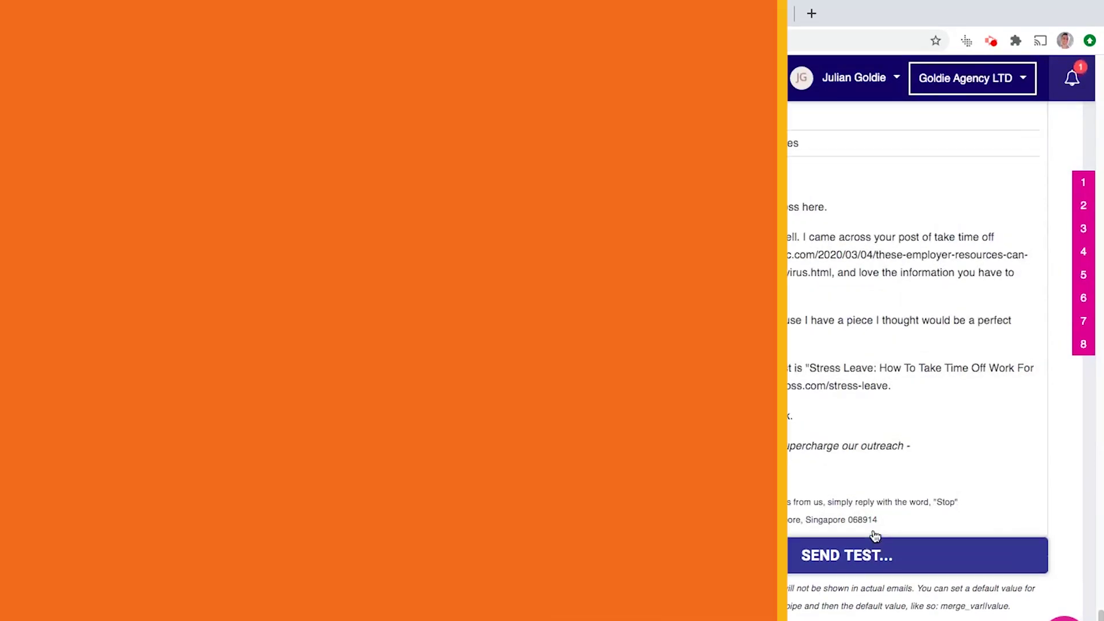
# Keep the August 25, 2020 6:31 AM scheduled start instead of Launch Now.
pyautogui.scroll(-3, 652, 414)
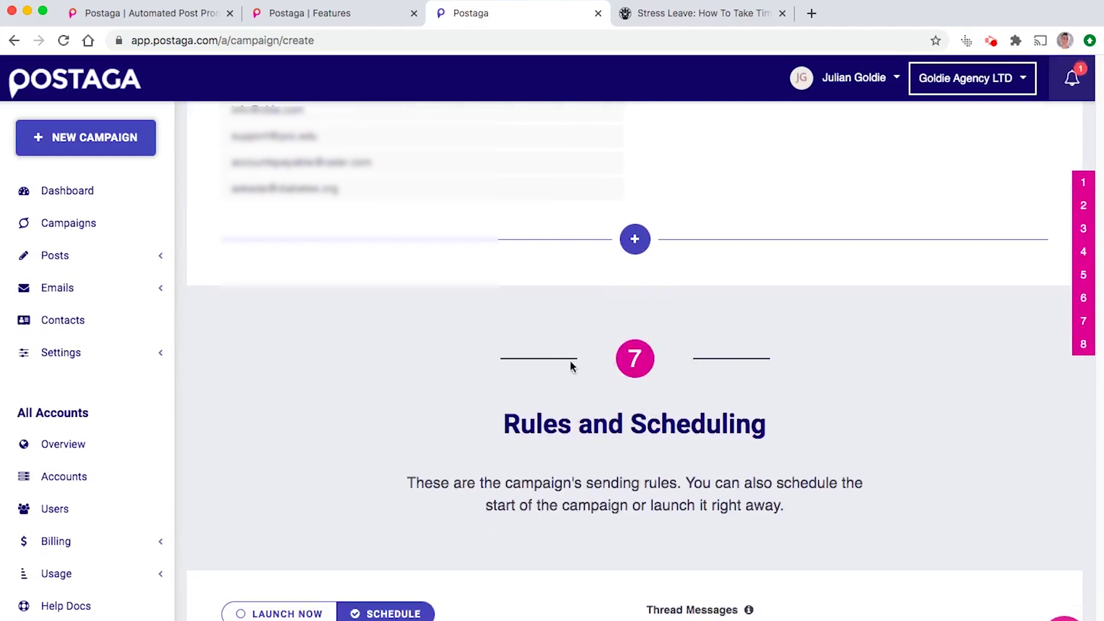
pyautogui.scroll(-2, 586, 437)
pyautogui.scroll(-6, 570, 434)
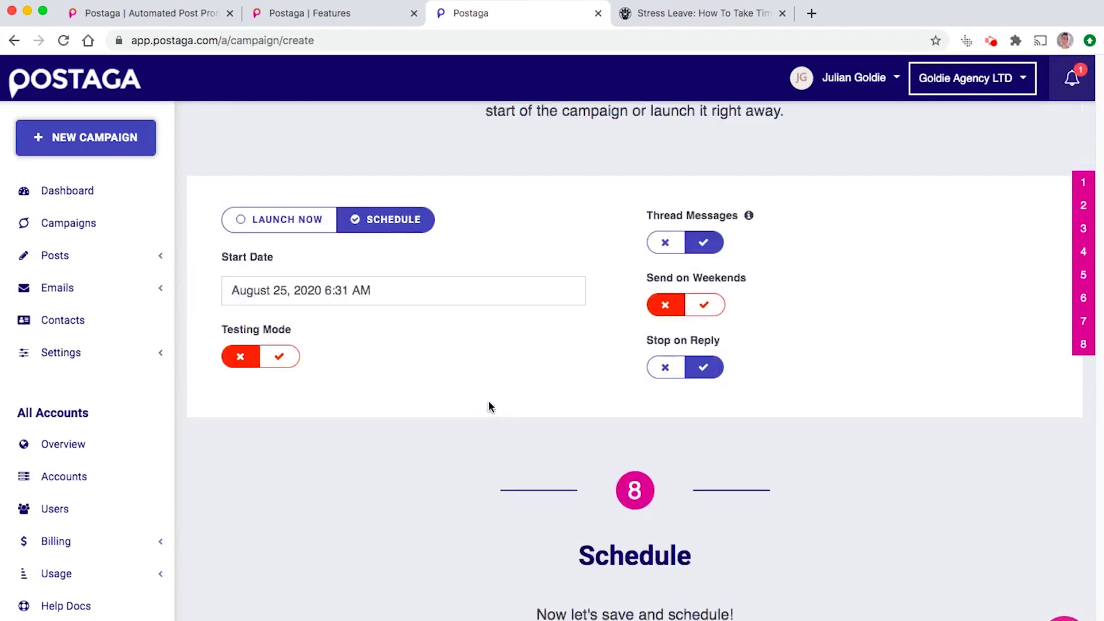
pyautogui.scroll(4, 489, 406)
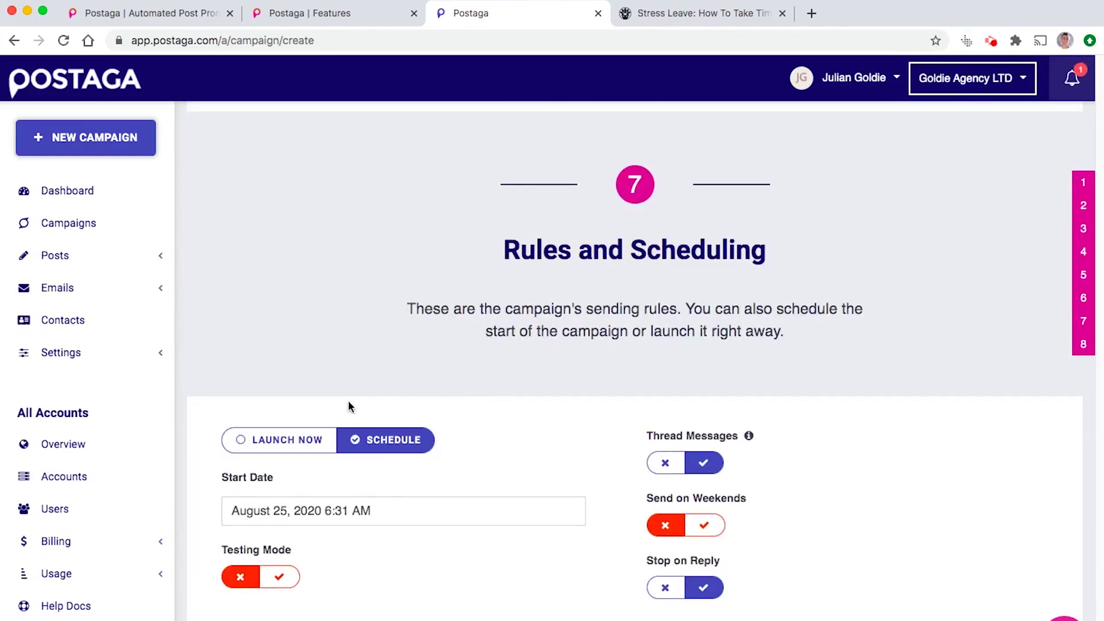
pyautogui.click(244, 447)
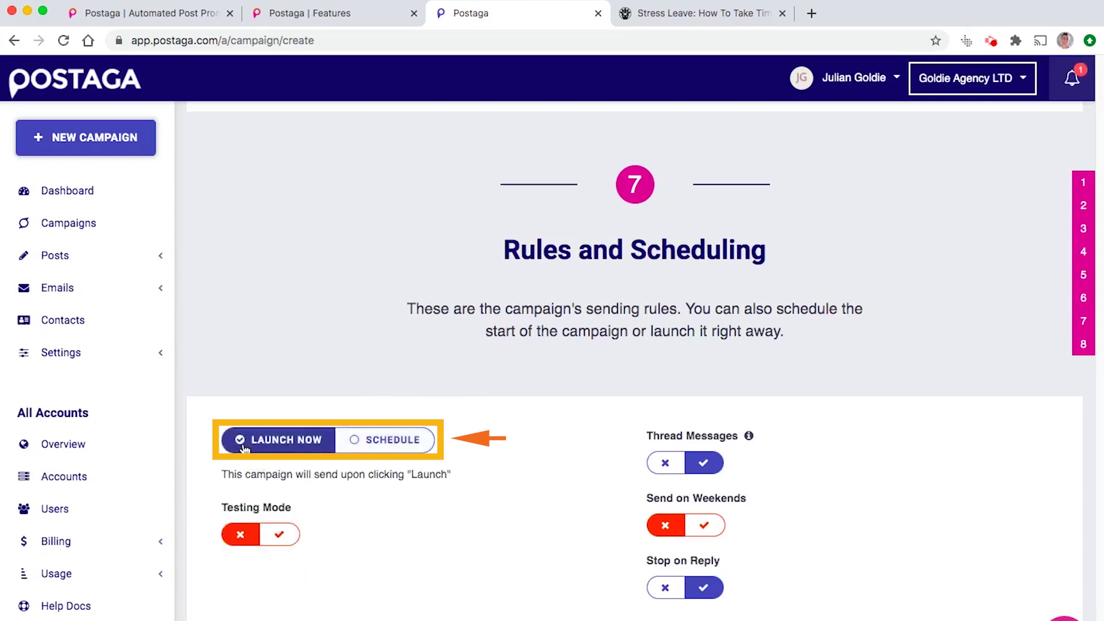
pyautogui.click(406, 440)
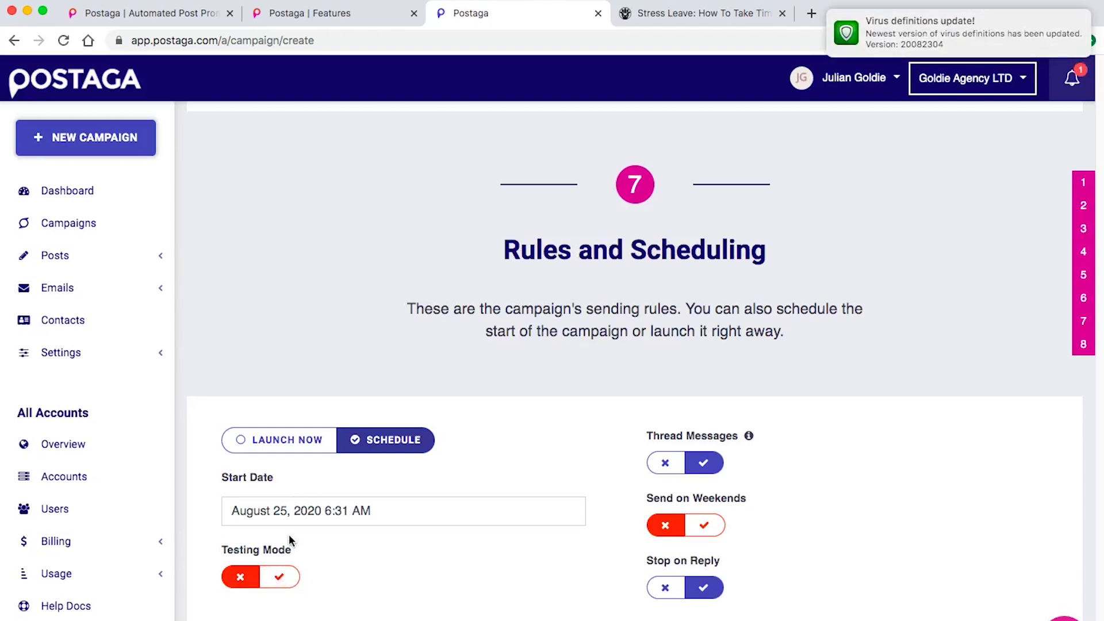
pyautogui.click(280, 577)
# Turn Stop on Reply off and back on, leaving weekends skipped.
pyautogui.scroll(-2, 257, 587)
pyautogui.scroll(-3, 638, 425)
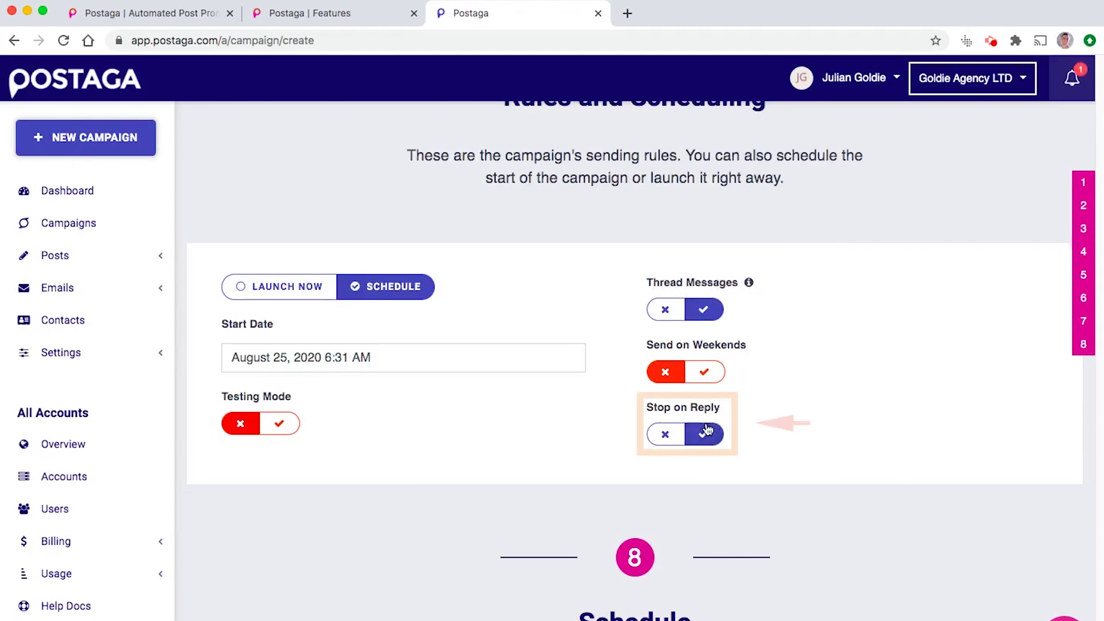
pyautogui.click(667, 438)
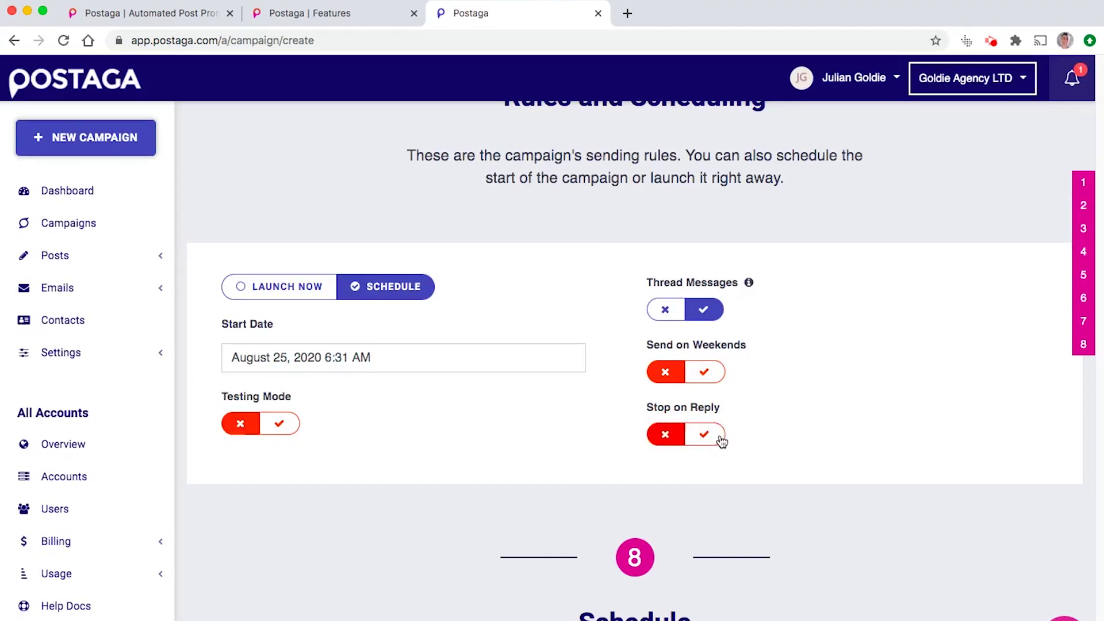
pyautogui.click(720, 438)
pyautogui.scroll(-5, 698, 460)
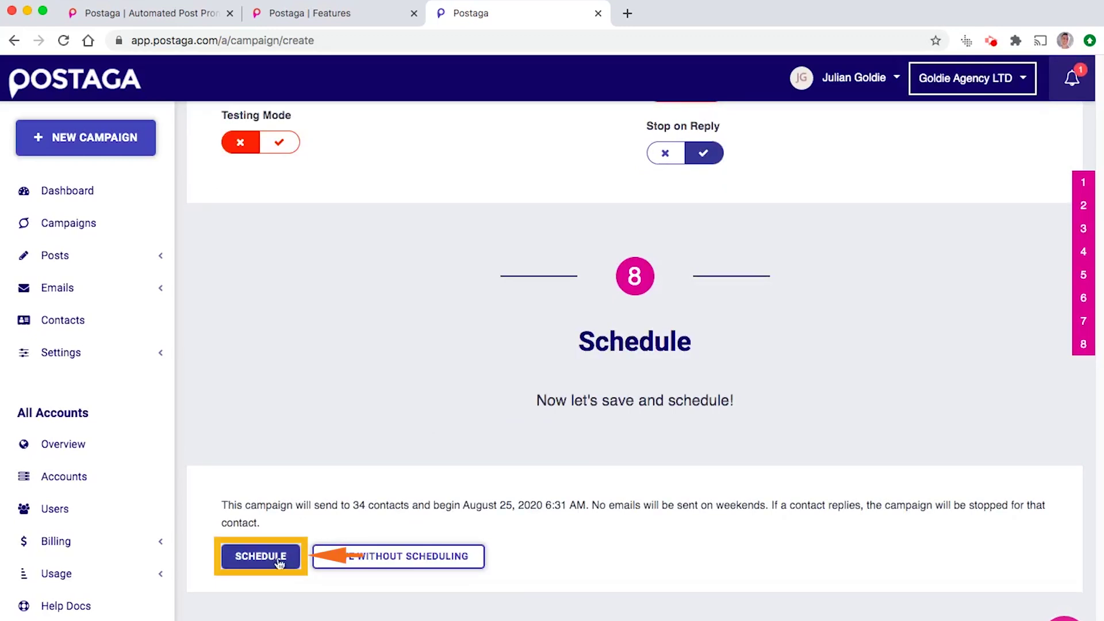
# Confirm the 34-contact, August 25, 2020 6:31 AM summary and schedule the campaign.
pyautogui.moveTo(222, 505)
pyautogui.mouseDown()
pyautogui.moveTo(555, 516)
pyautogui.moveTo(581, 507)
pyautogui.mouseUp()
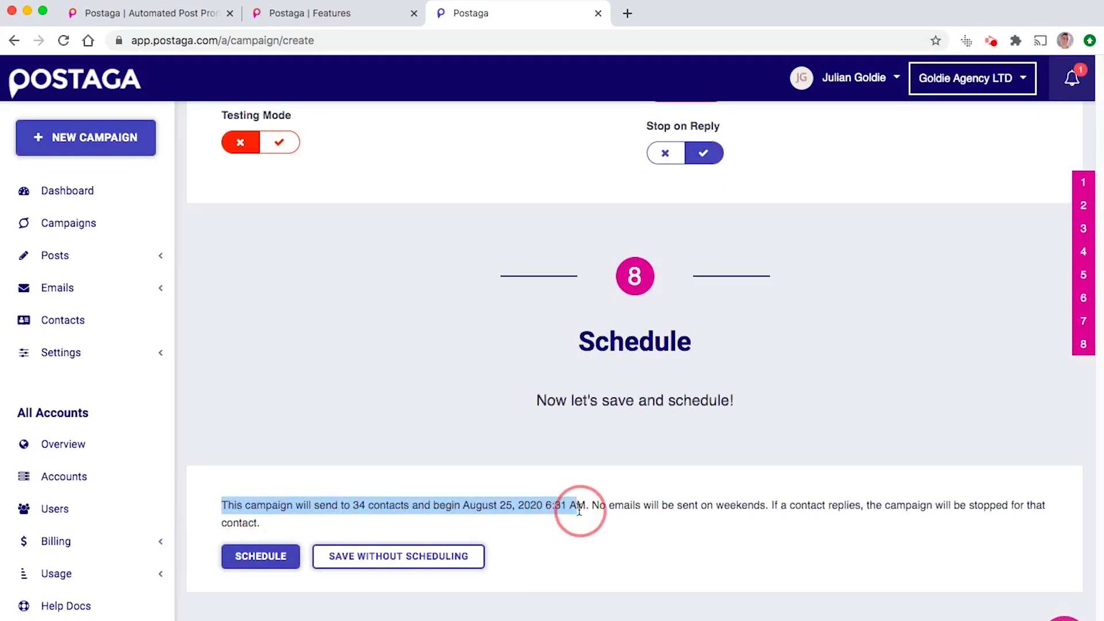
pyautogui.tripleClick(559, 504)
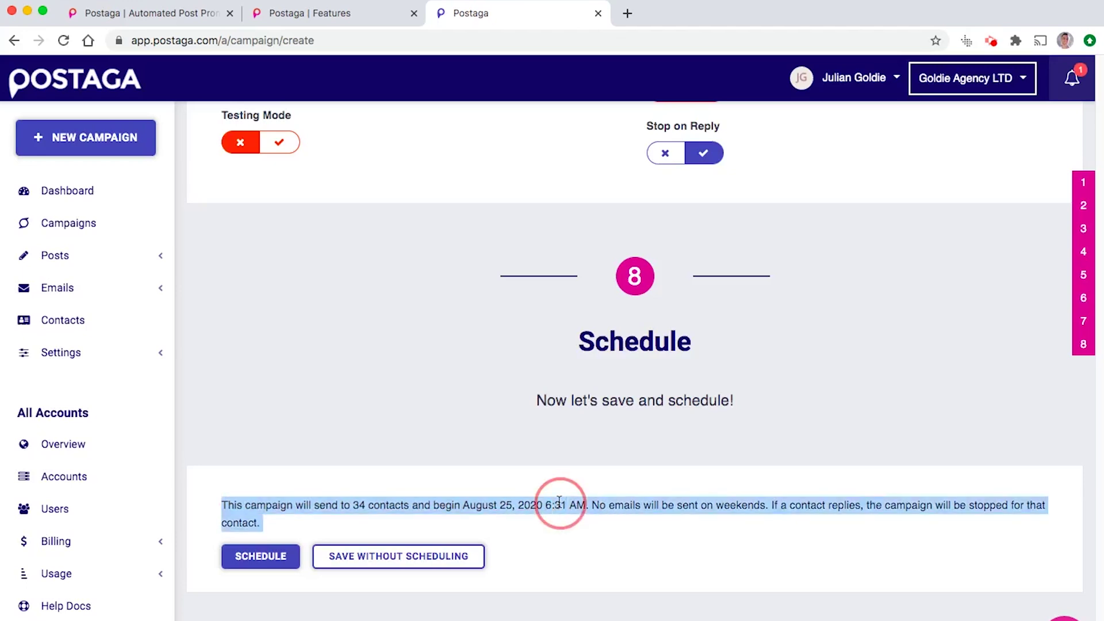
pyautogui.click(251, 556)
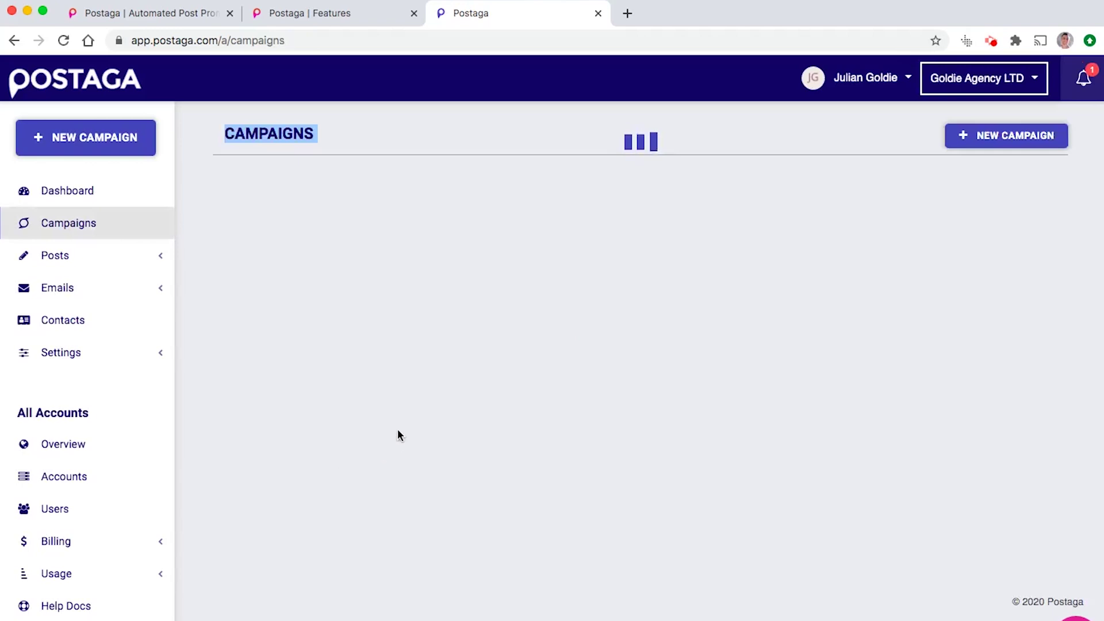
# Review the stress-leave campaign row's name, Resources type, scheduled status and send counts.
pyautogui.click(403, 431)
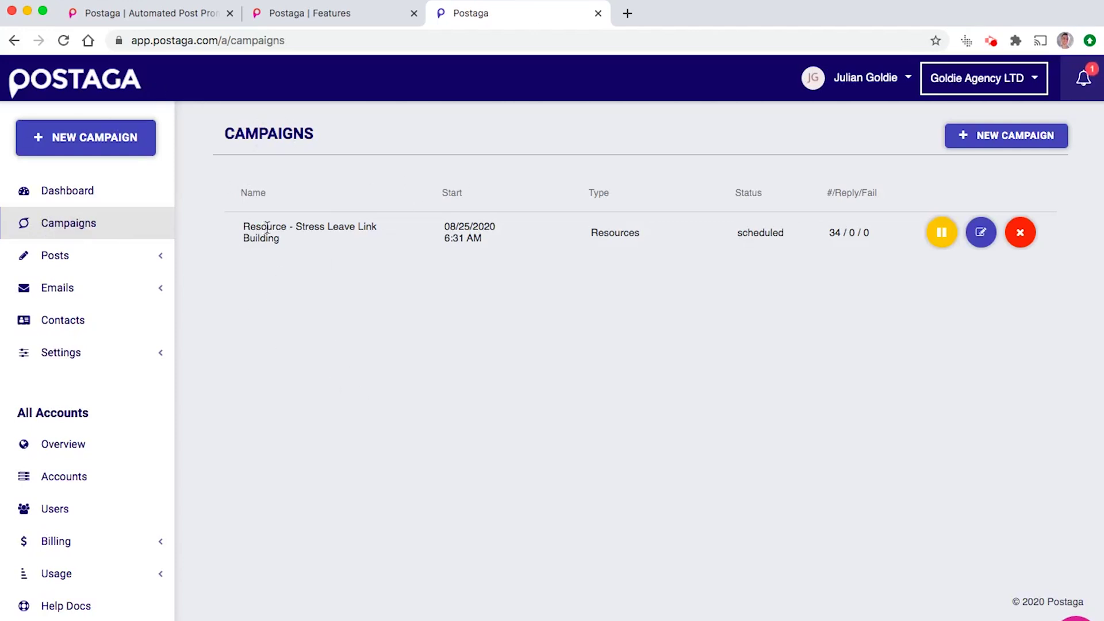
pyautogui.moveTo(267, 229); pyautogui.dragTo(431, 251)
pyautogui.click(453, 227)
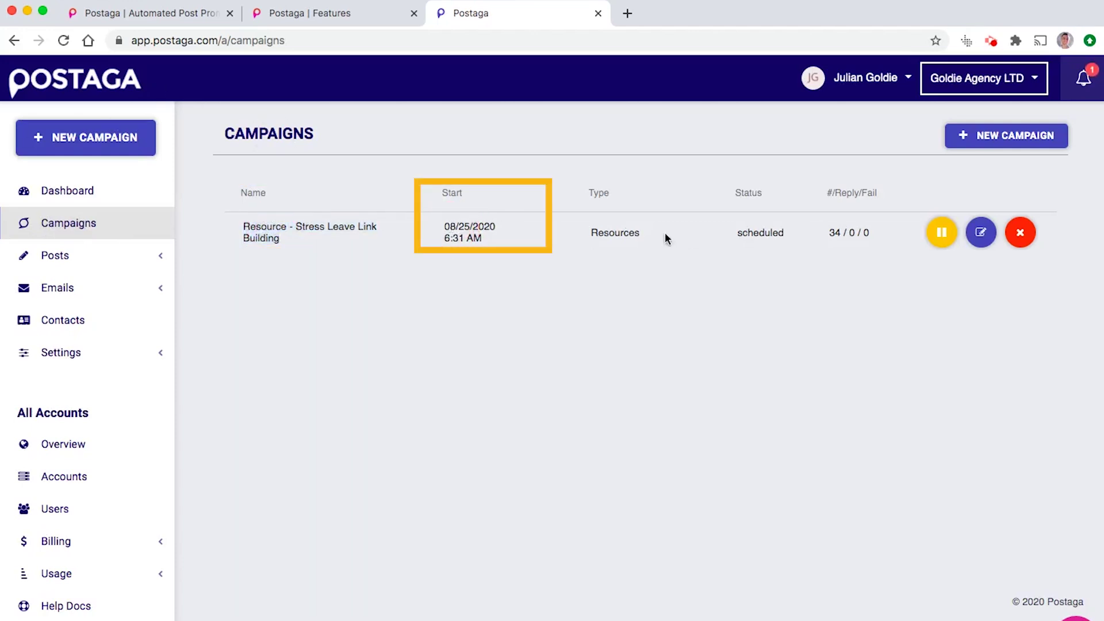
pyautogui.doubleClick(615, 232)
pyautogui.click(782, 231)
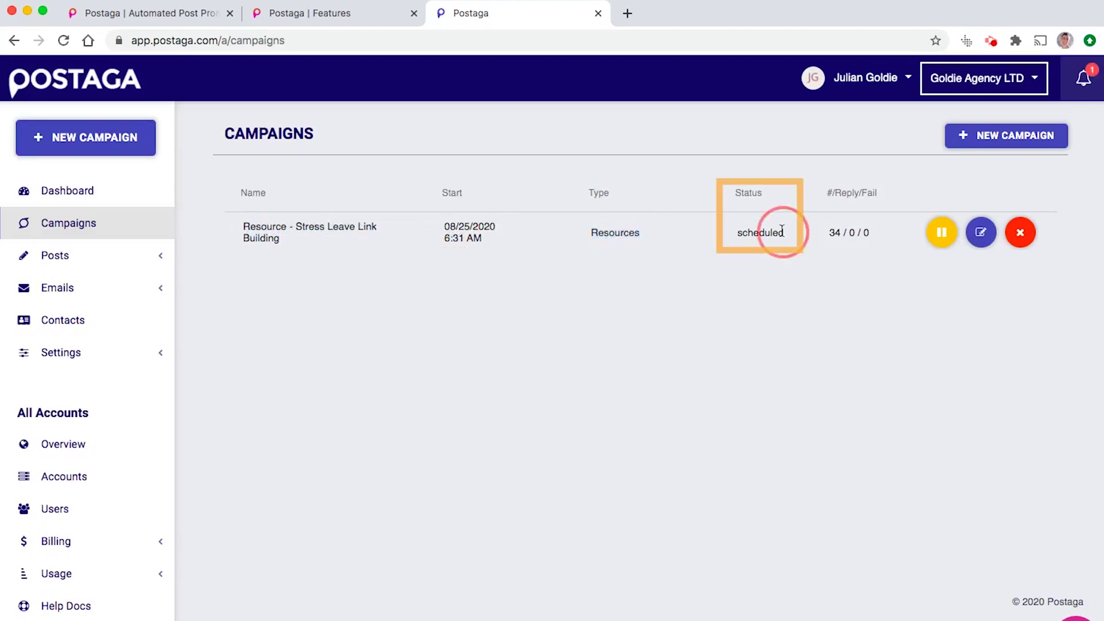
pyautogui.doubleClick(782, 232)
pyautogui.click(857, 233)
pyautogui.doubleClick(856, 234)
pyautogui.click(854, 237)
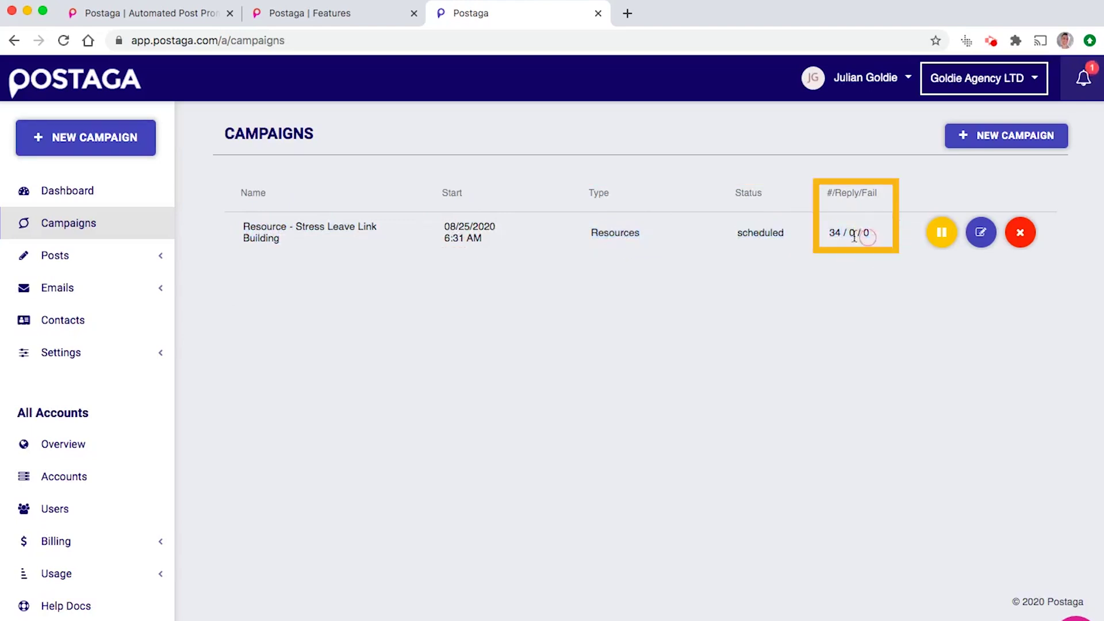
# Confirm 34 contacts and 0 fails, pause the campaign, and open Contacts.
pyautogui.doubleClick(841, 231)
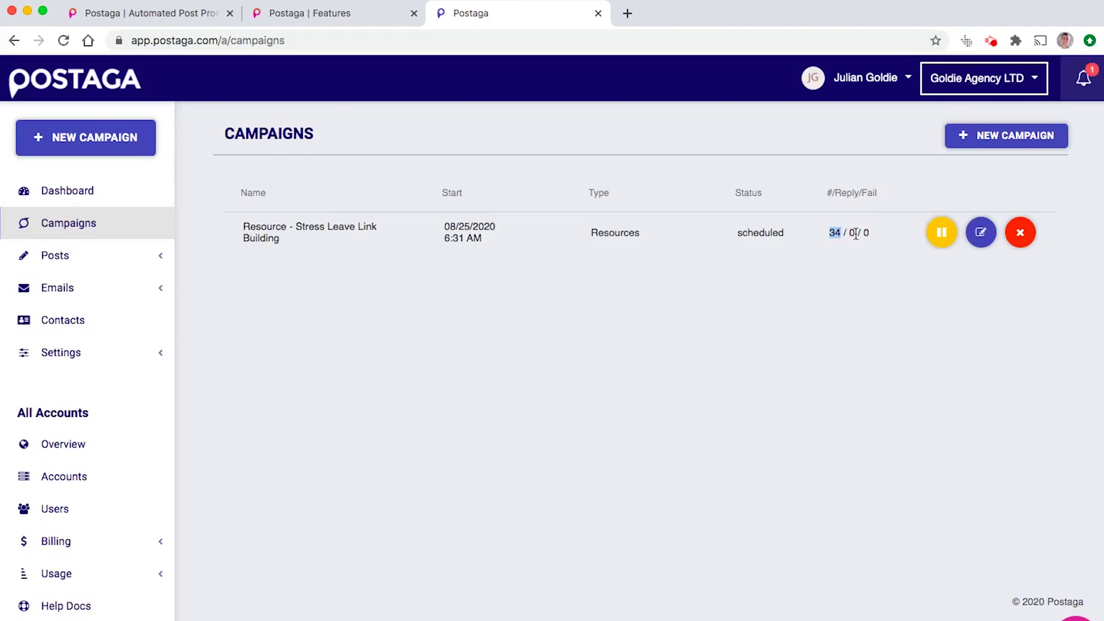
pyautogui.click(854, 233)
pyautogui.doubleClick(864, 233)
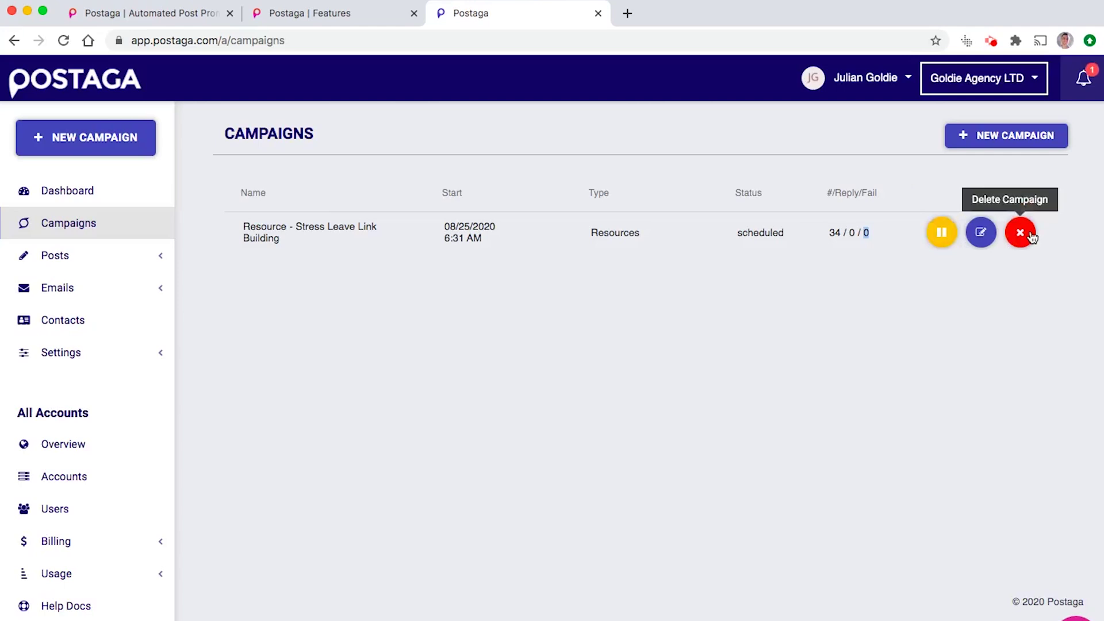
pyautogui.click(946, 239)
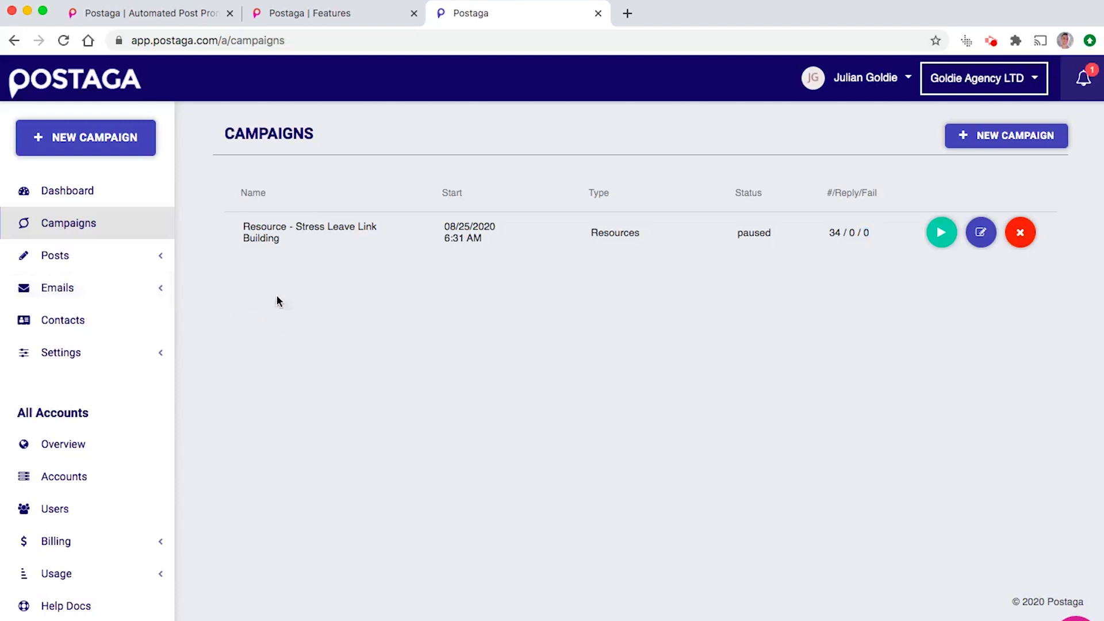
pyautogui.click(83, 327)
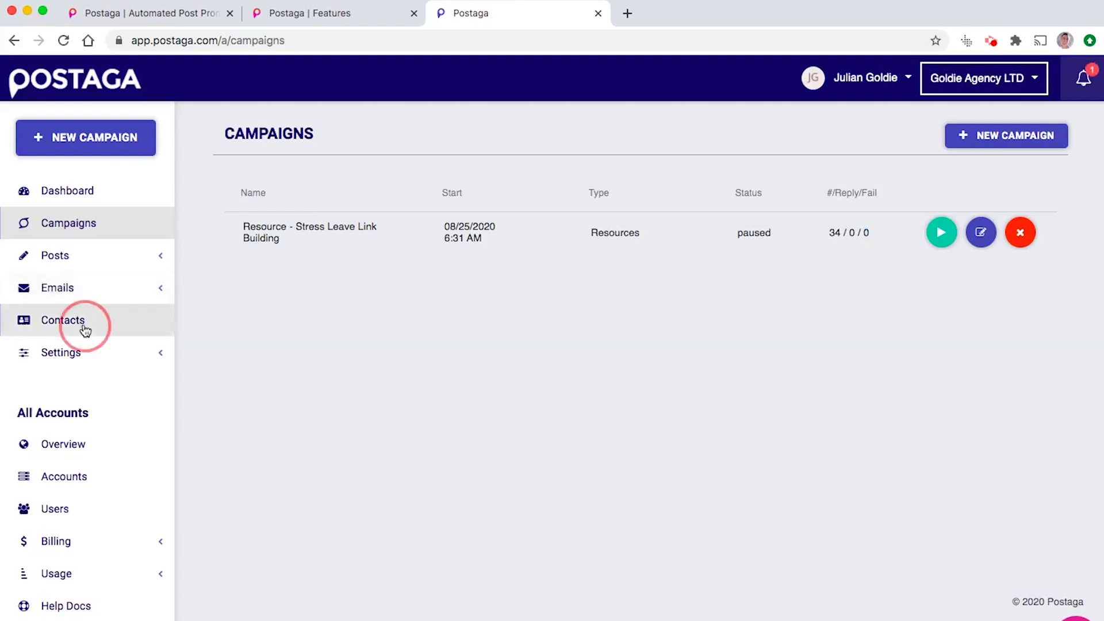
# Scroll the contacts, then visit email templates, the Dashboard and Campaigns.
pyautogui.scroll(-10, 357, 401)
pyautogui.scroll(9, 349, 433)
pyautogui.scroll(1, 345, 428)
pyautogui.click(109, 287)
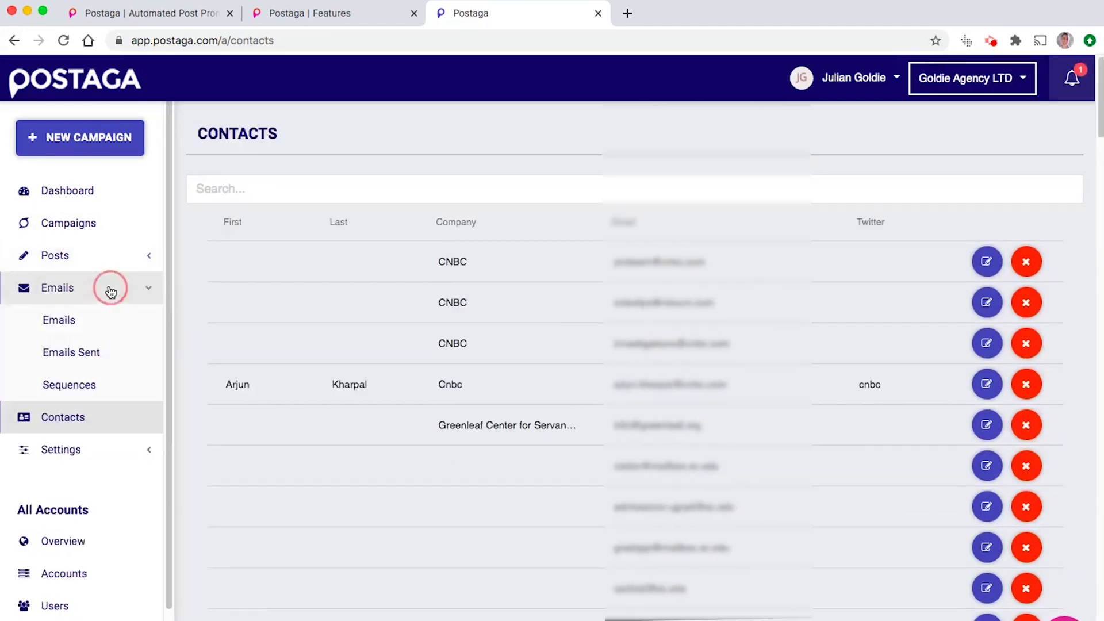
pyautogui.click(95, 320)
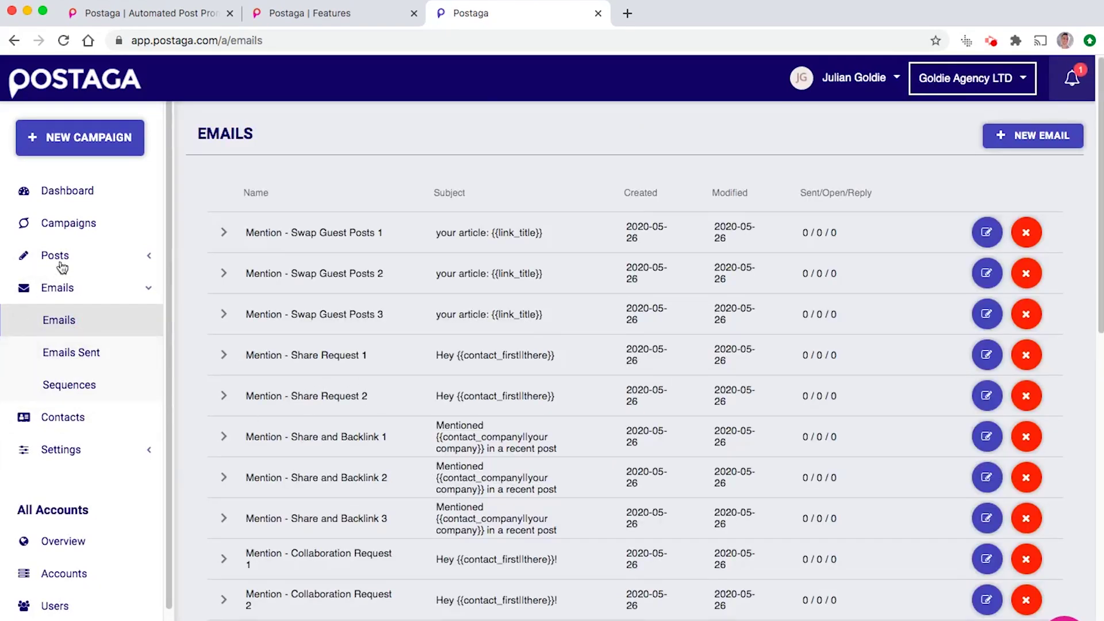
pyautogui.click(73, 195)
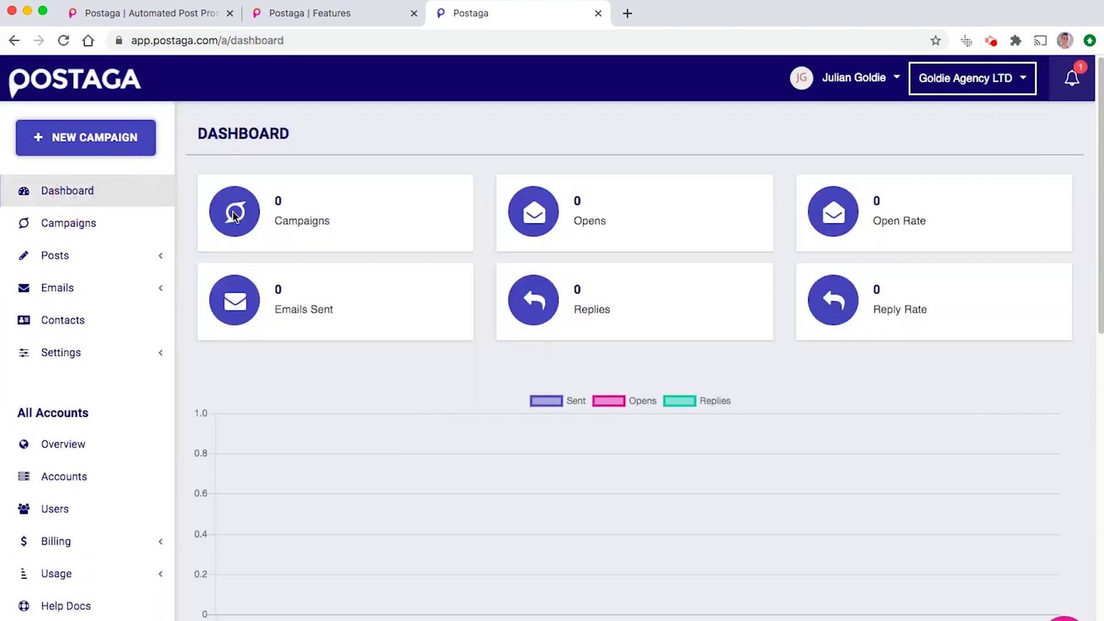
pyautogui.click(73, 223)
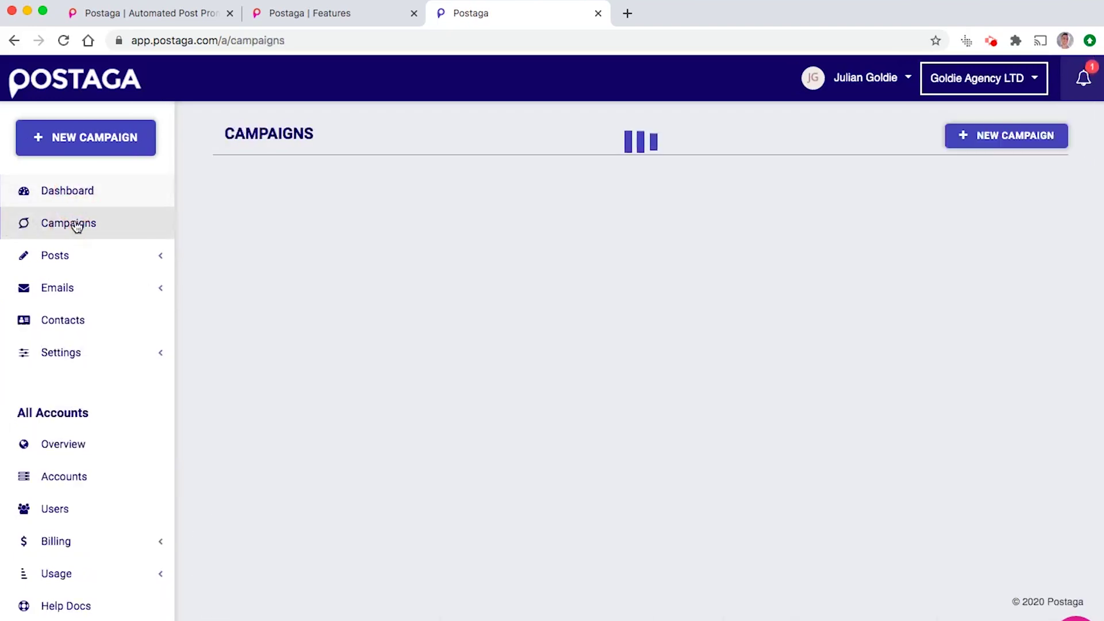
# Browse email templates, sent emails and sequences, then return to the Campaigns list.
pyautogui.click(95, 296)
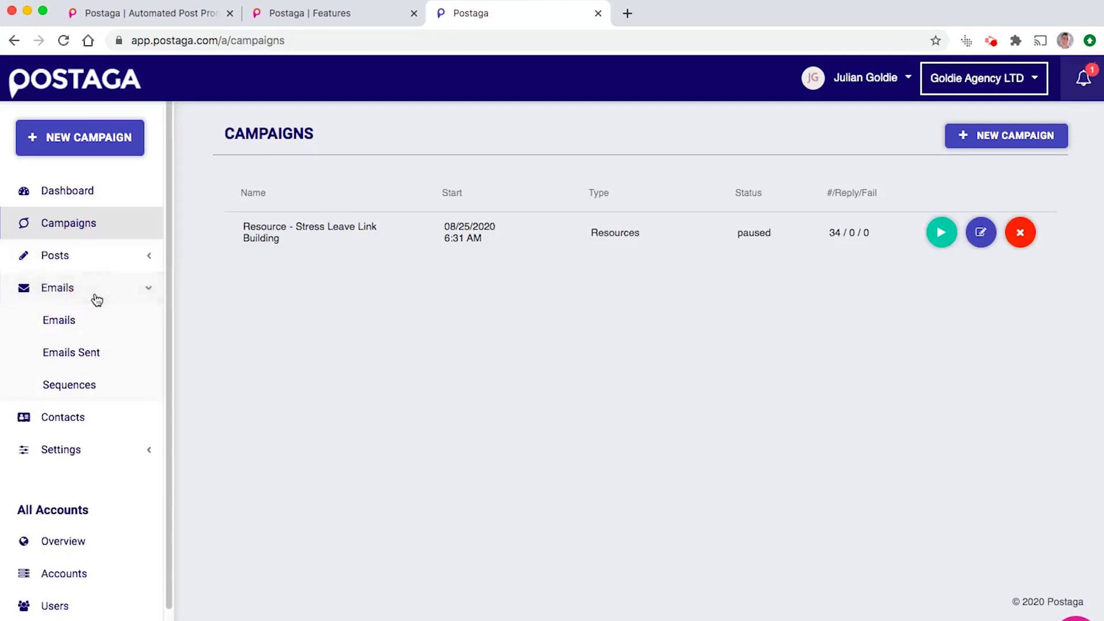
pyautogui.click(101, 320)
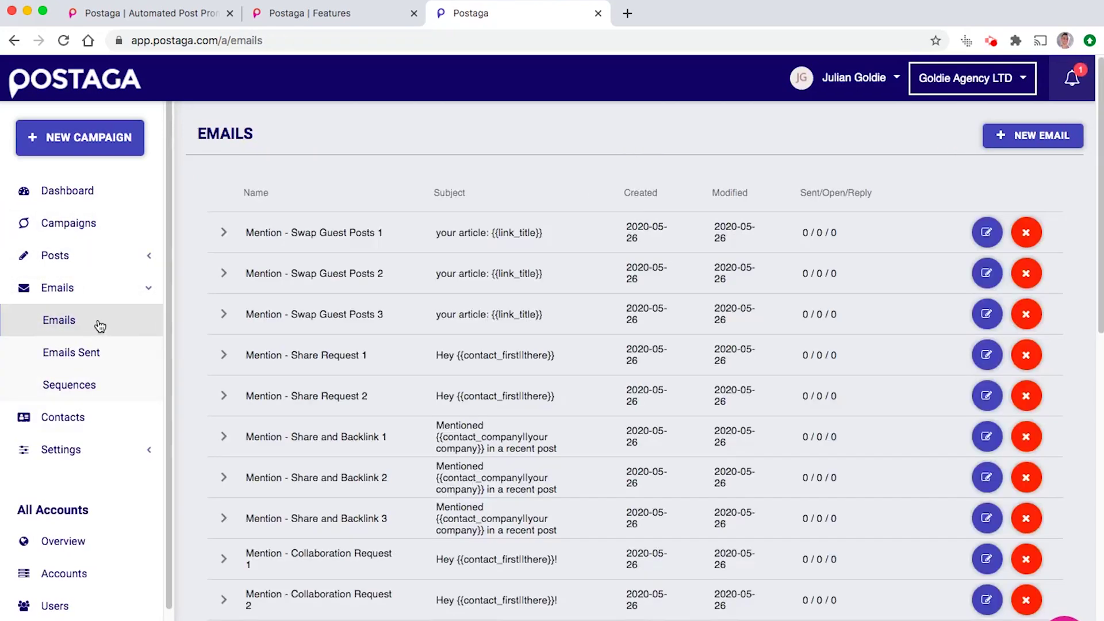
pyautogui.click(109, 353)
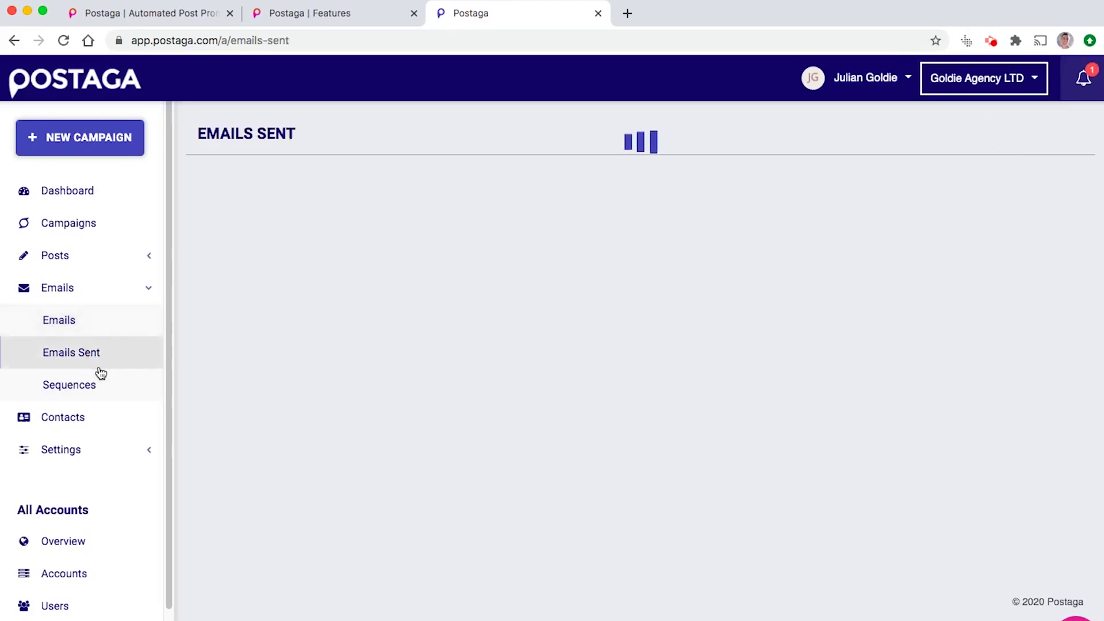
pyautogui.click(118, 384)
pyautogui.click(110, 330)
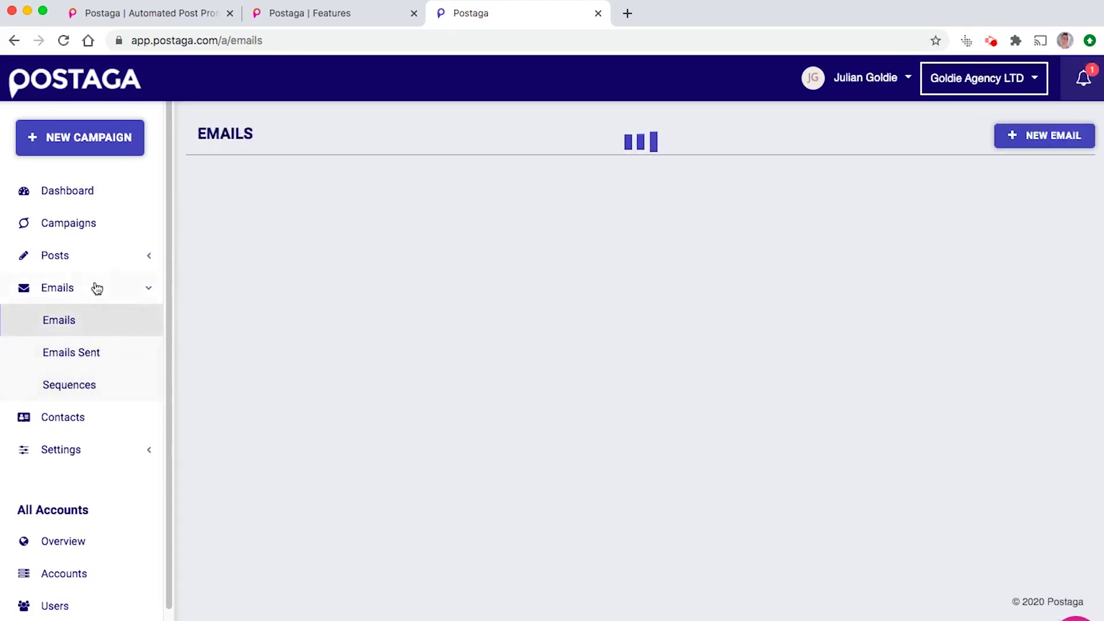
pyautogui.click(115, 228)
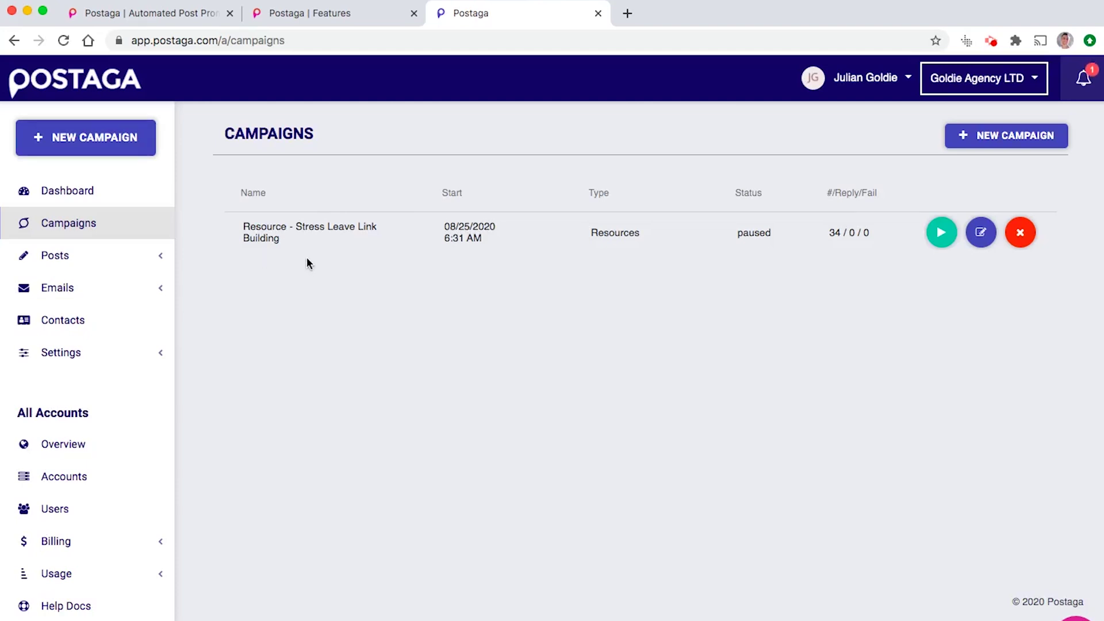
# View the Dashboard's stat cards and chart showing 1 campaign and zero emails sent.
pyautogui.click(25, 198)
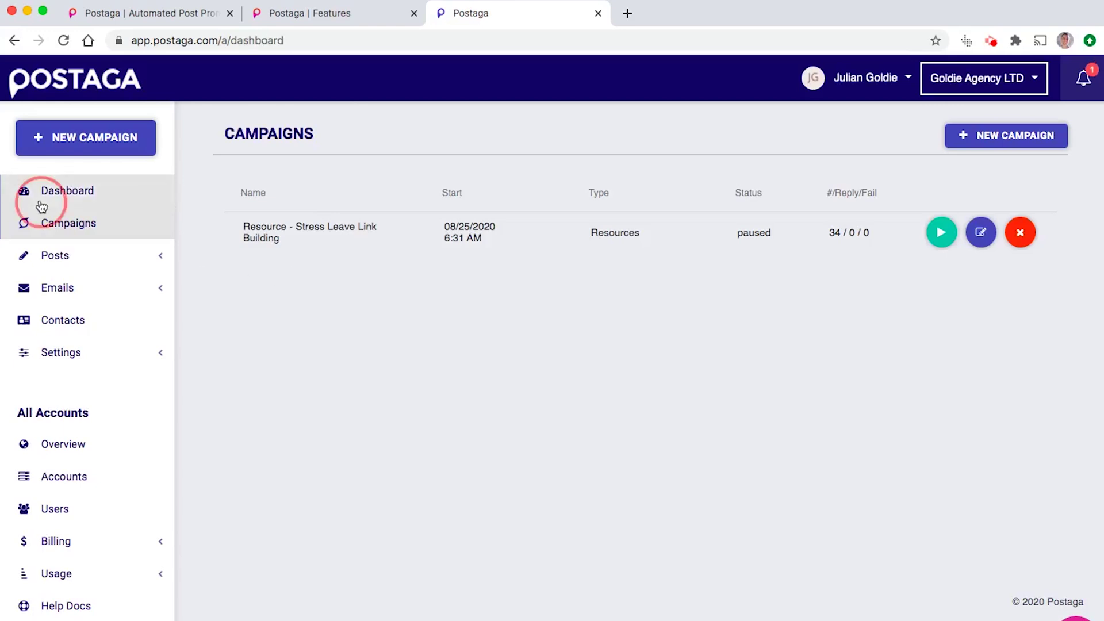
pyautogui.scroll(-10, 273, 385)
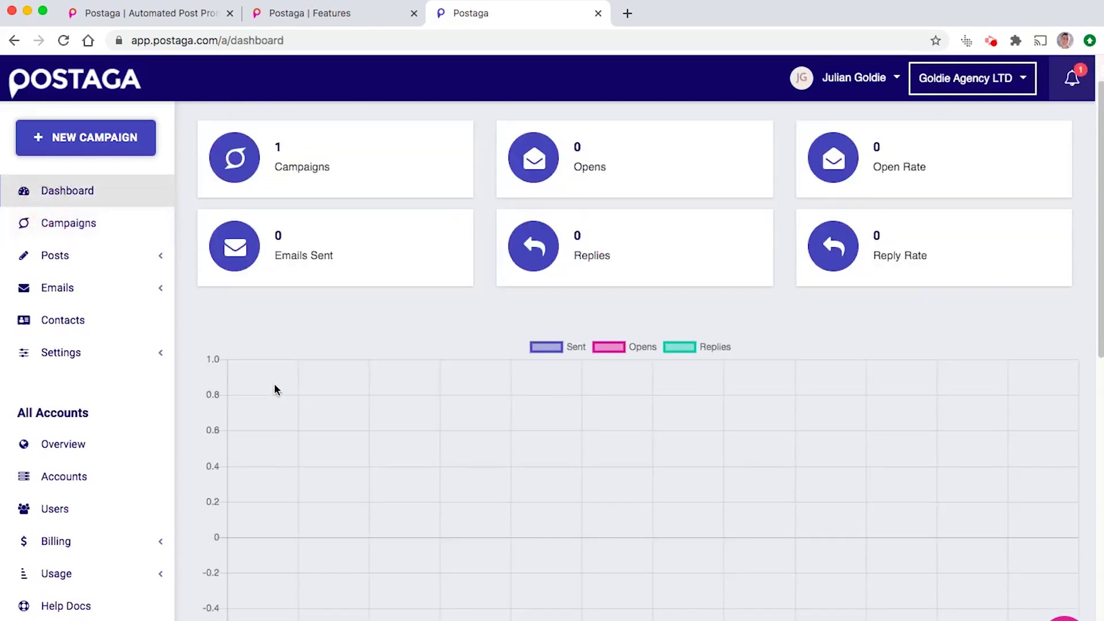
pyautogui.scroll(10, 274, 383)
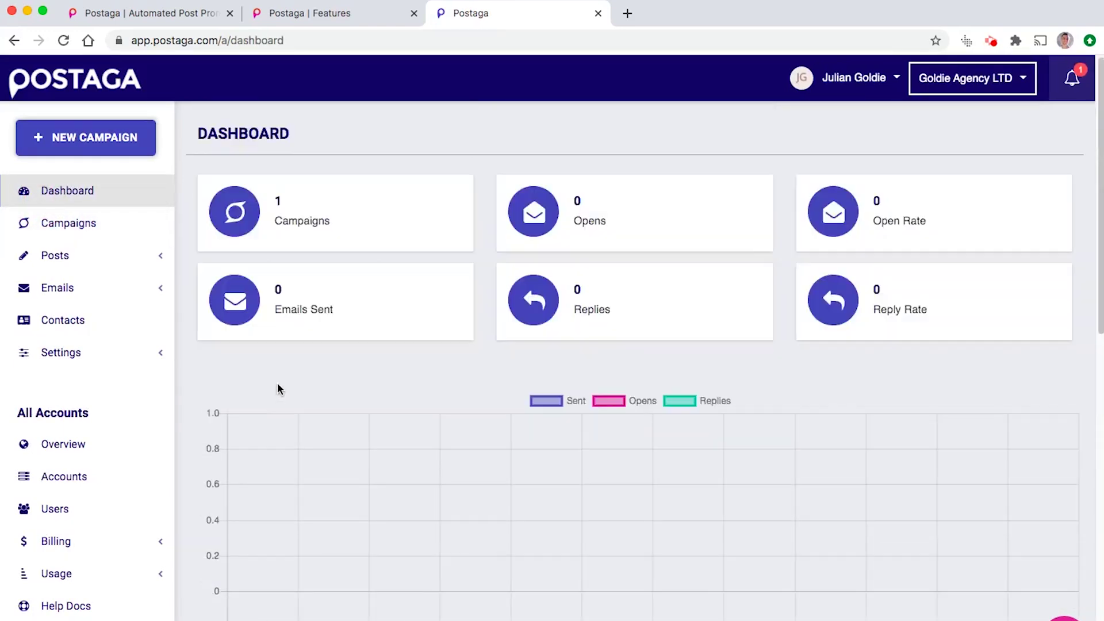
pyautogui.click(141, 253)
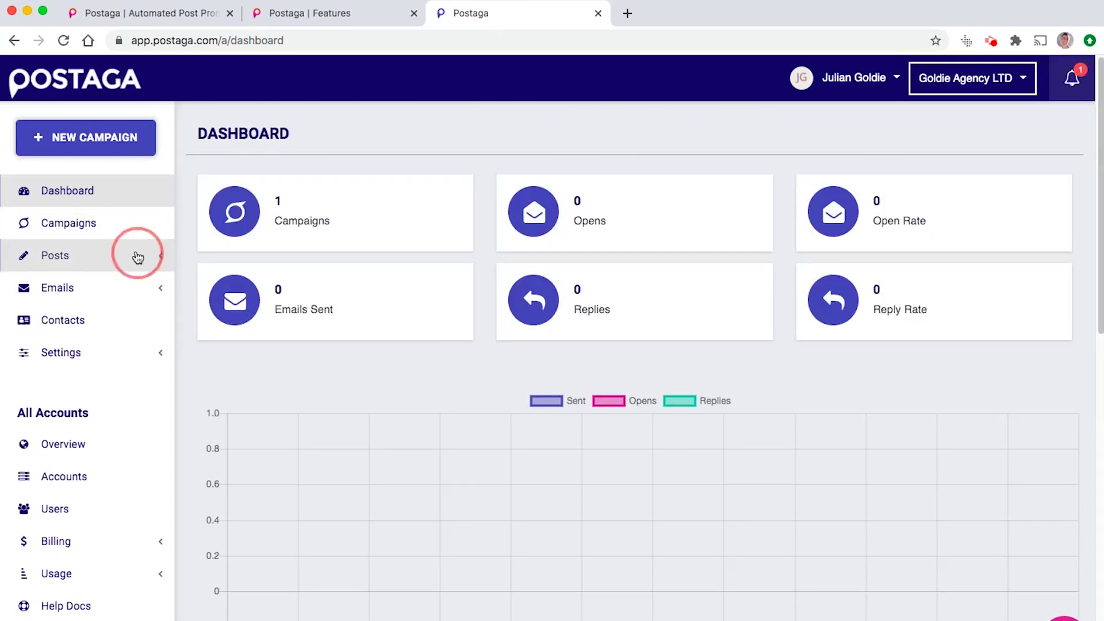